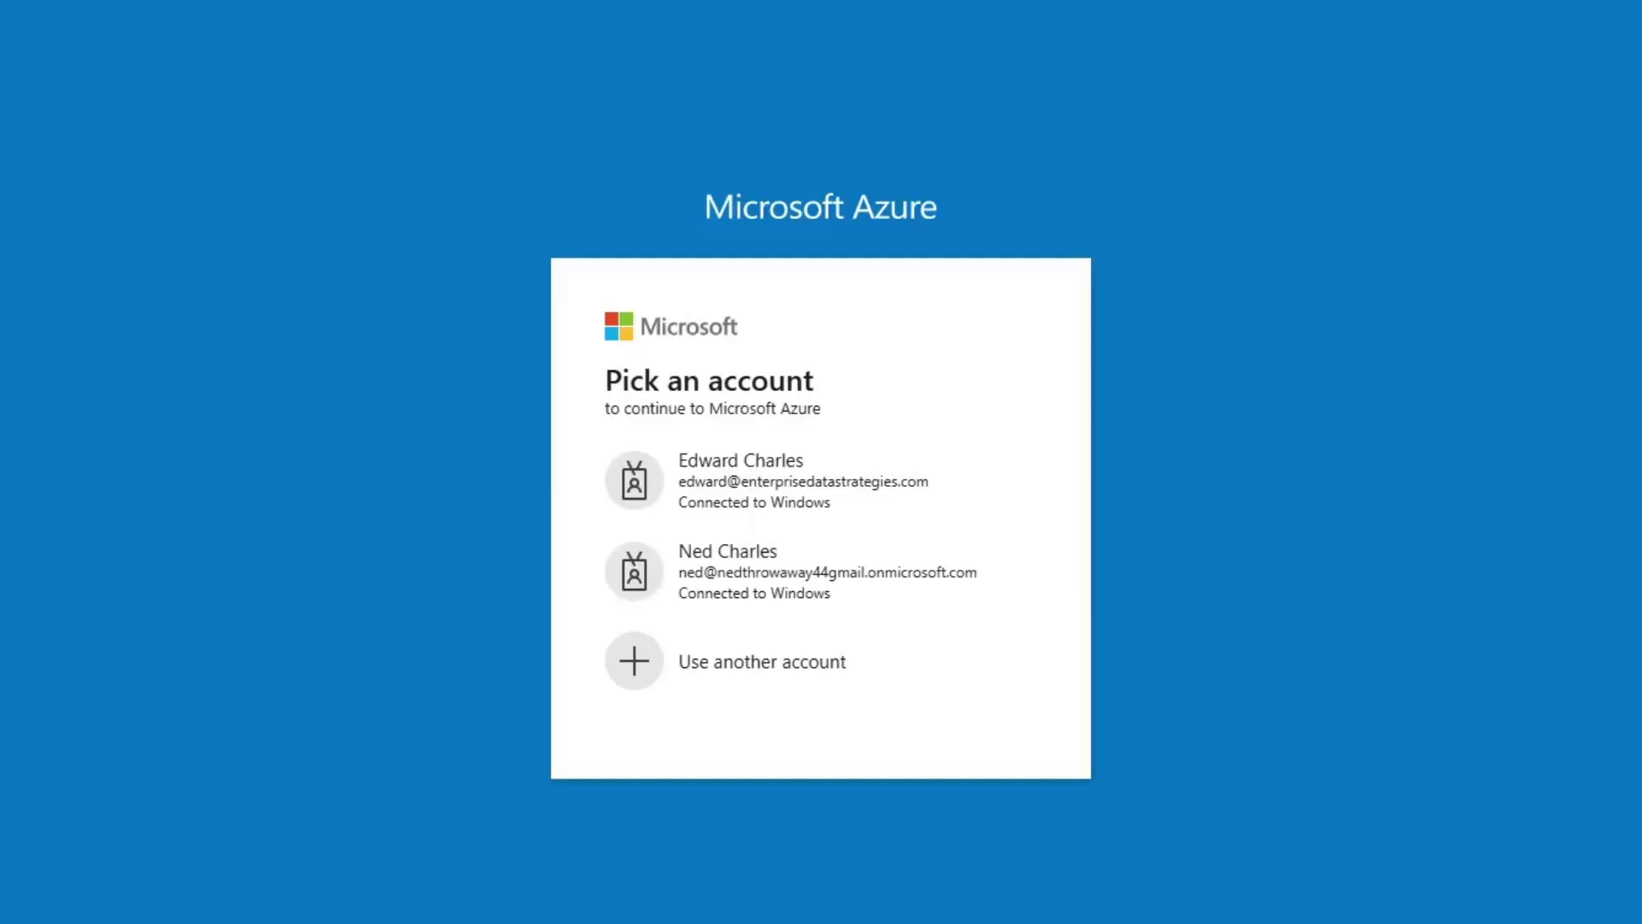
Sign in and register a single-tenant app named pbi_sm_refresh under App registrations
click(795, 506)
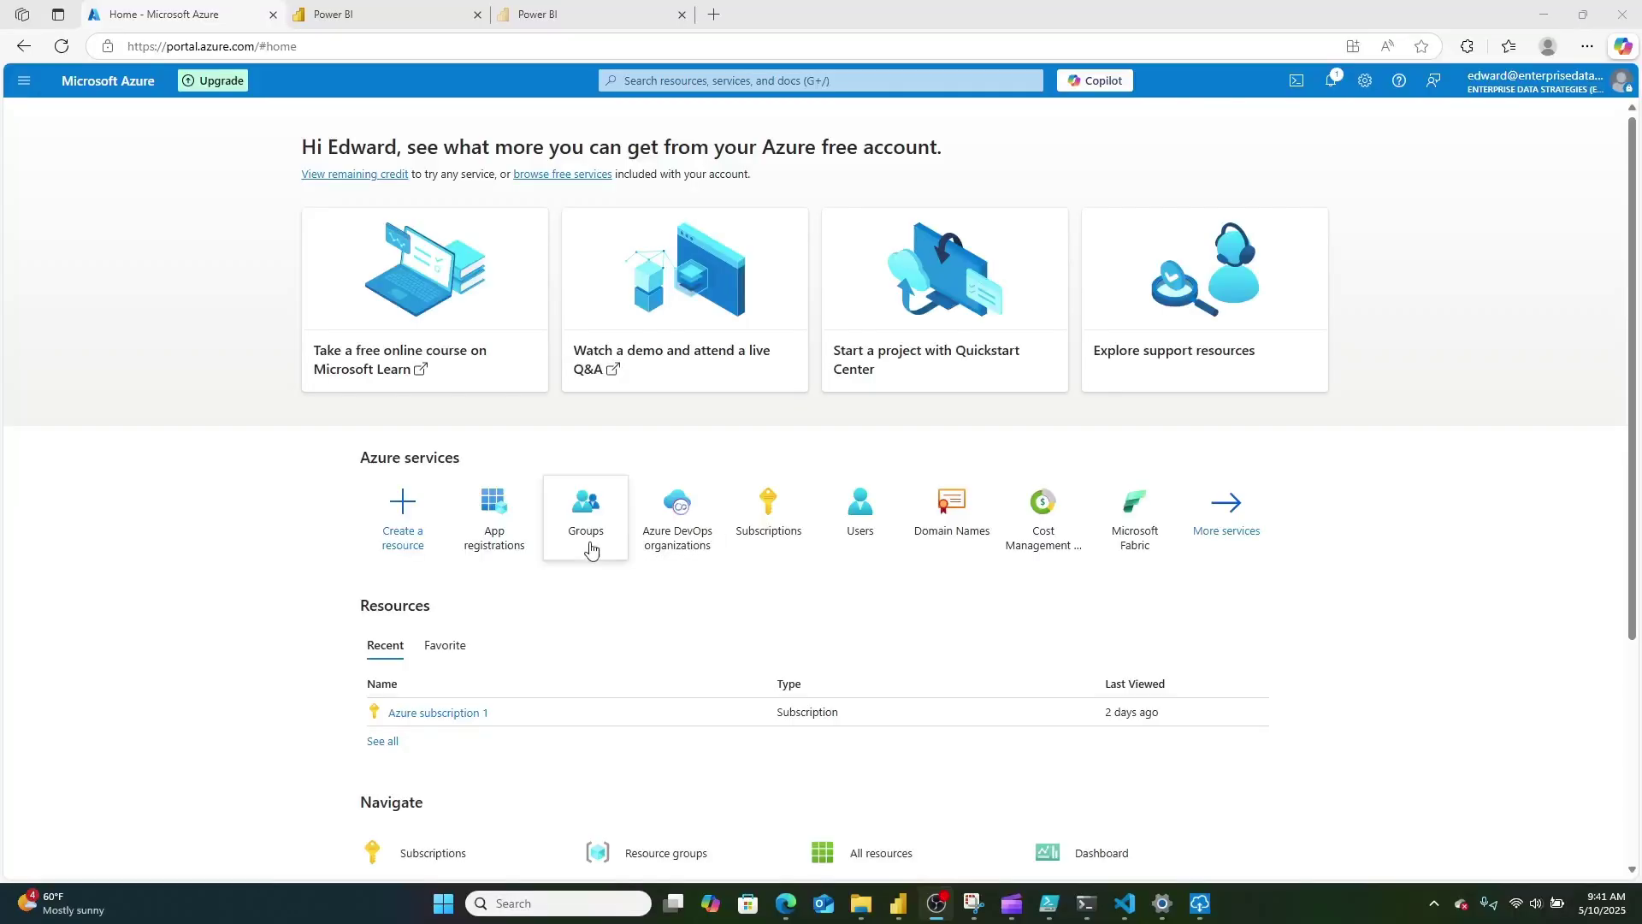
click(656, 77)
text(app re)
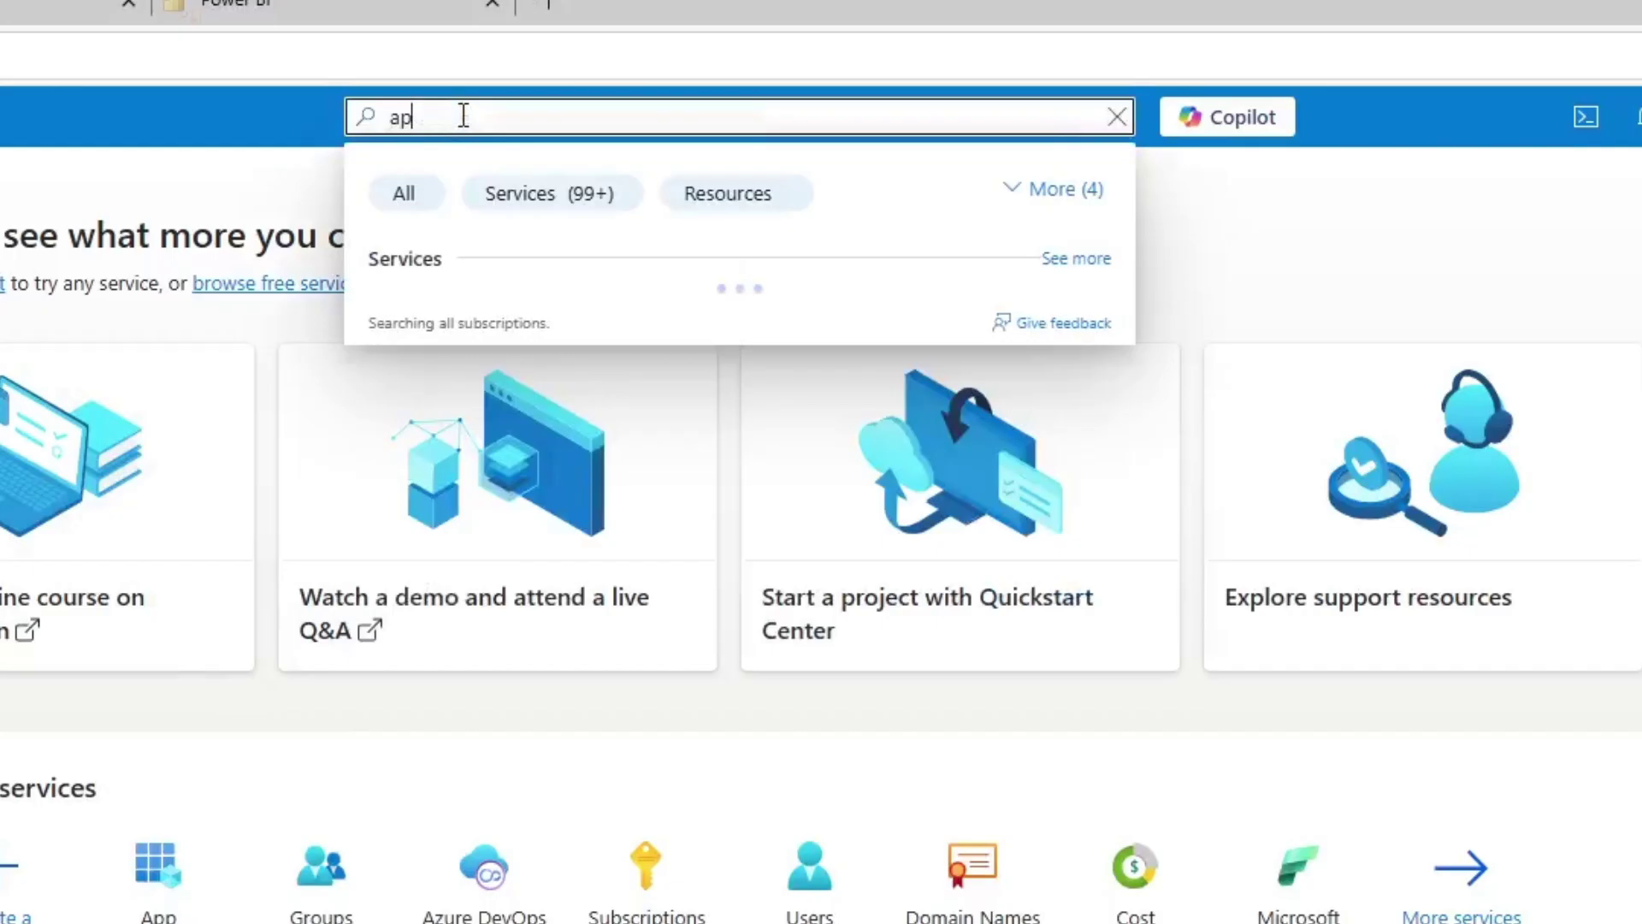
text(g)
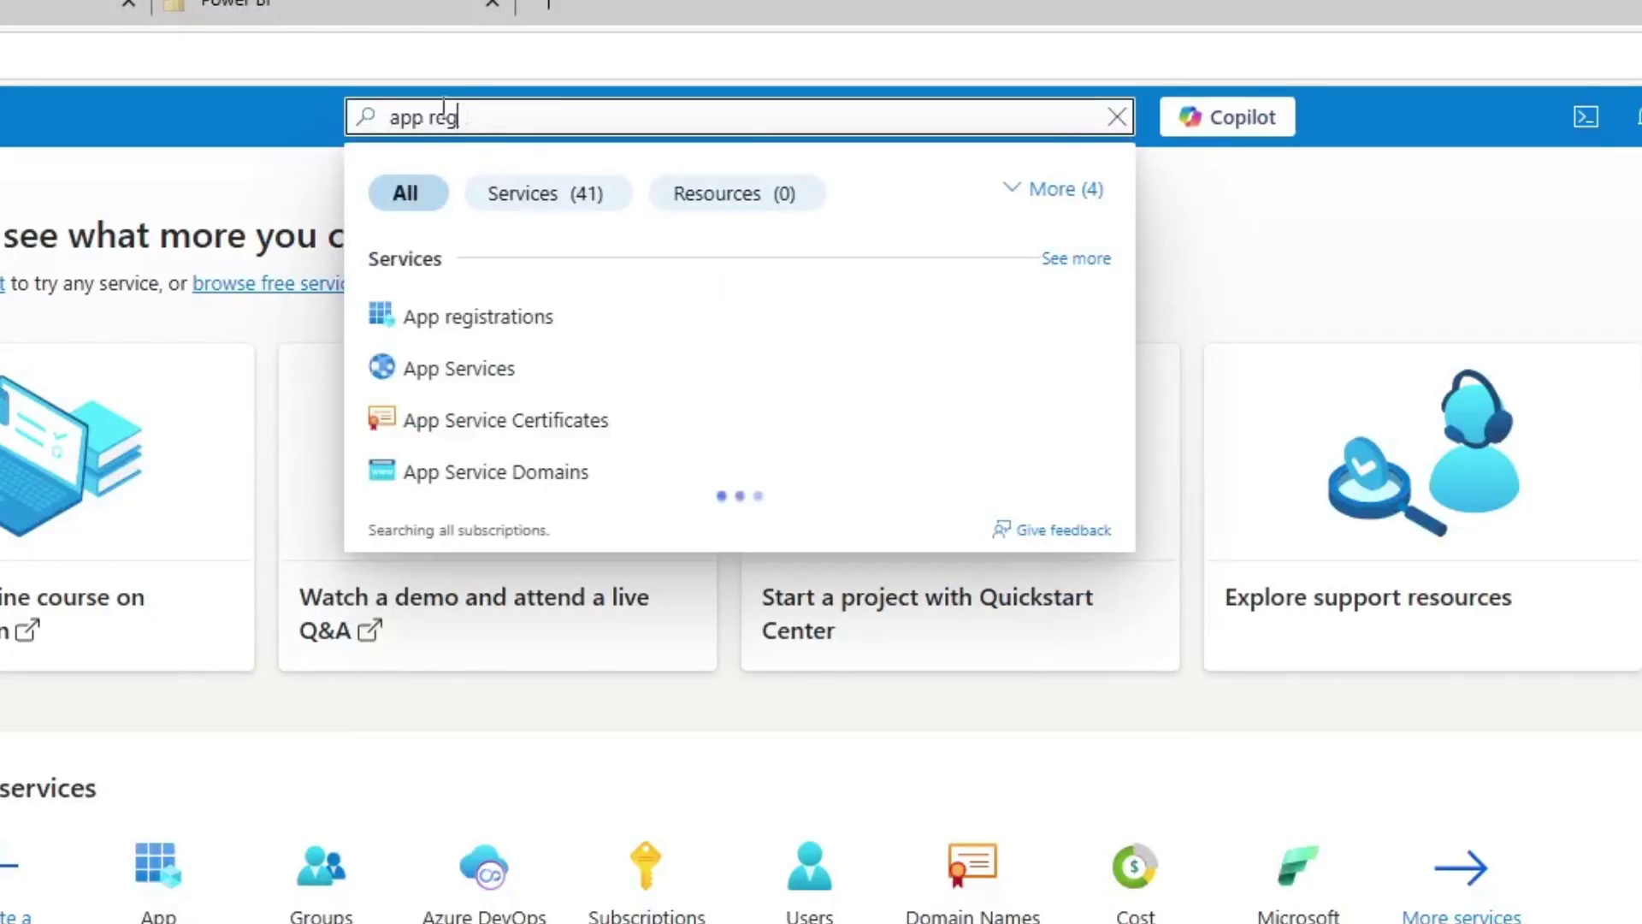
click(451, 322)
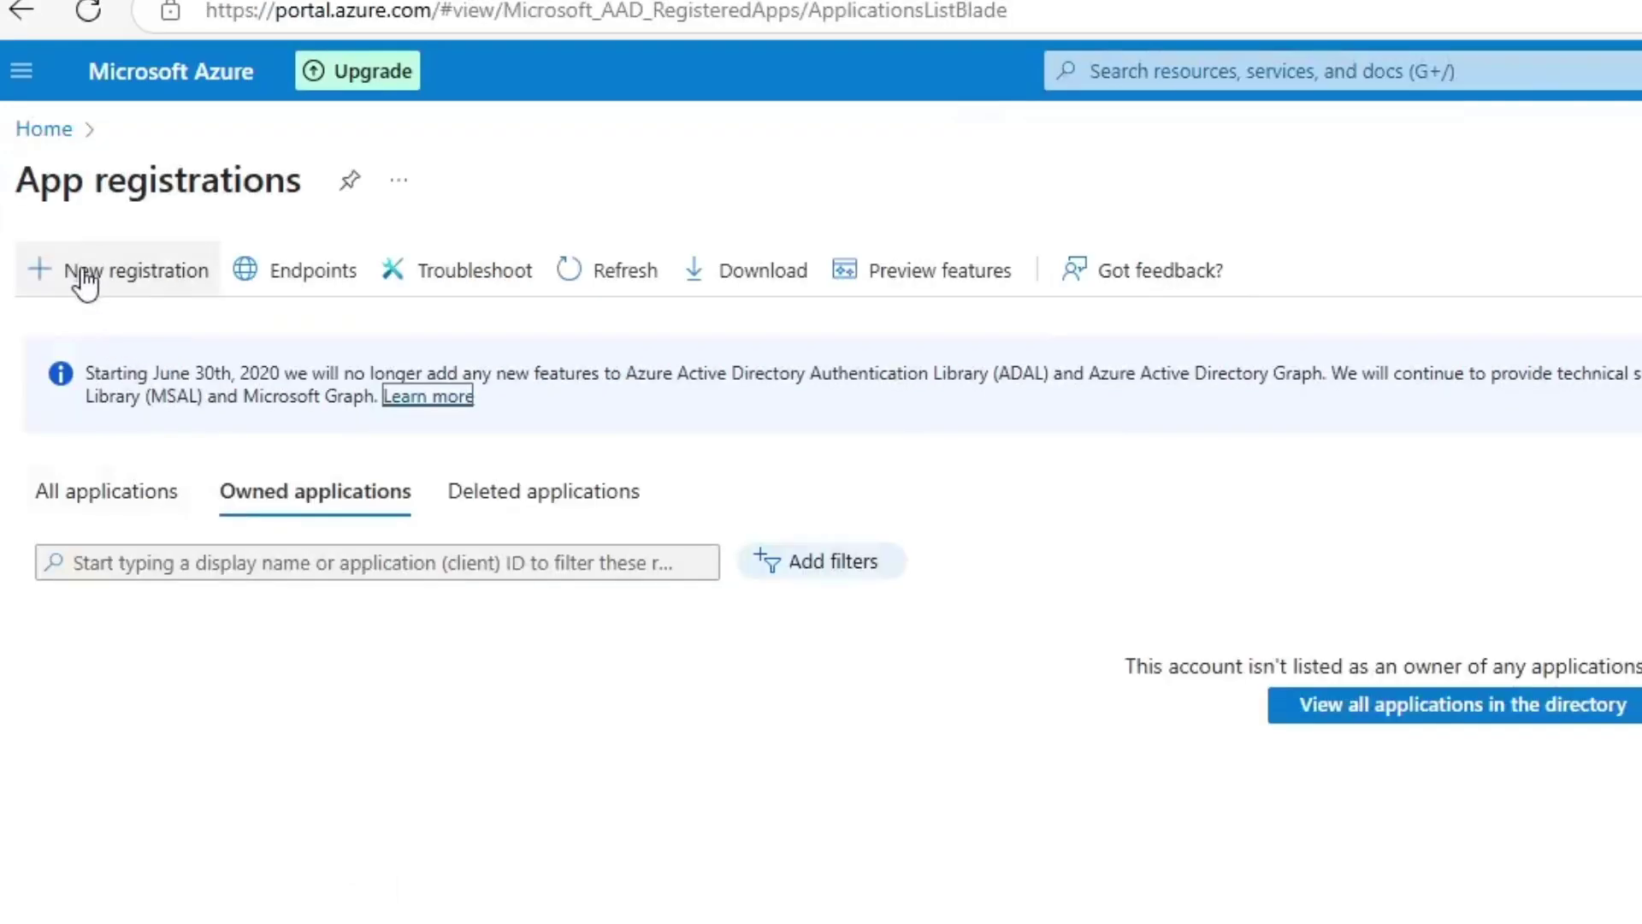
click(83, 272)
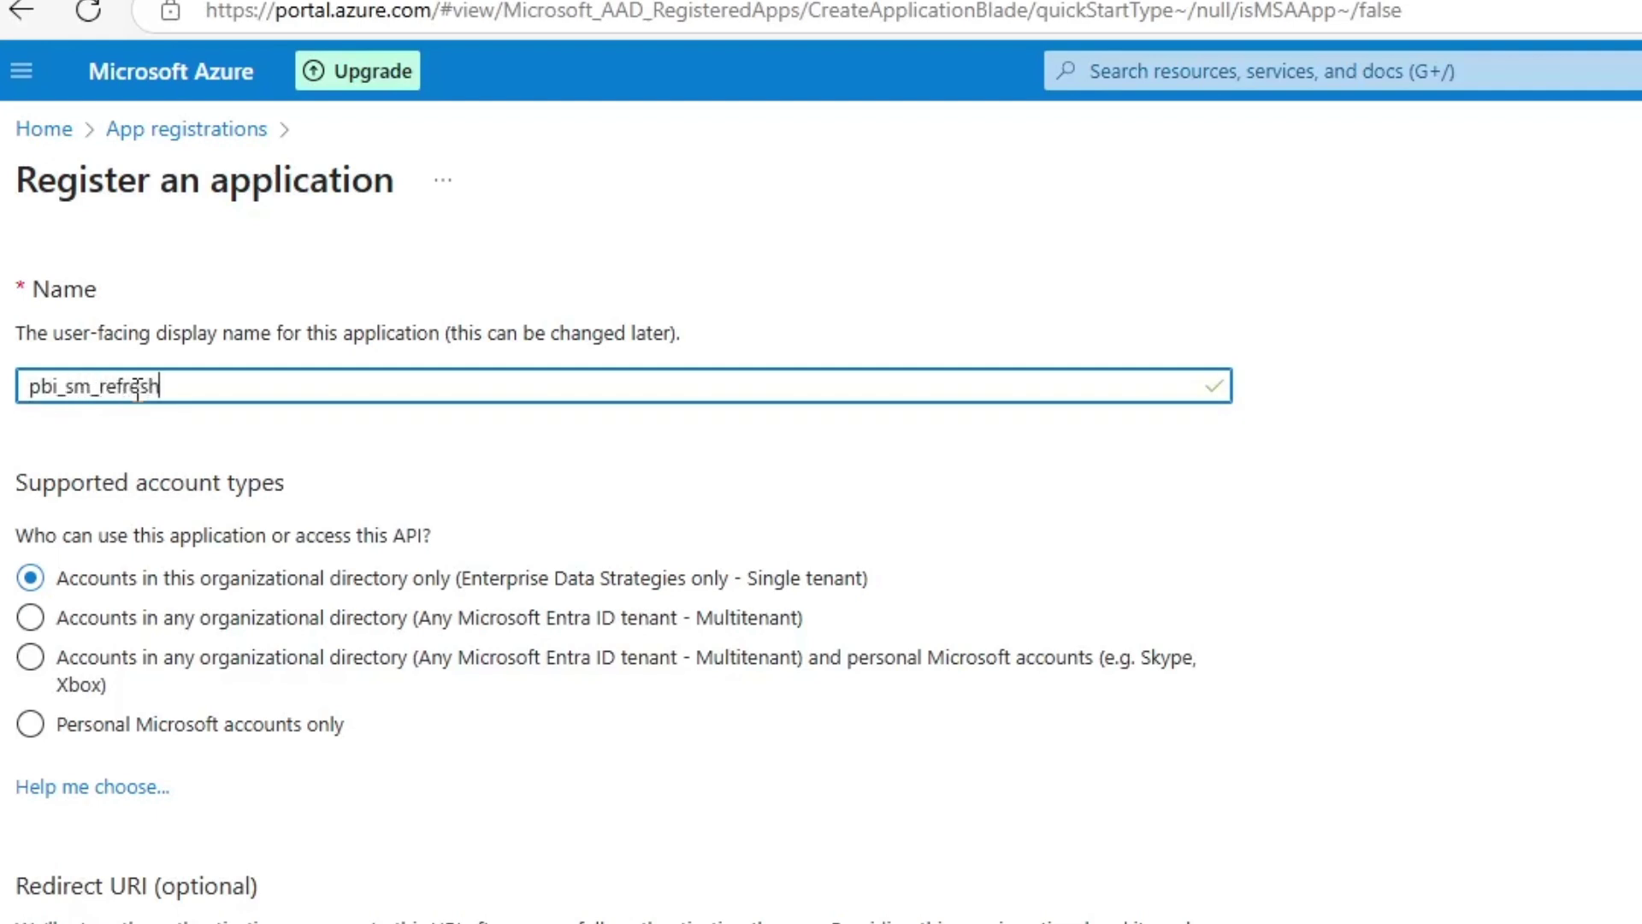
click(159, 814)
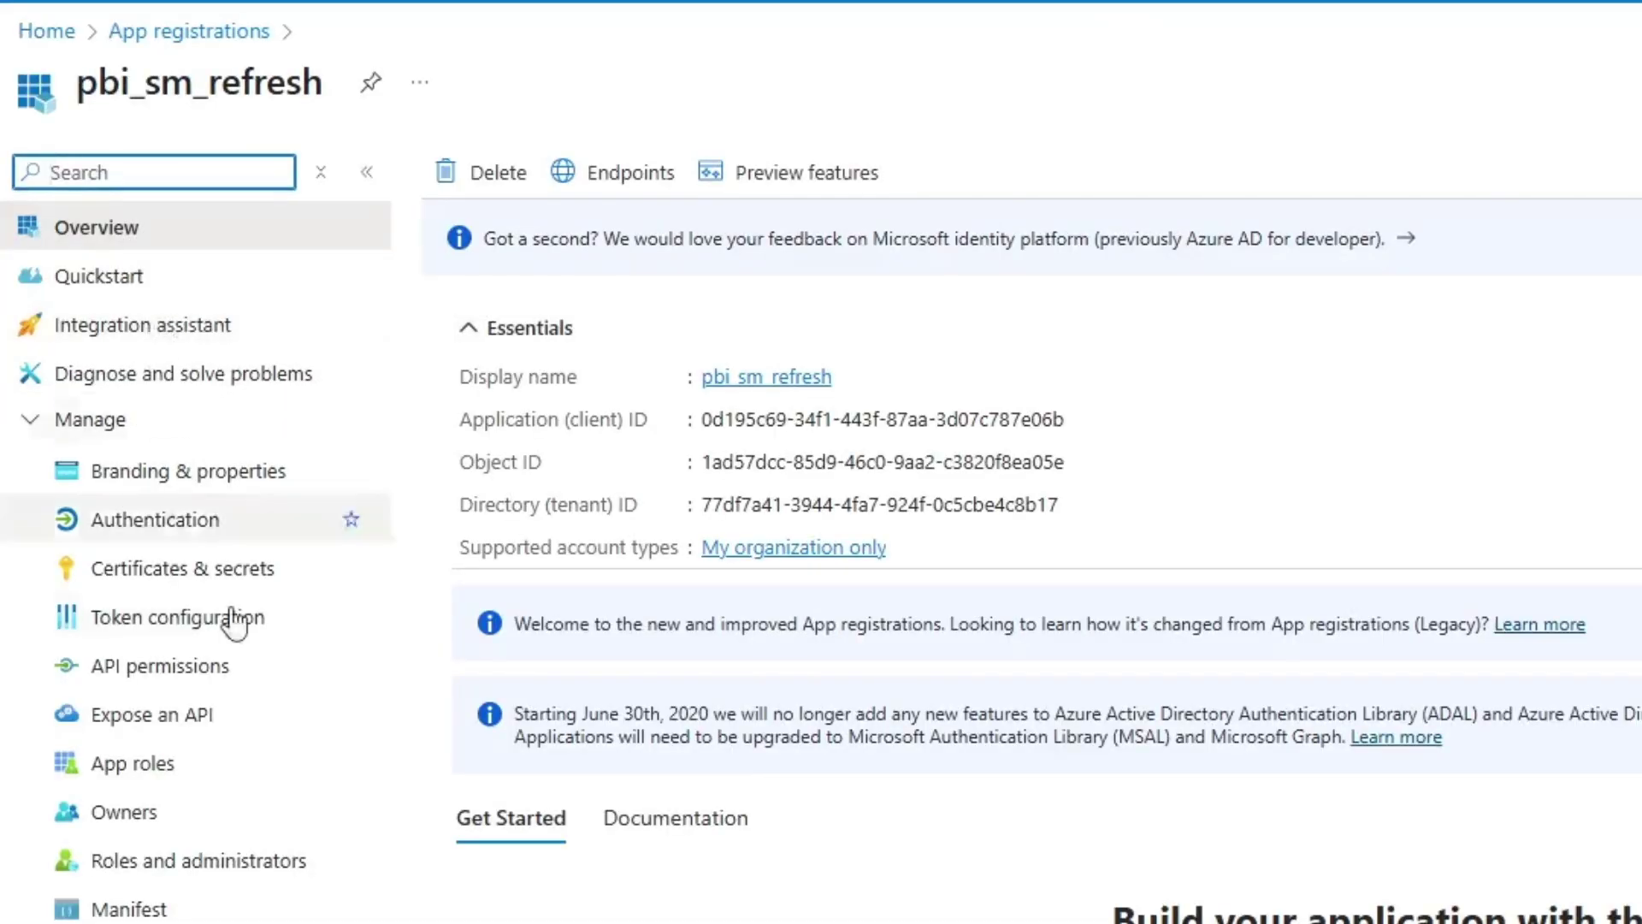
Add the delegated Power BI Service permission Dataset.ReadWrite.All to pbi_sm_refresh's API permissions
click(128, 673)
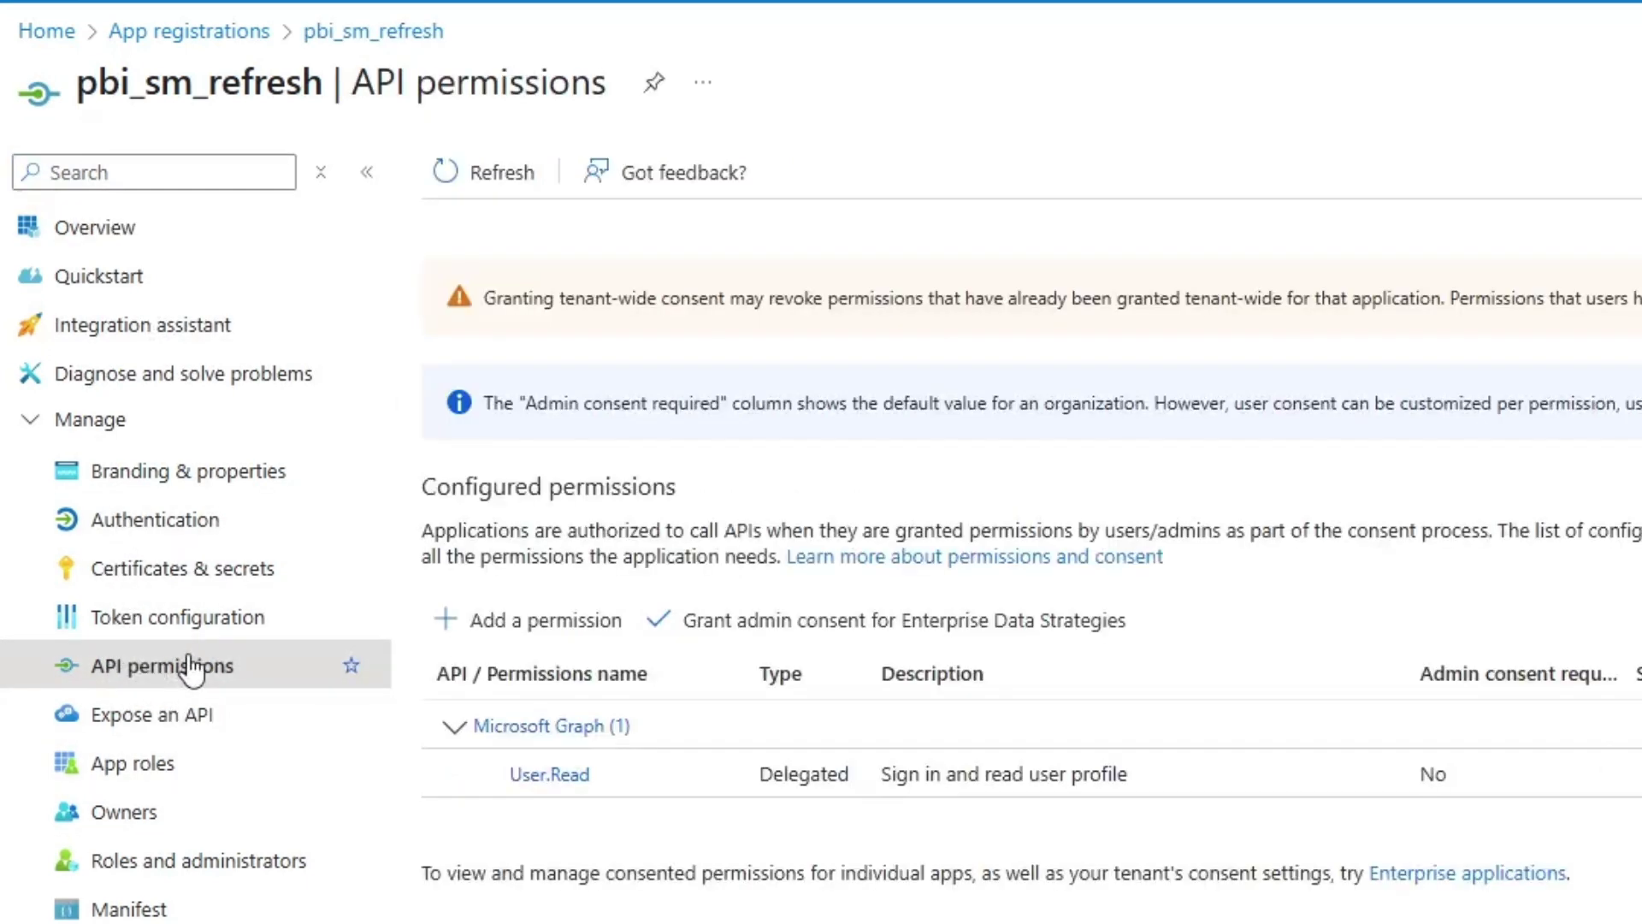
click(446, 621)
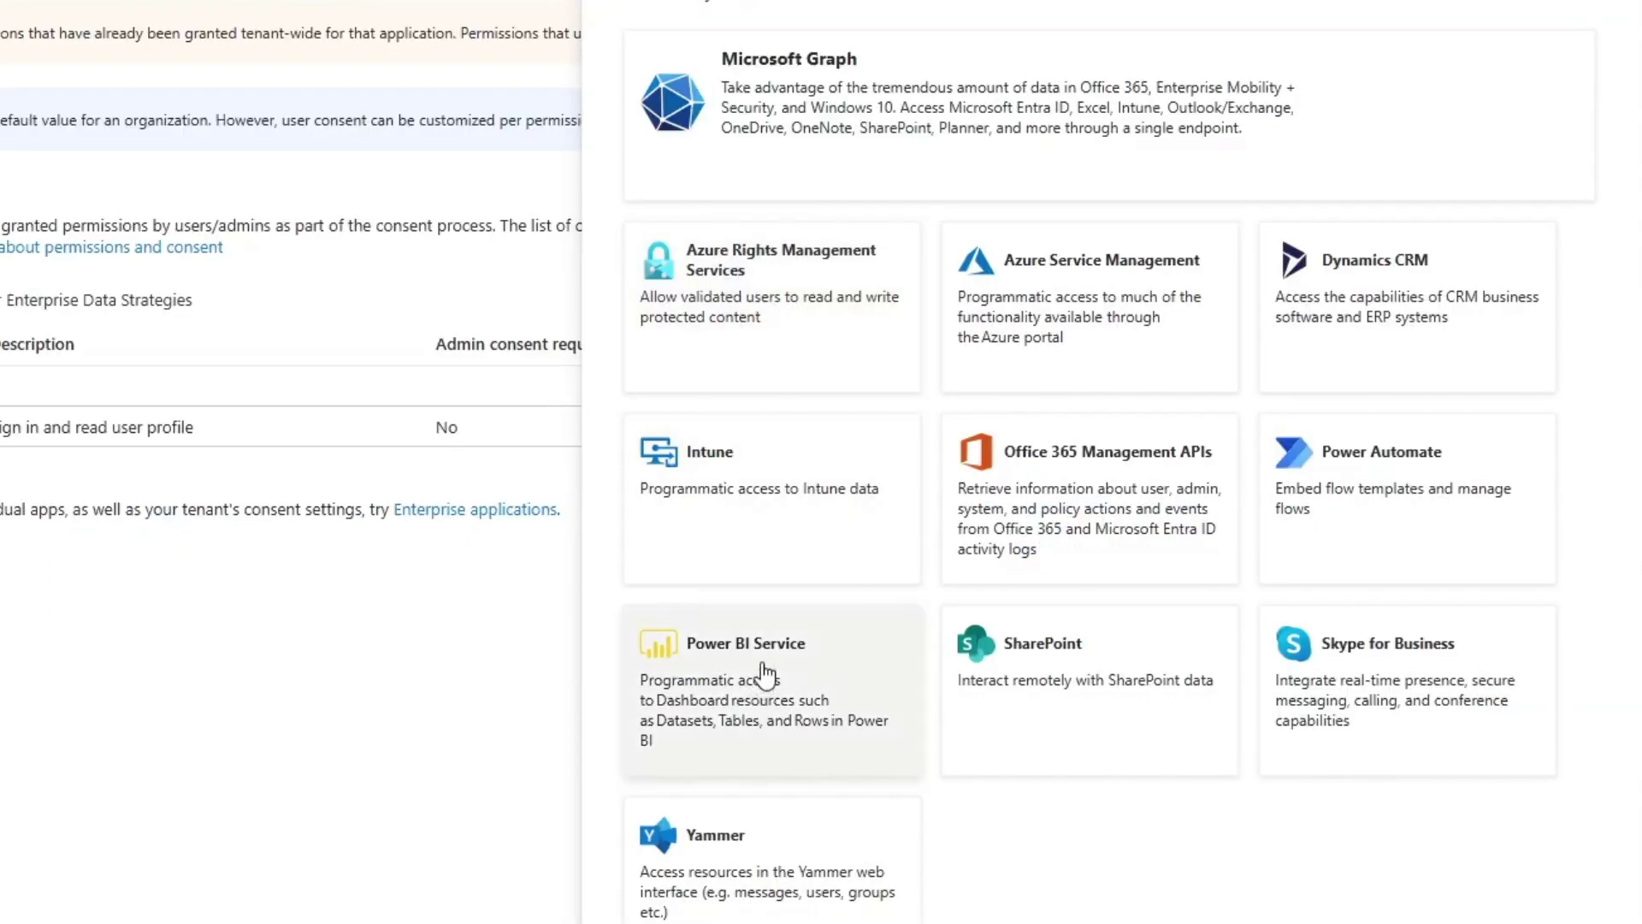
click(762, 665)
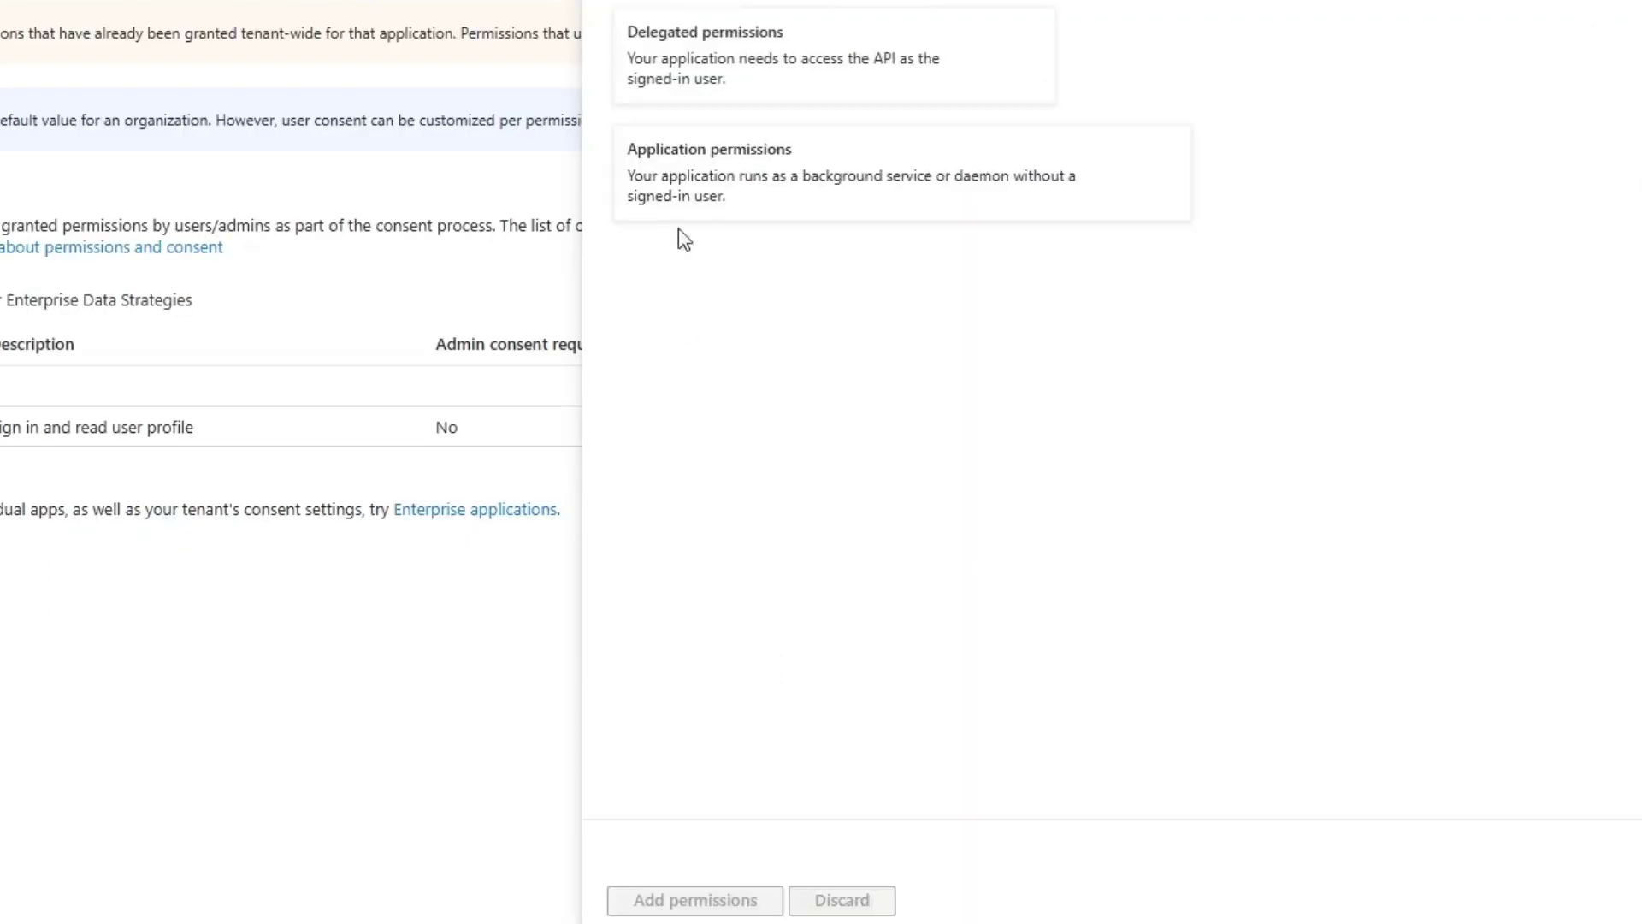
click(684, 42)
click(723, 316)
text(dataset)
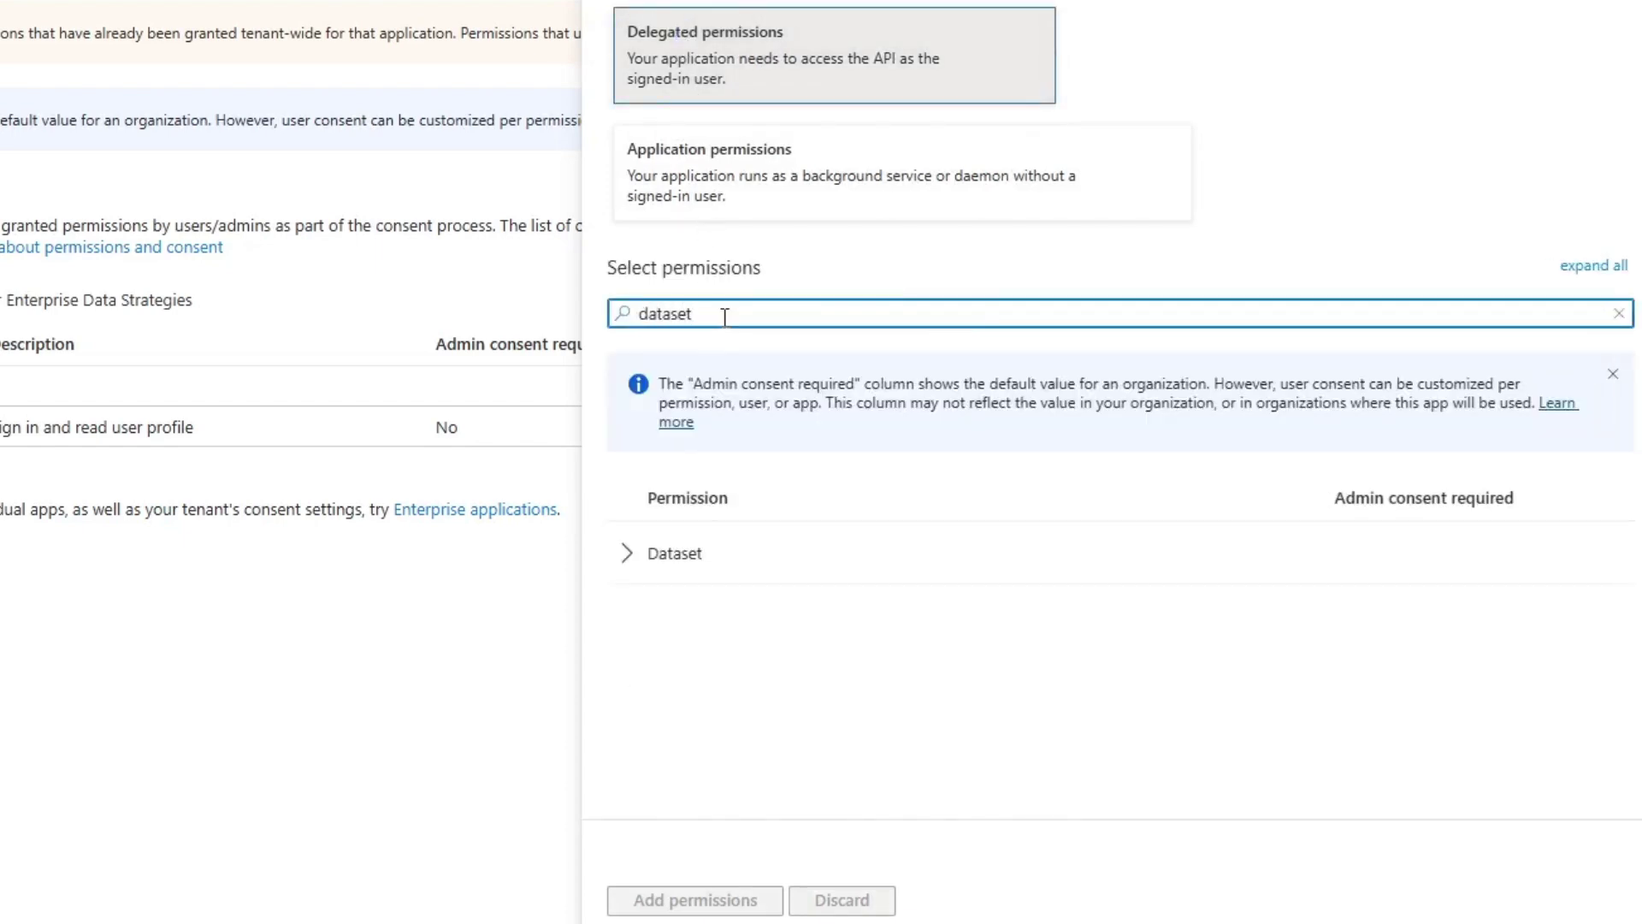
click(629, 562)
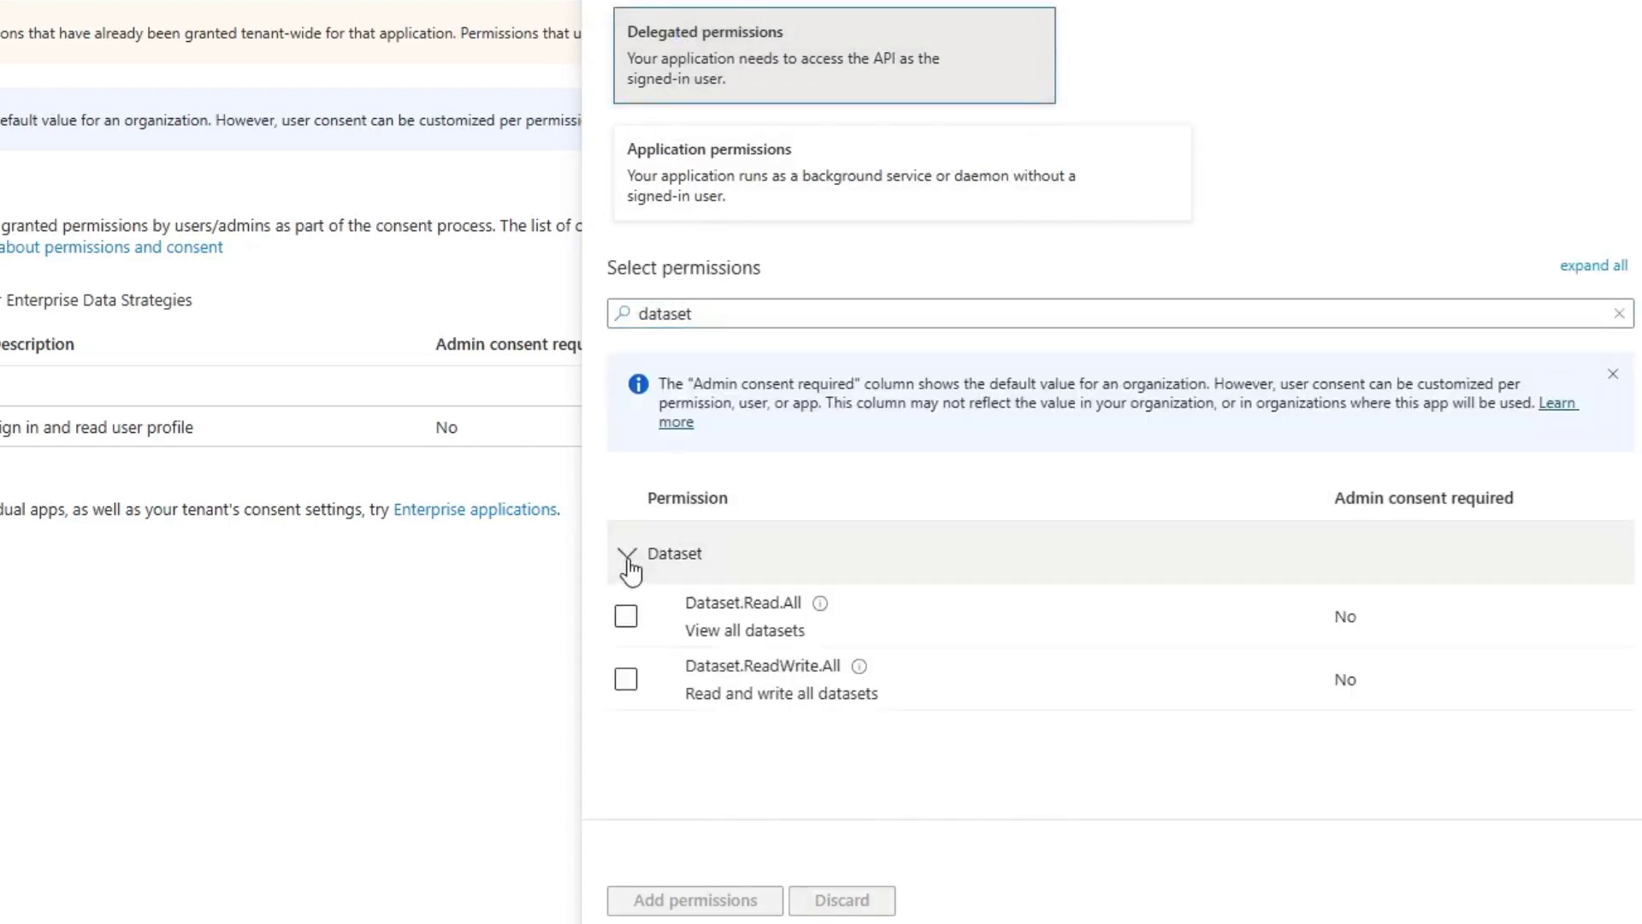
click(626, 682)
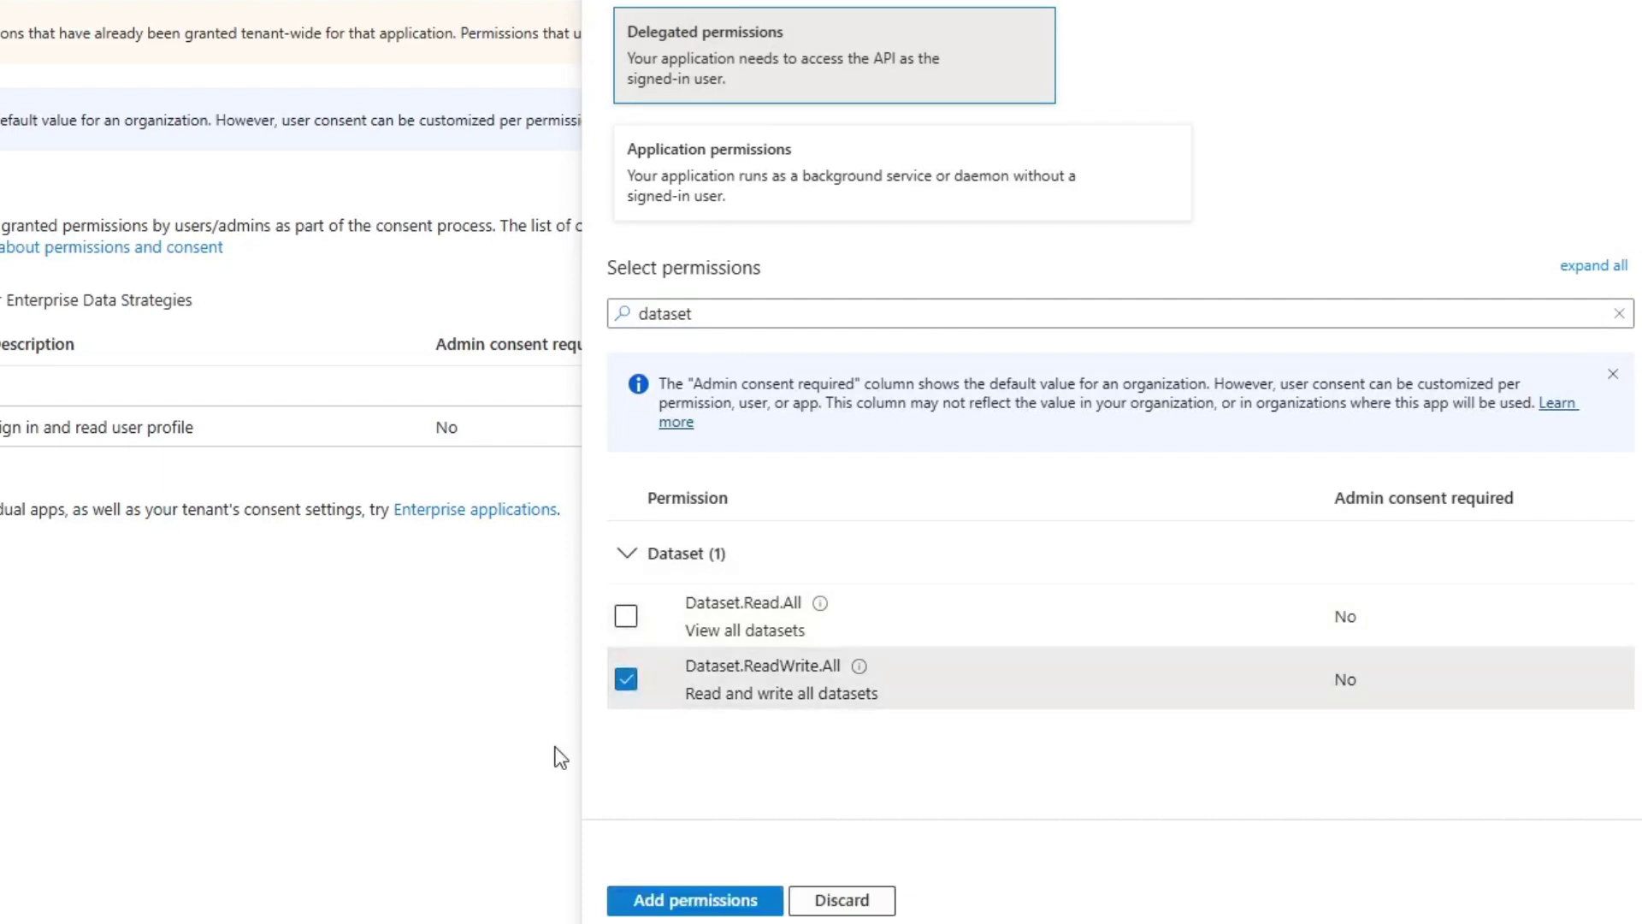
click(700, 905)
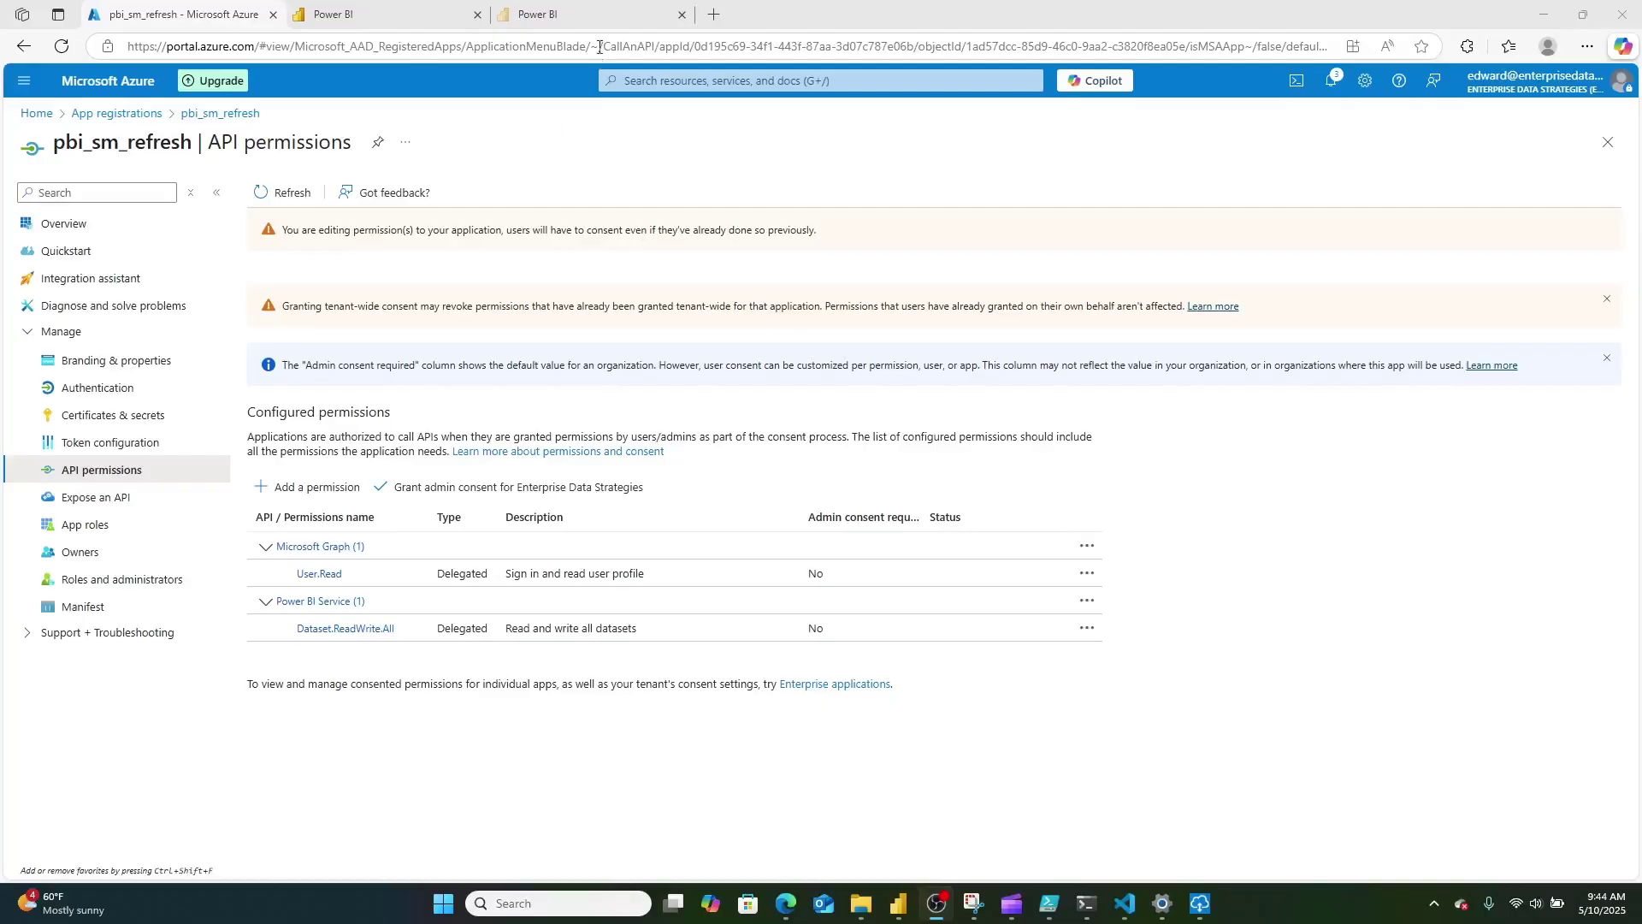
In a new tab, go to Groups > All groups and start a new group
click(714, 15)
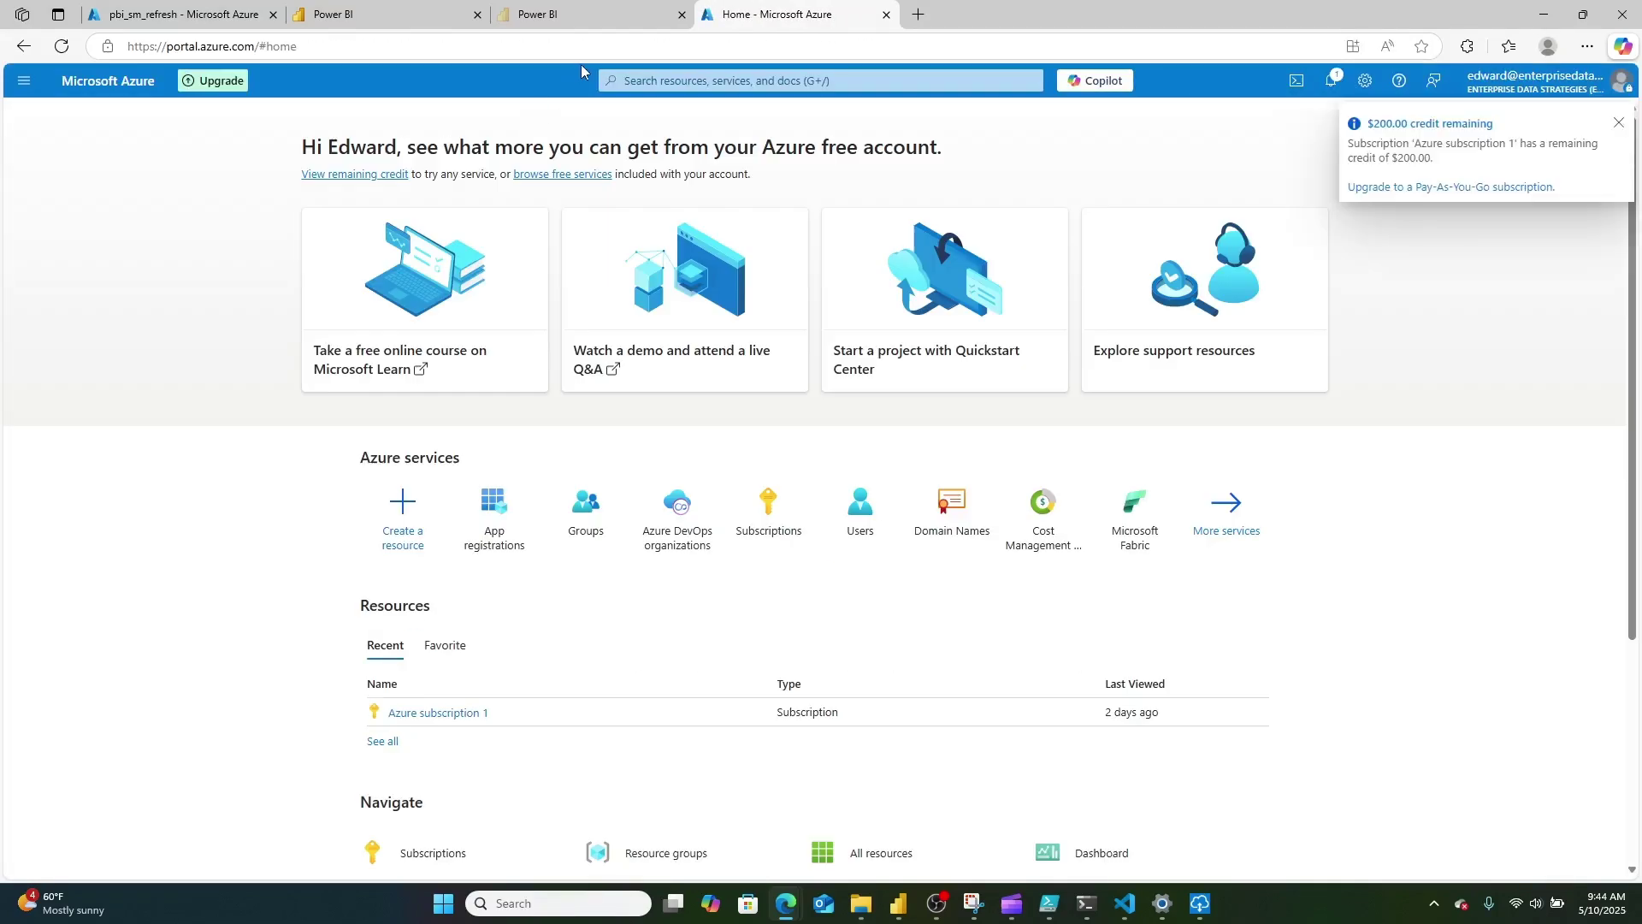
click(650, 80)
text(groups)
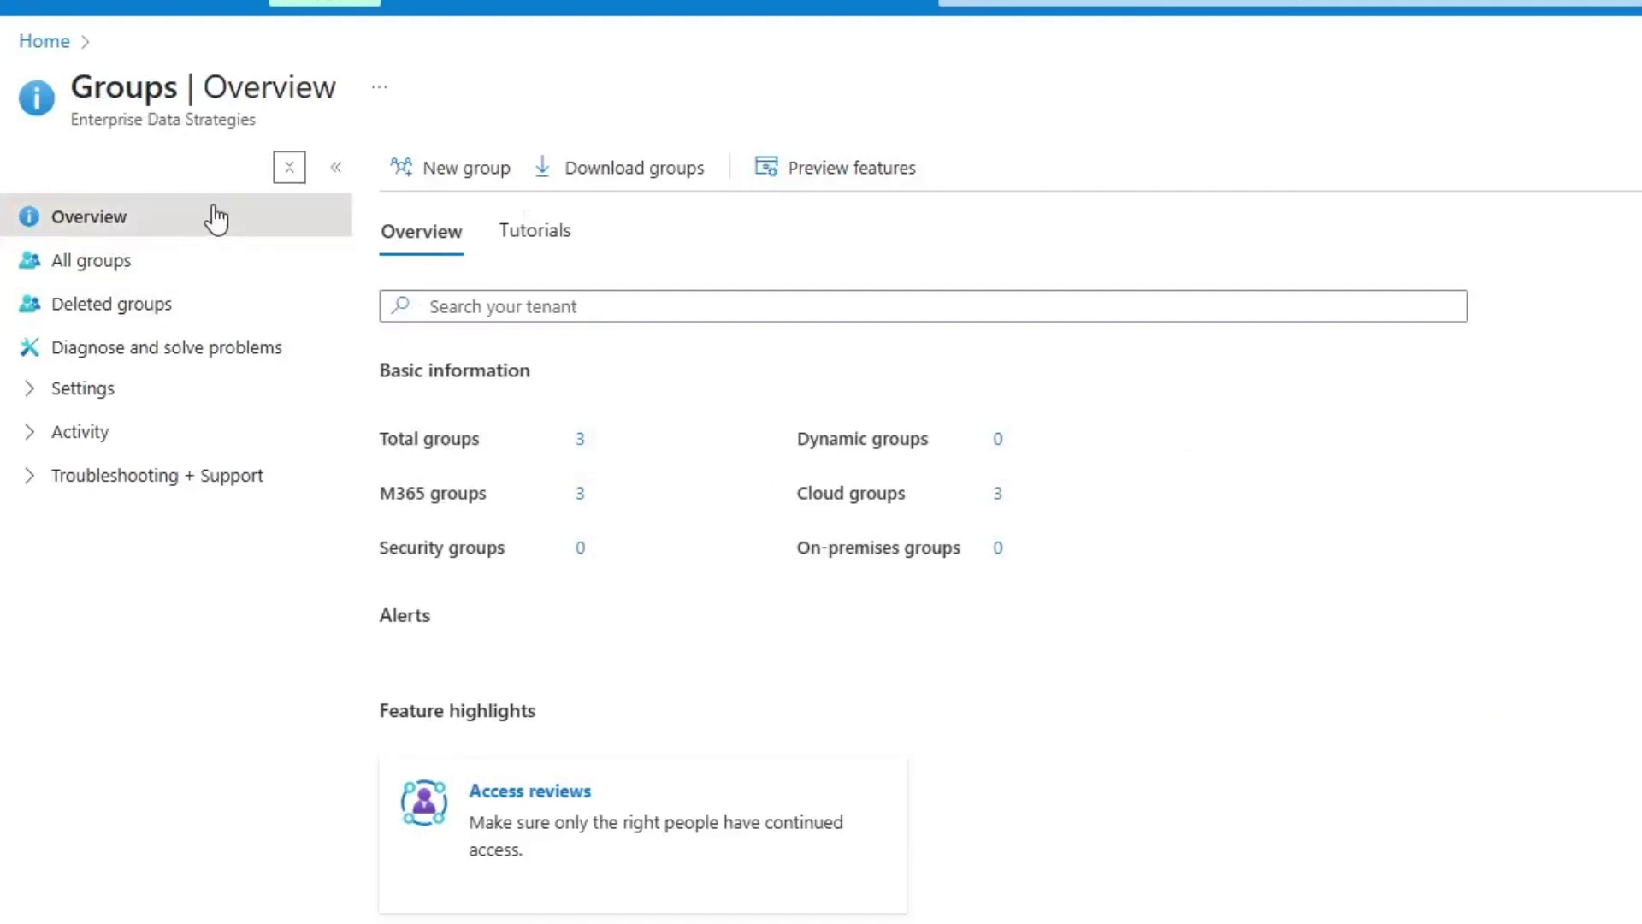
click(97, 261)
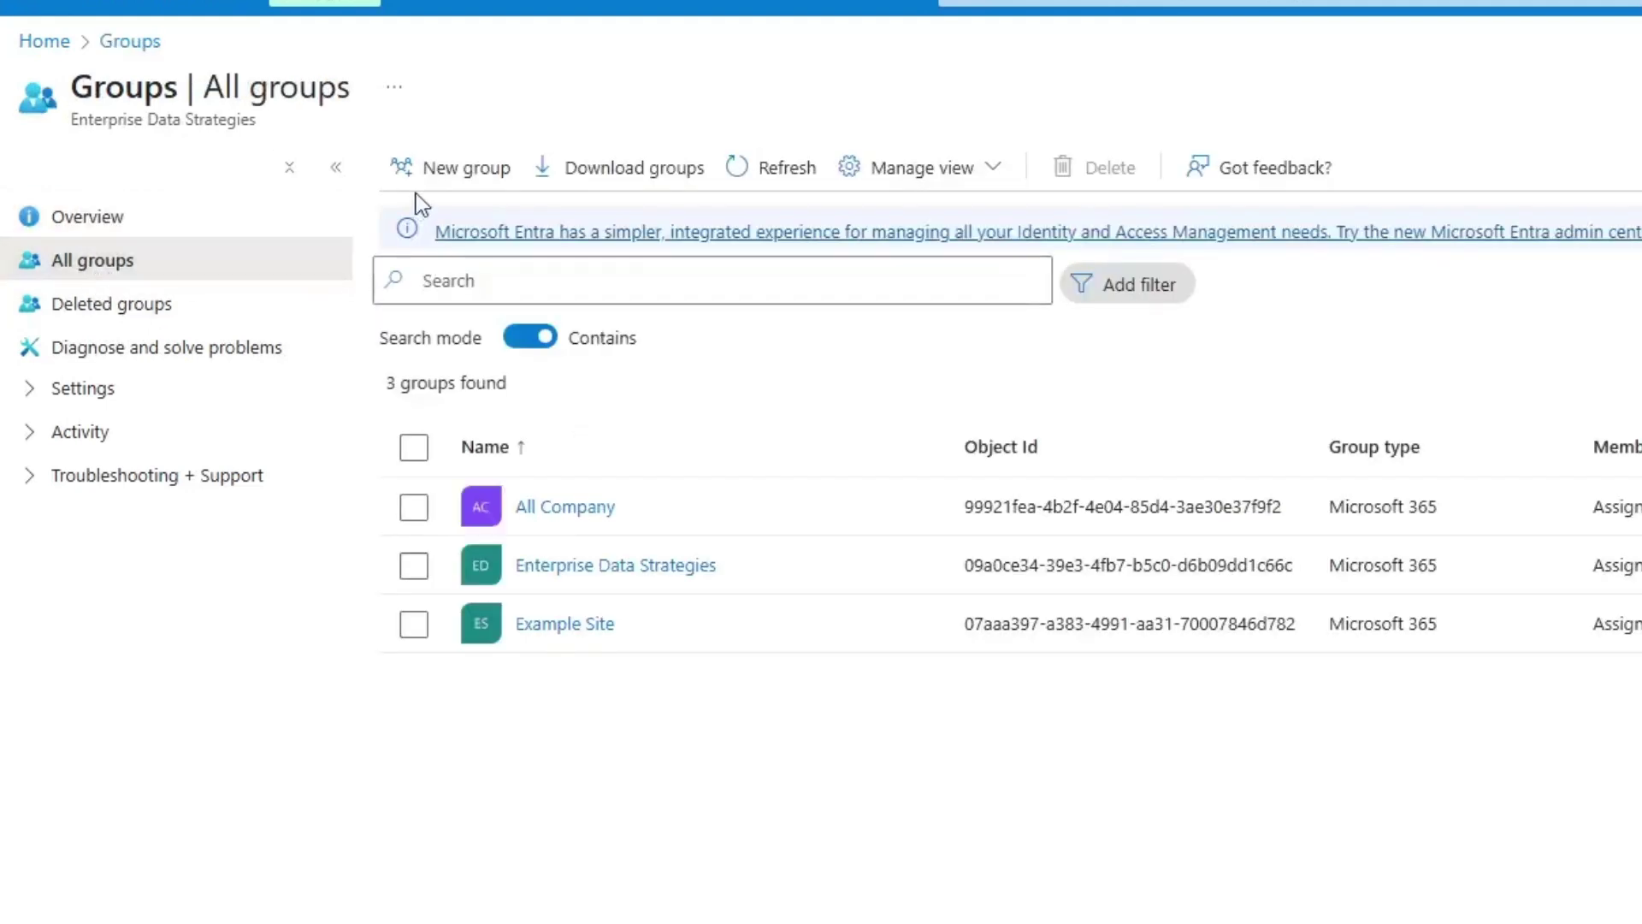
click(453, 169)
Make it a Security group named pbi_sm_refresh, described 'Service Principal for Refreshing Power BI'
click(214, 269)
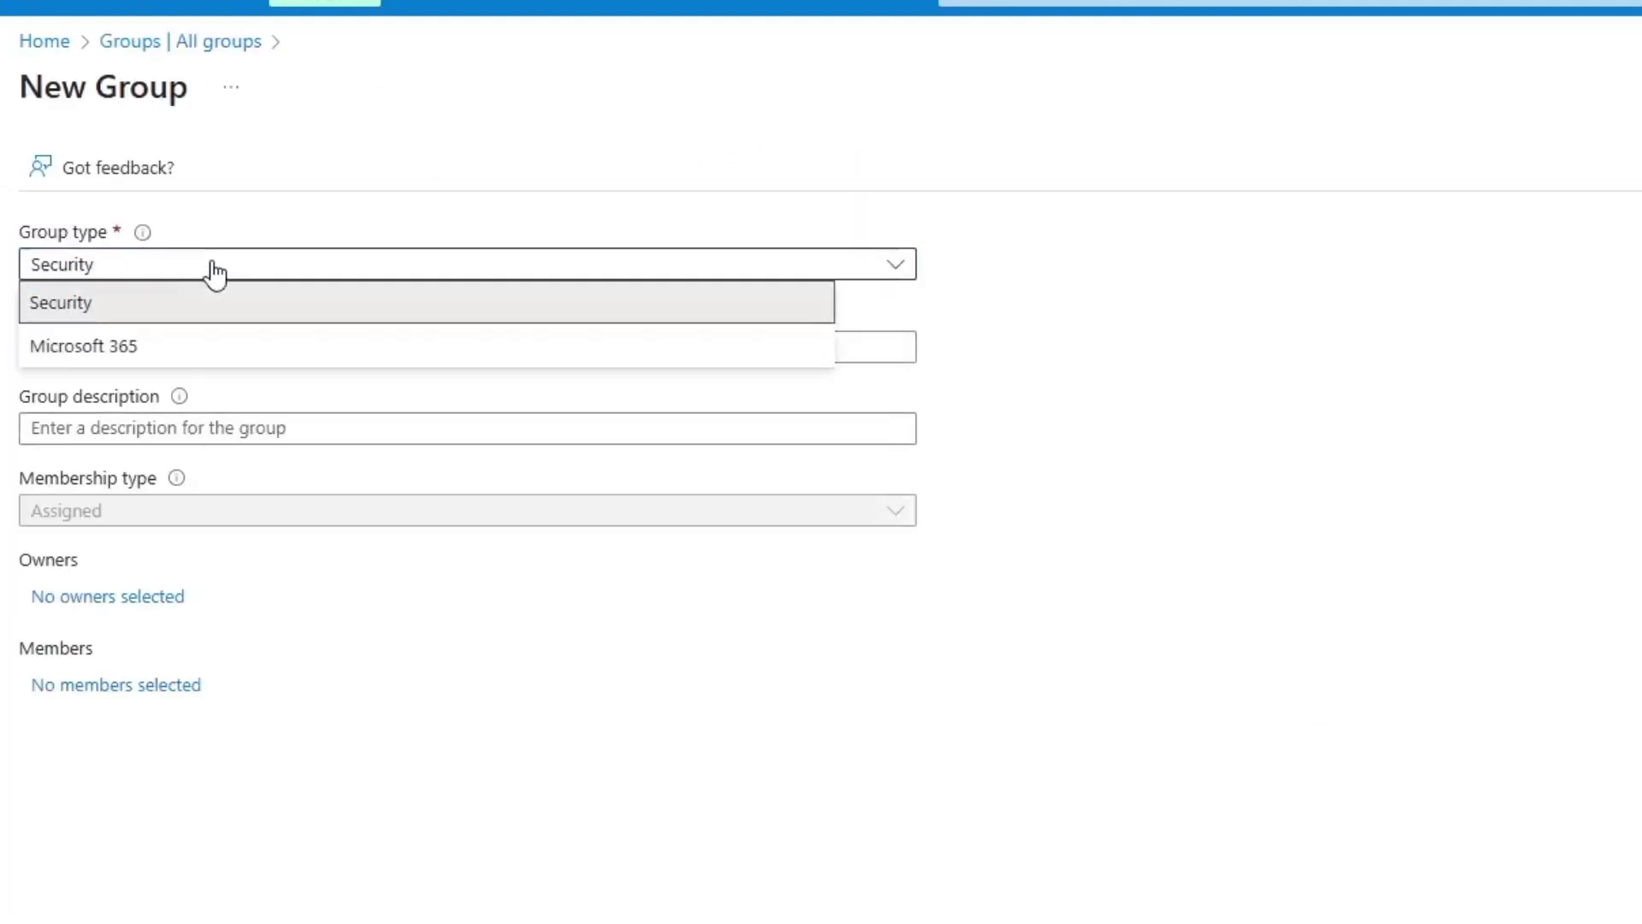
click(215, 270)
click(138, 347)
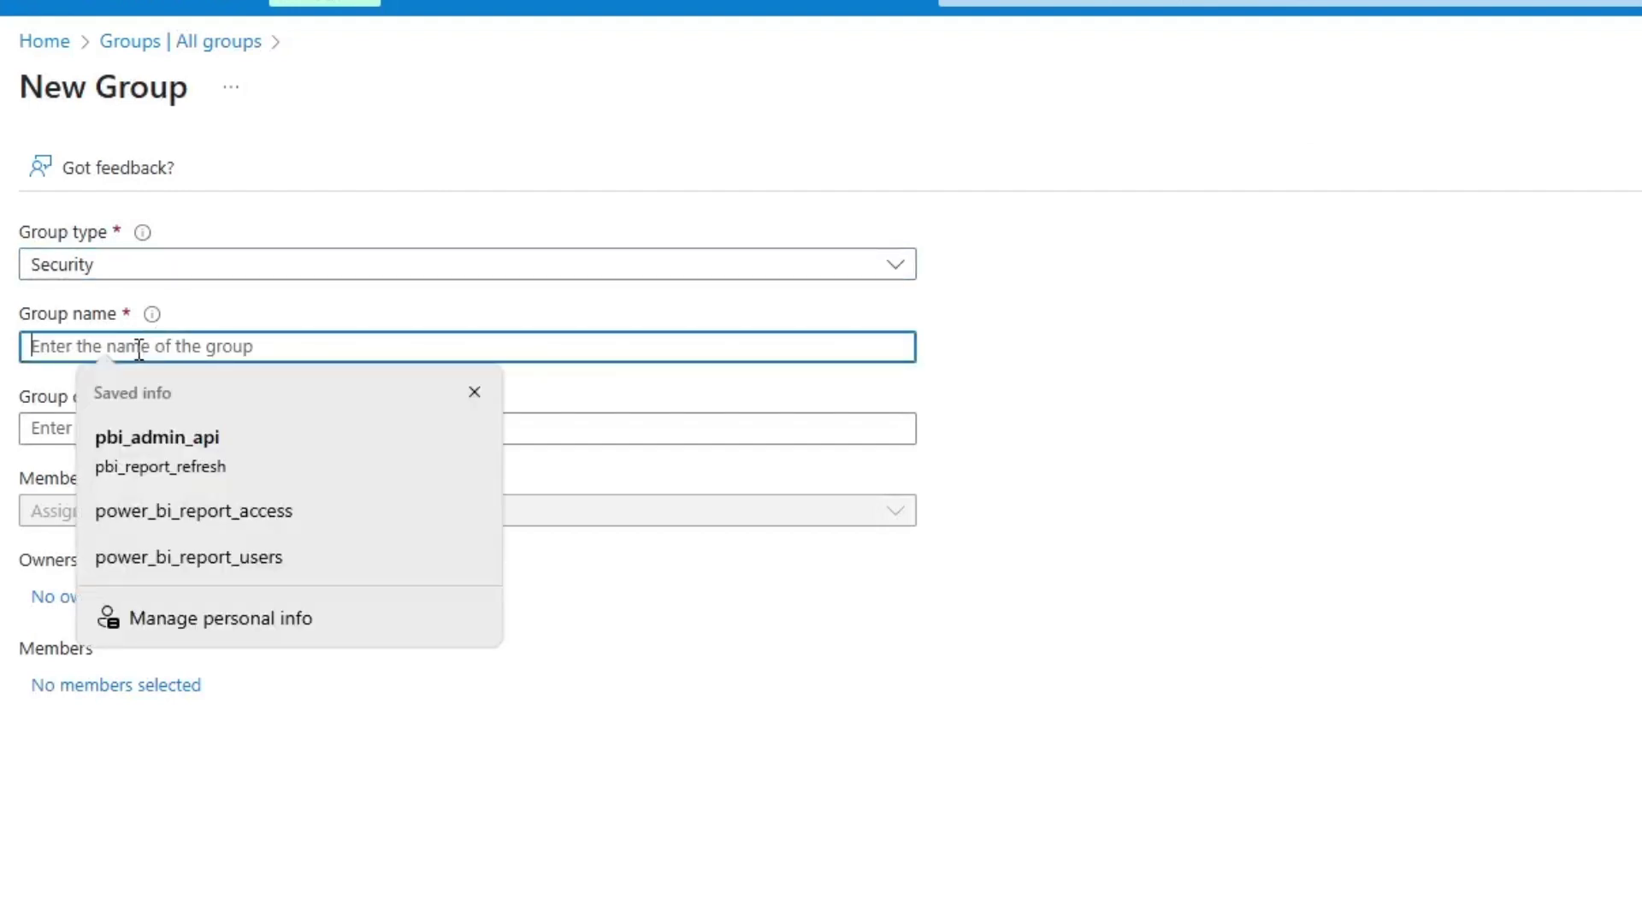
text(pbi_sm_refresh)
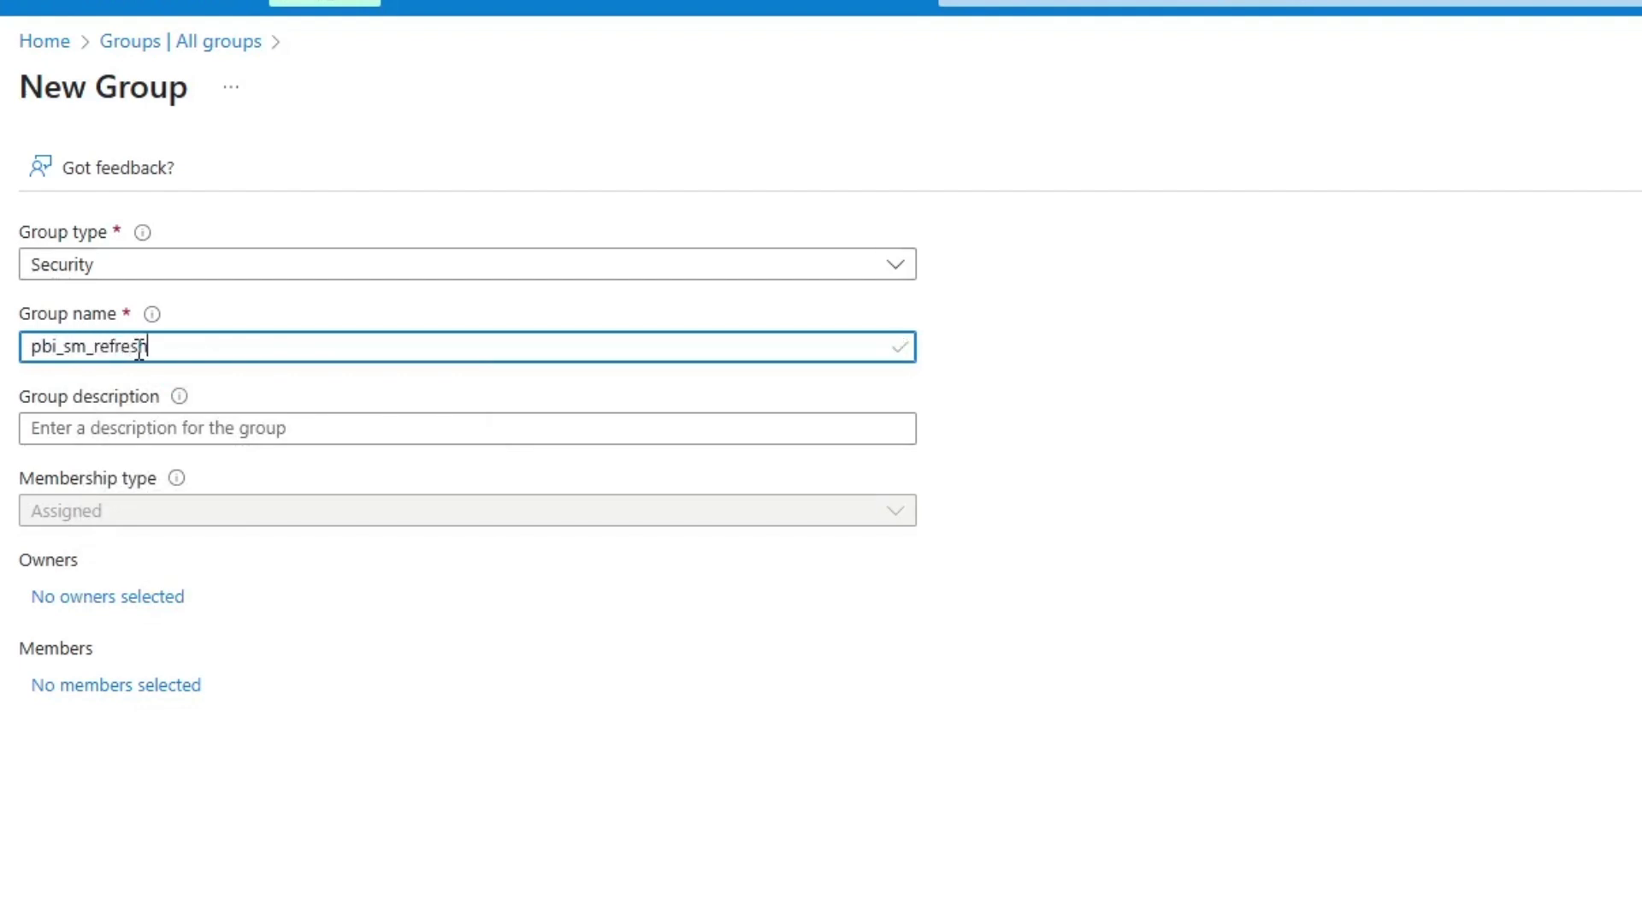
click(128, 424)
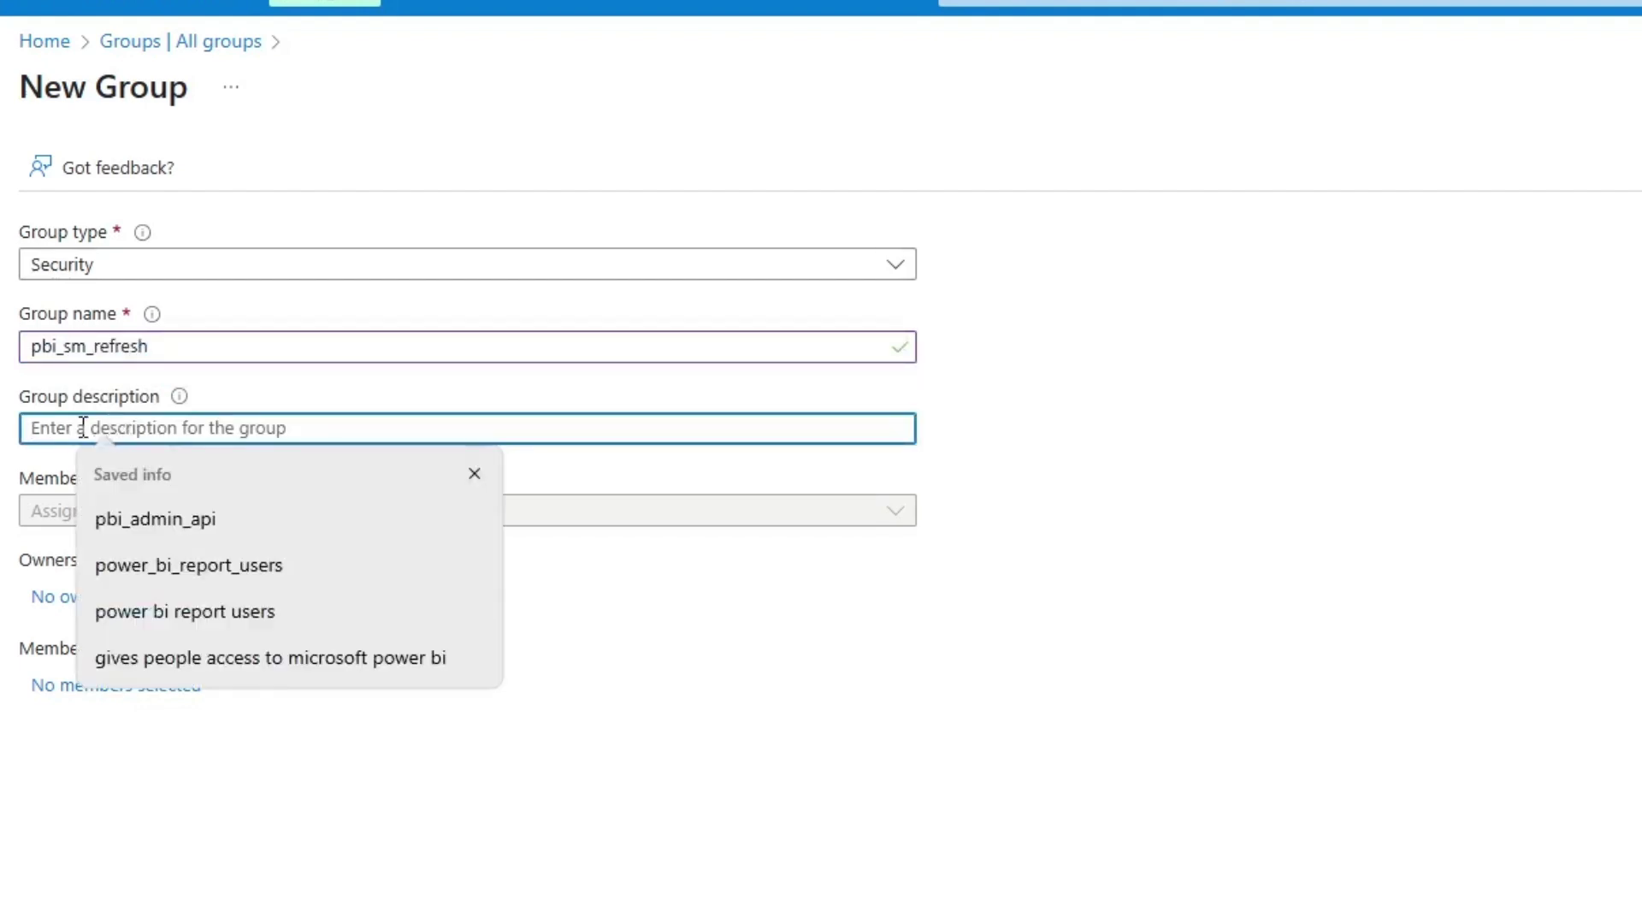
text(apps)
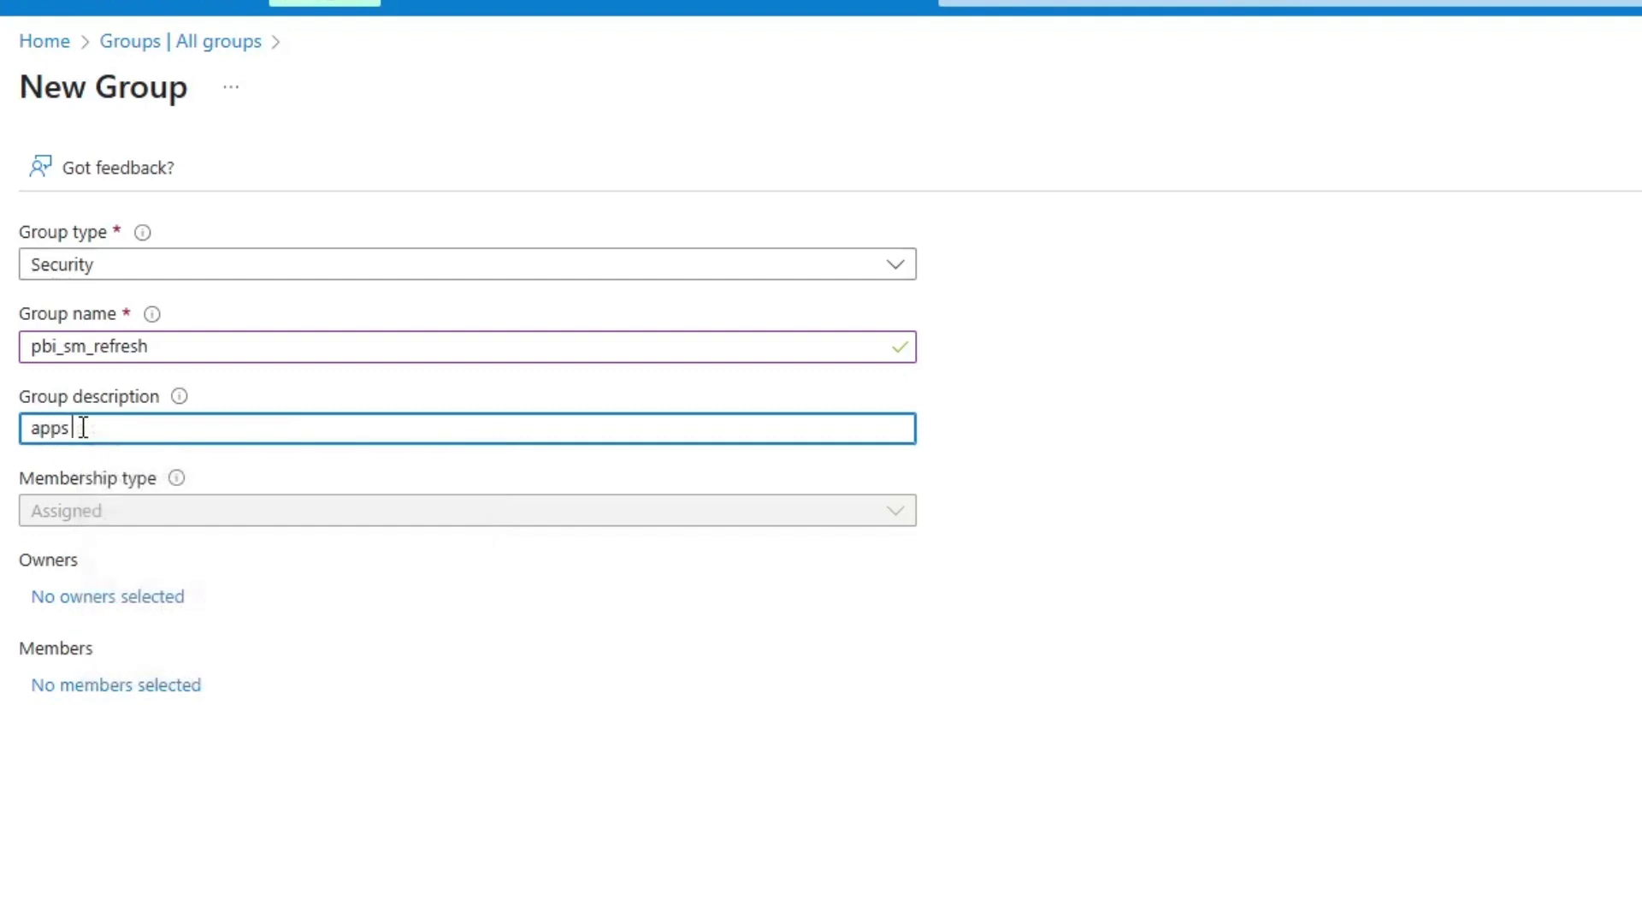
key(BackSpace)
key(BackSpace)
key(BackSpace)
text(Service Principal for R)
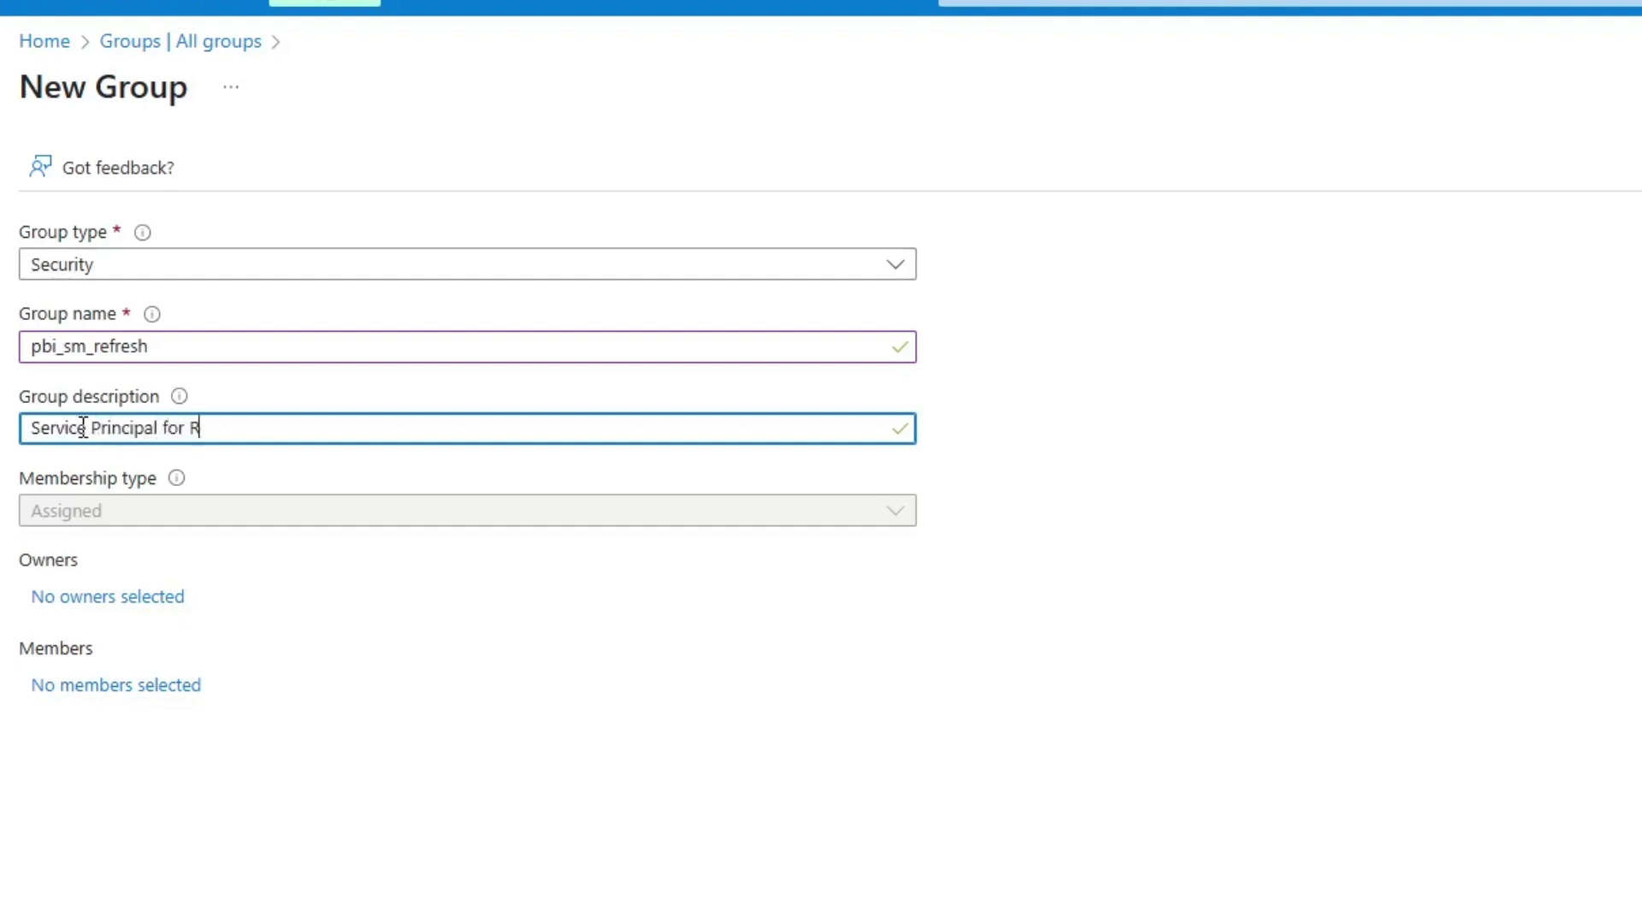
text(efreshing Power BI)
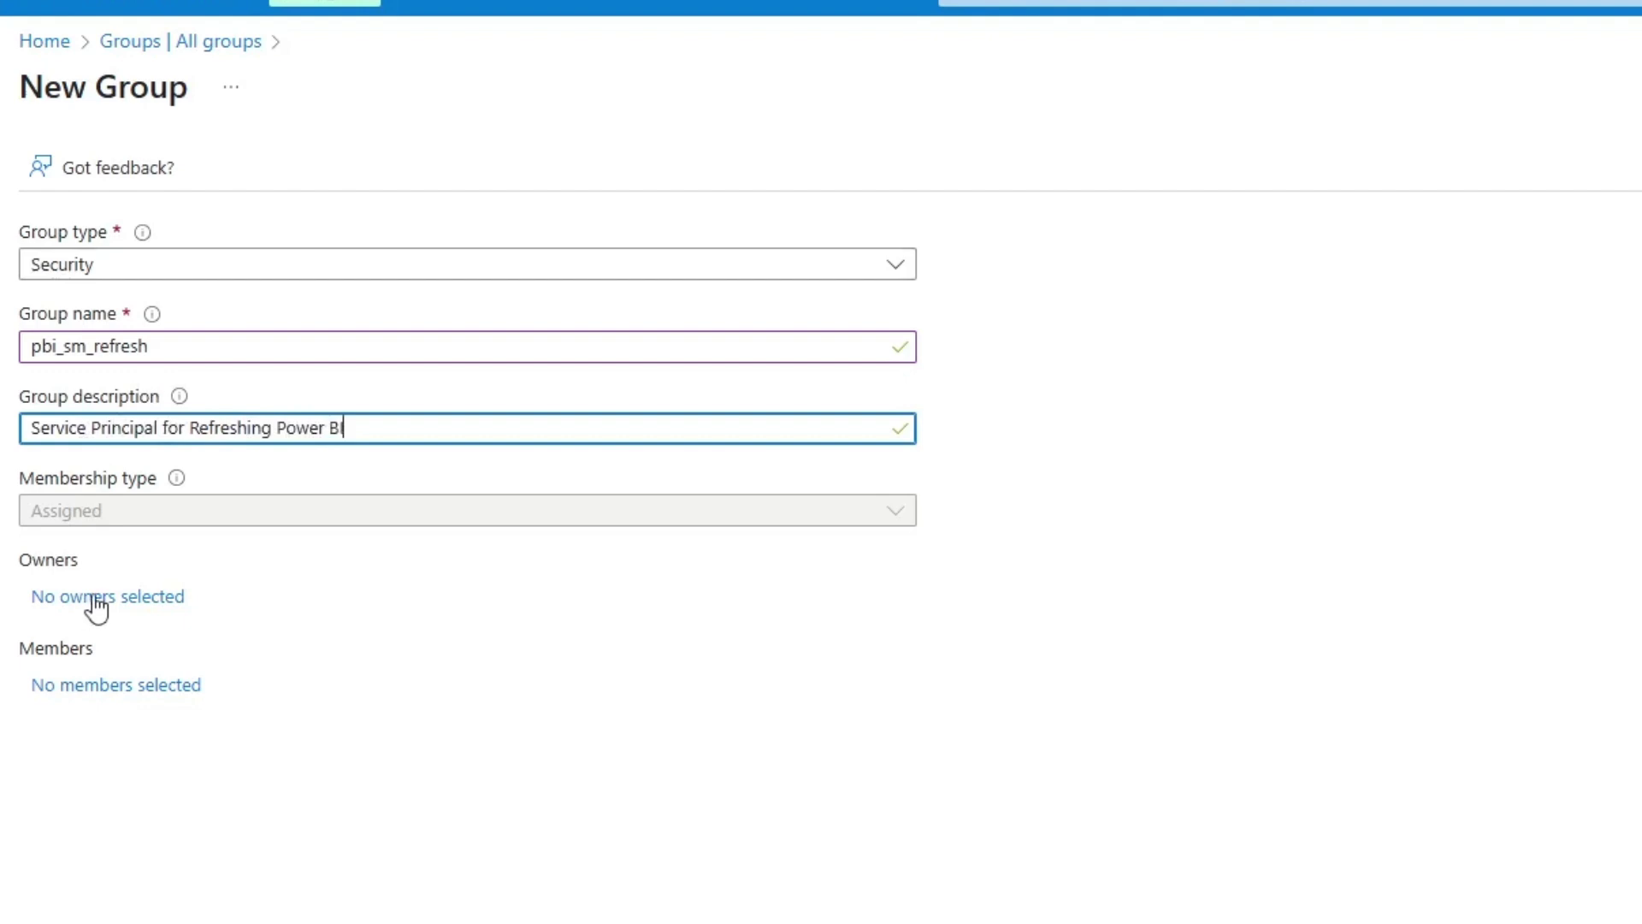
Set the signed-in user as owner and add the pbi_sm_refresh app as member
click(92, 599)
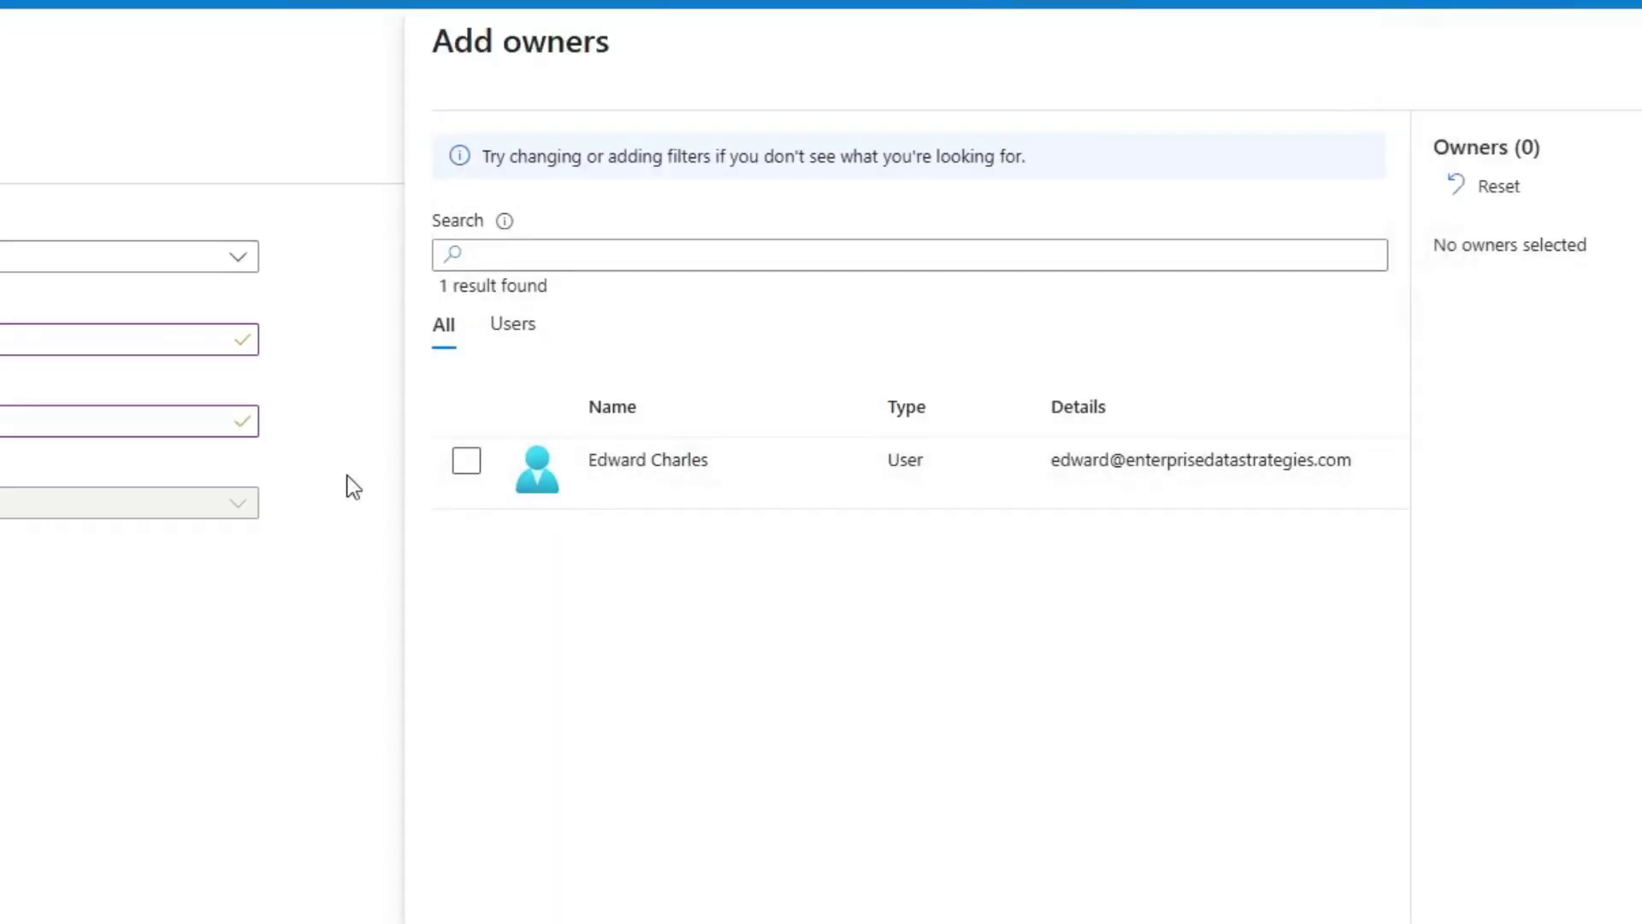
click(466, 462)
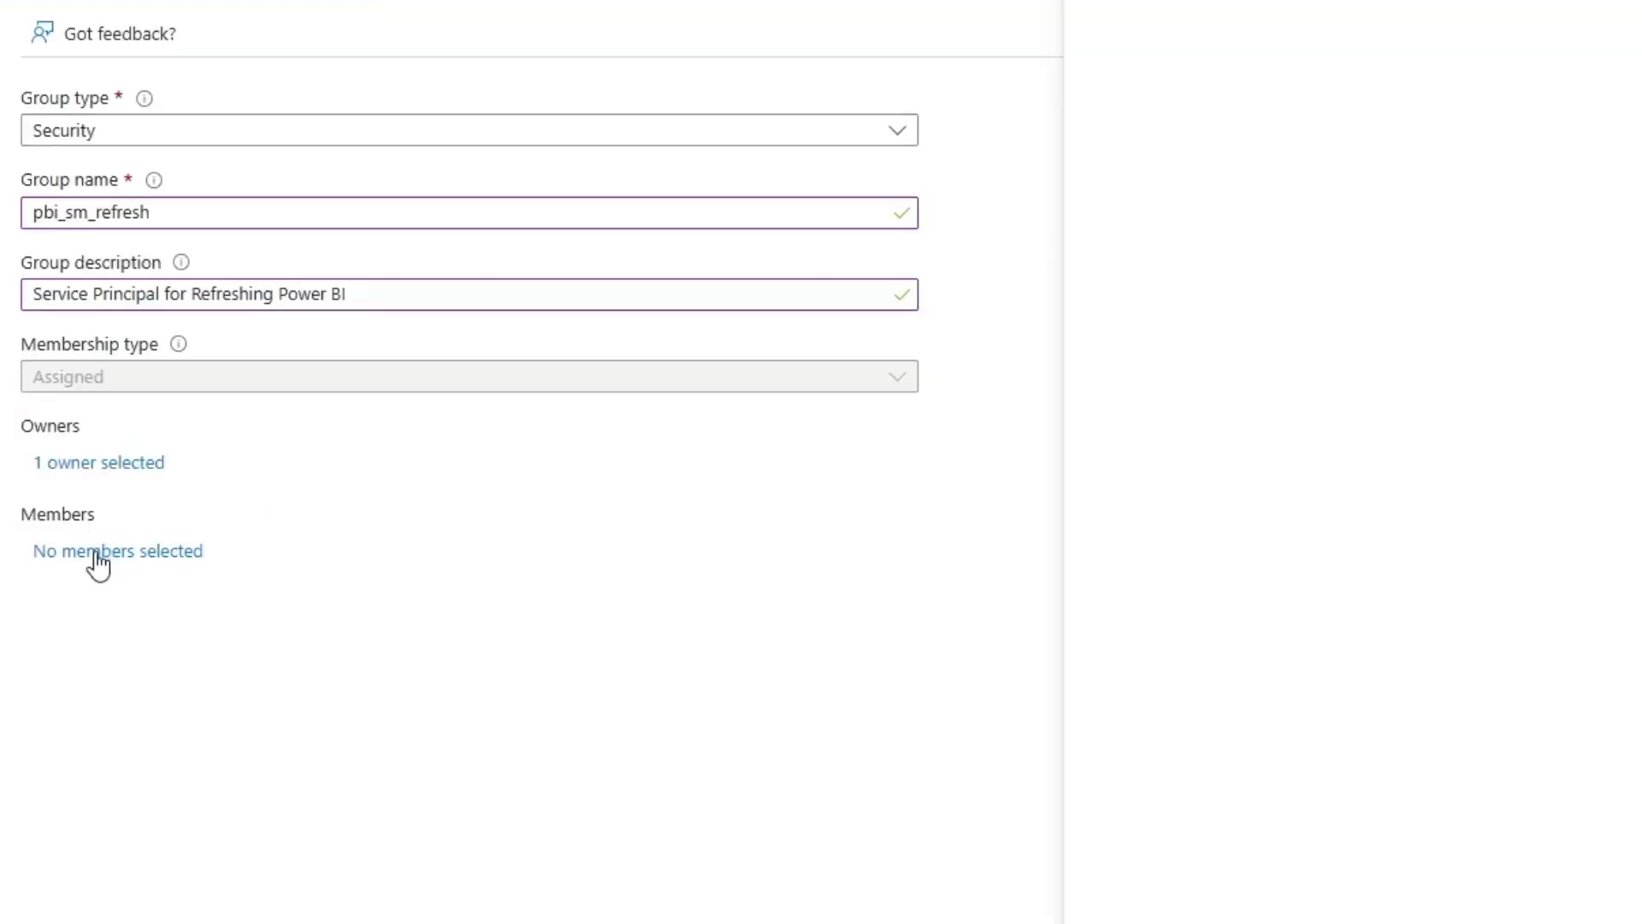
click(94, 556)
click(1228, 130)
text(Pbi)
click(1612, 506)
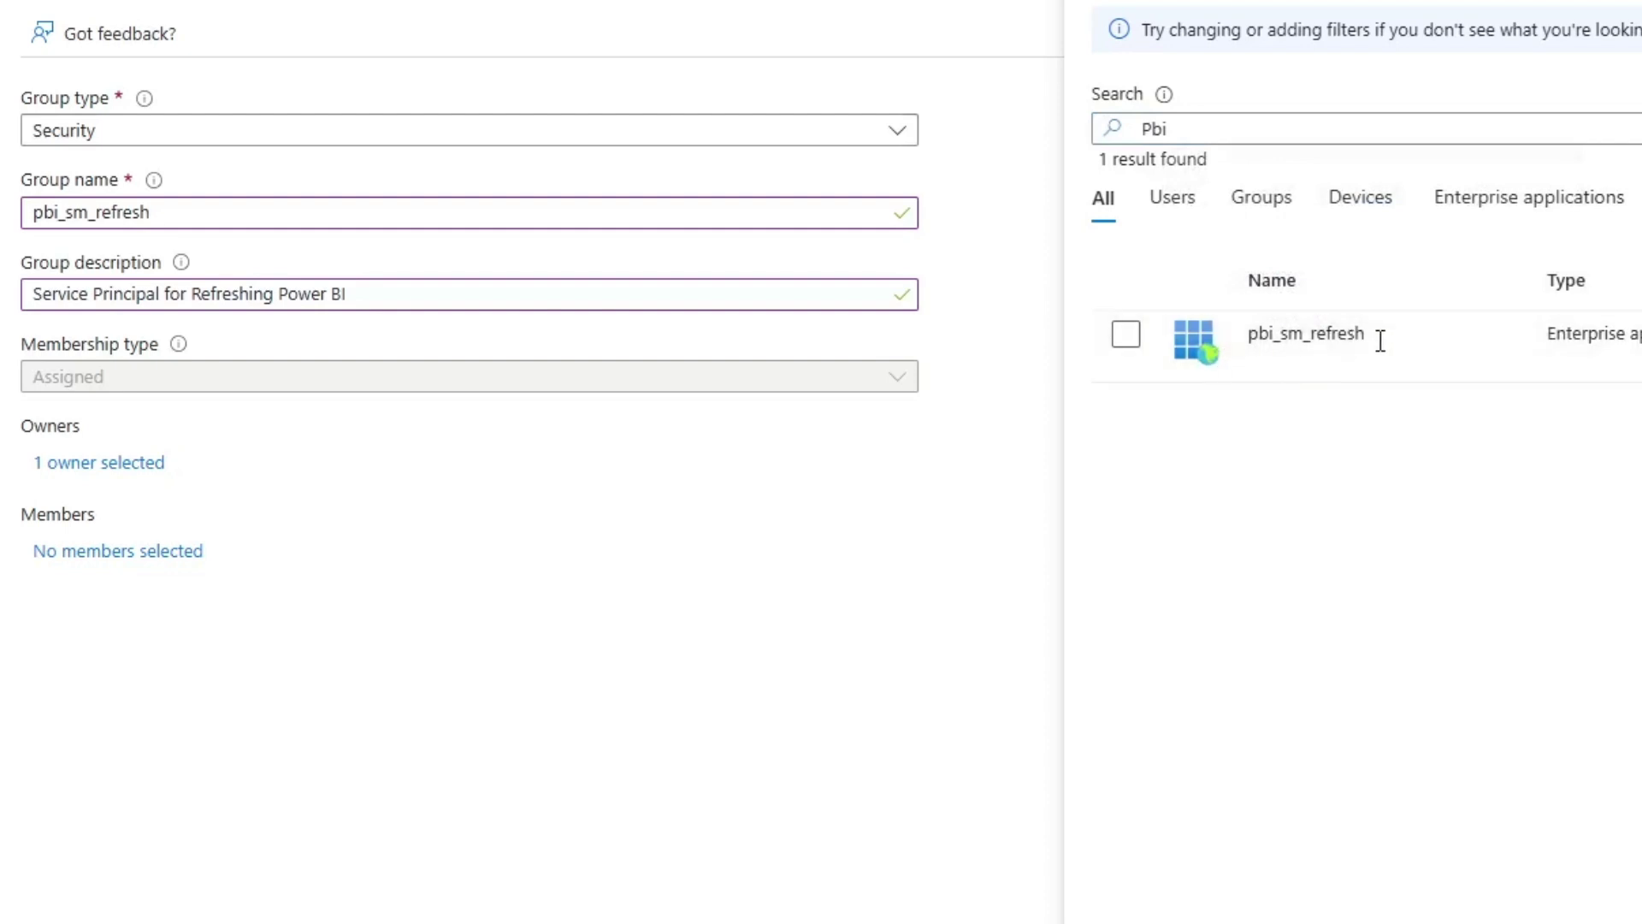
drag(1377, 341, 1239, 334)
click(1158, 341)
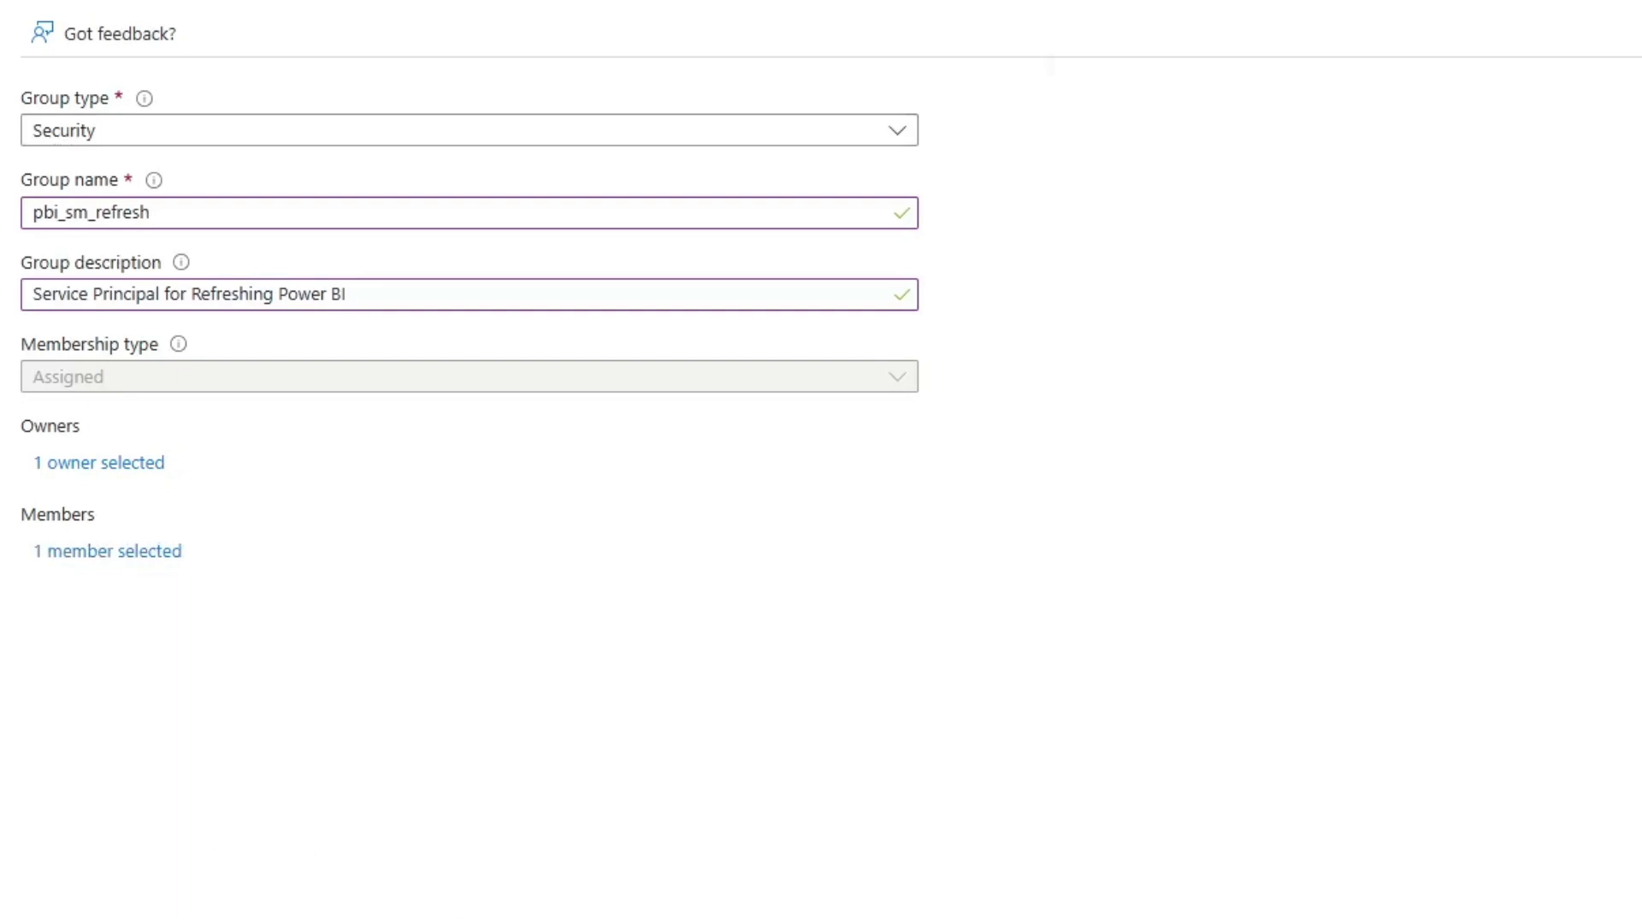
Create the group, refresh the group list, and open pbi_sm_refresh's overview
click(111, 826)
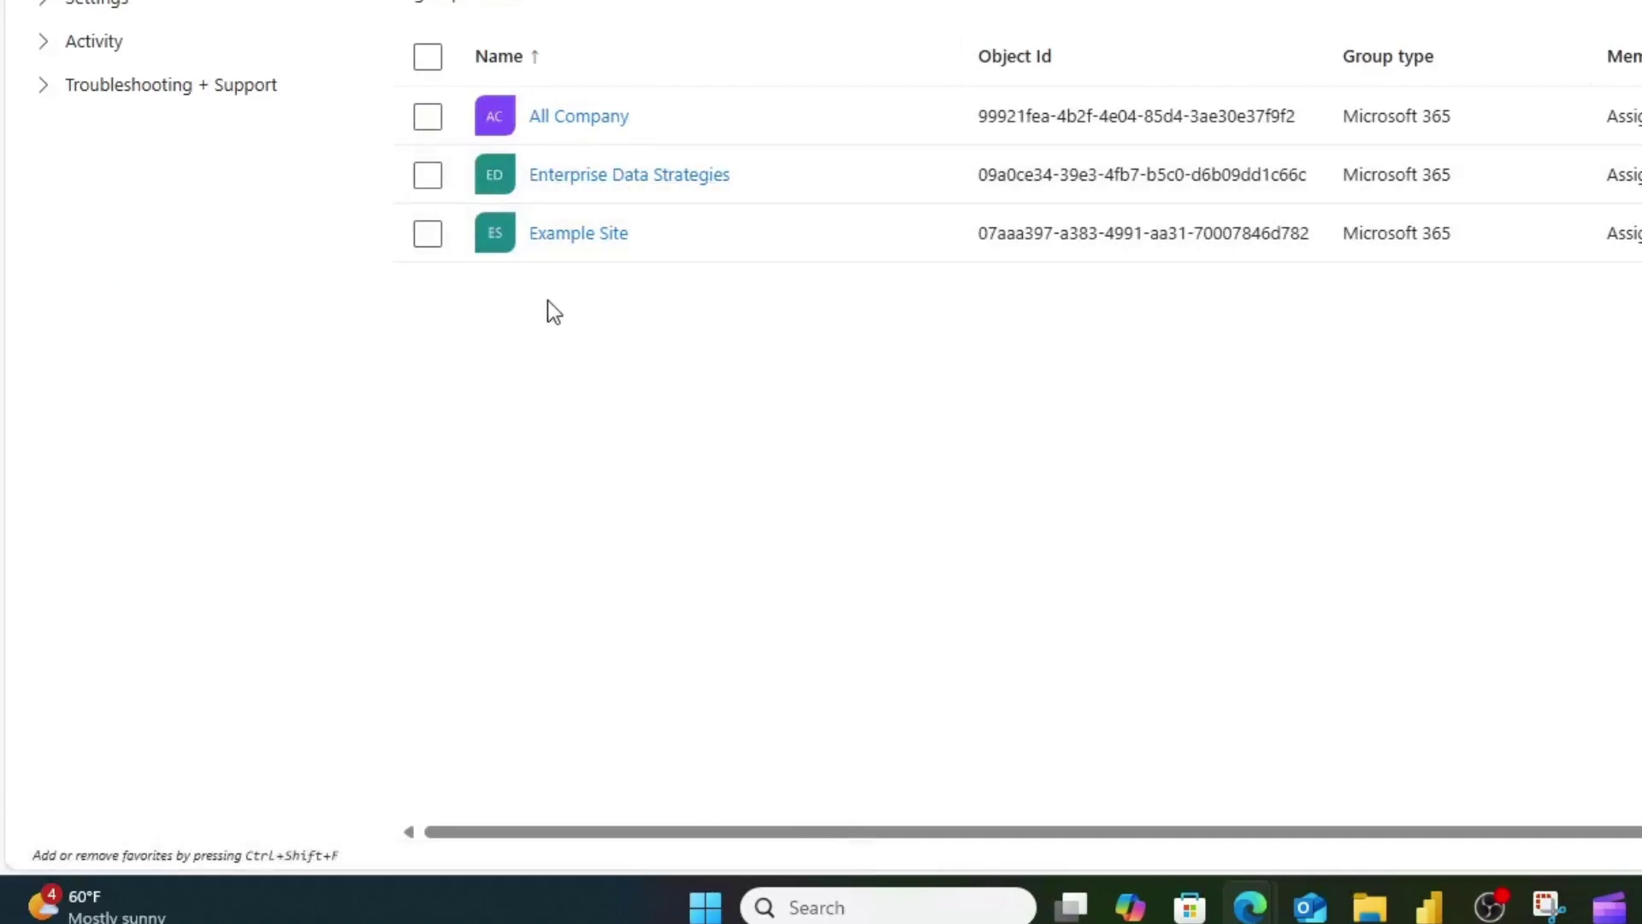
click(781, 117)
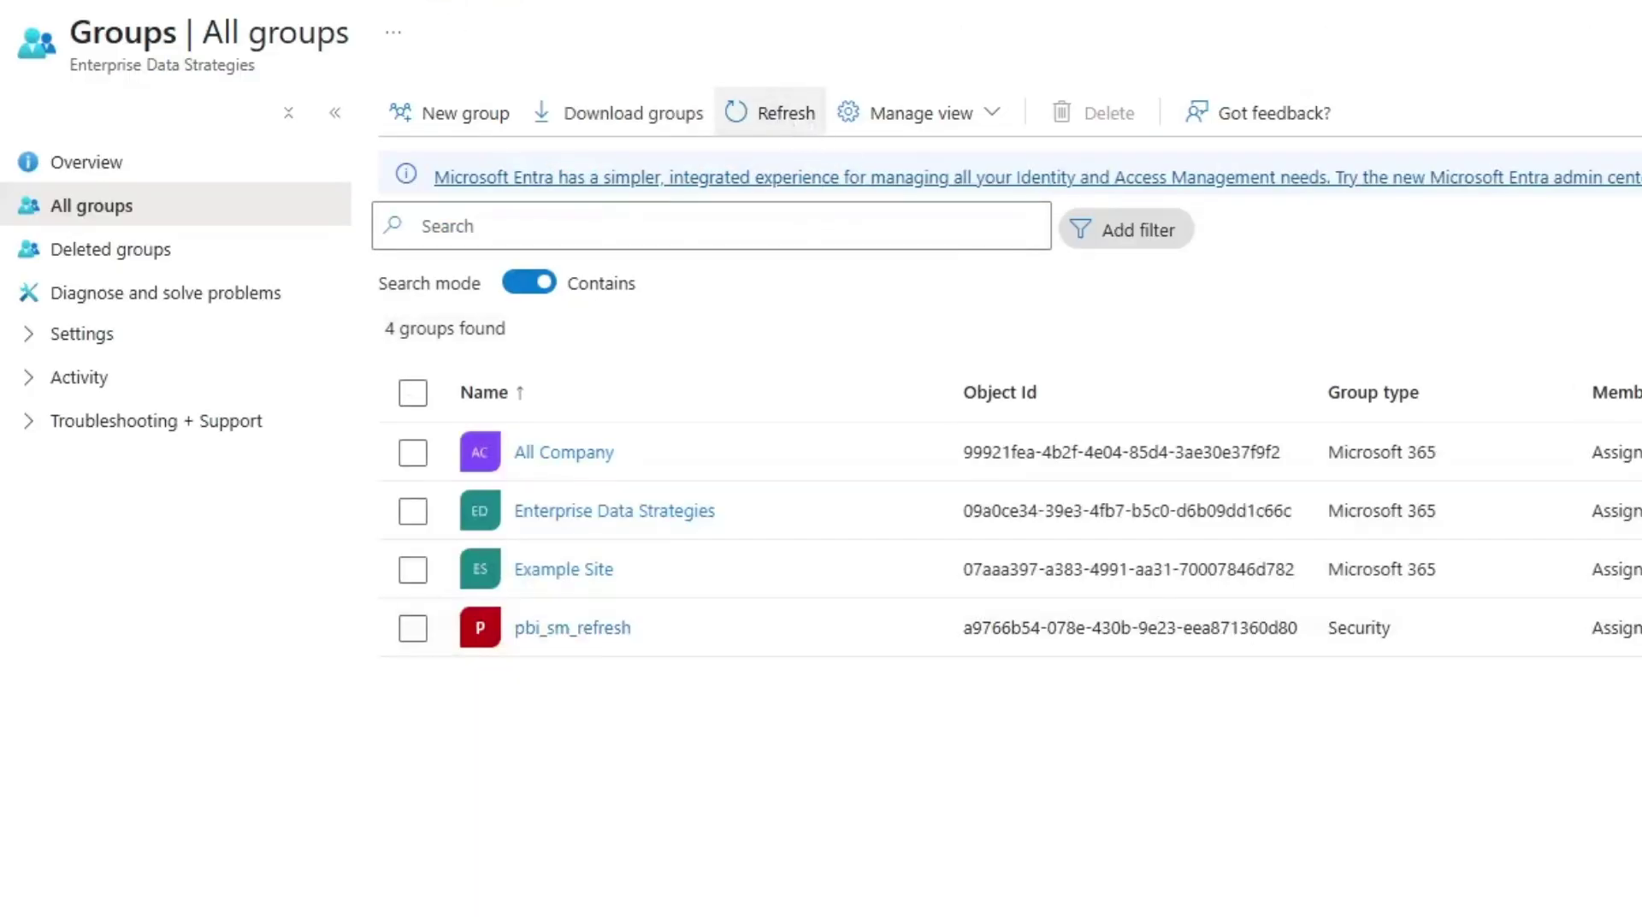
click(561, 634)
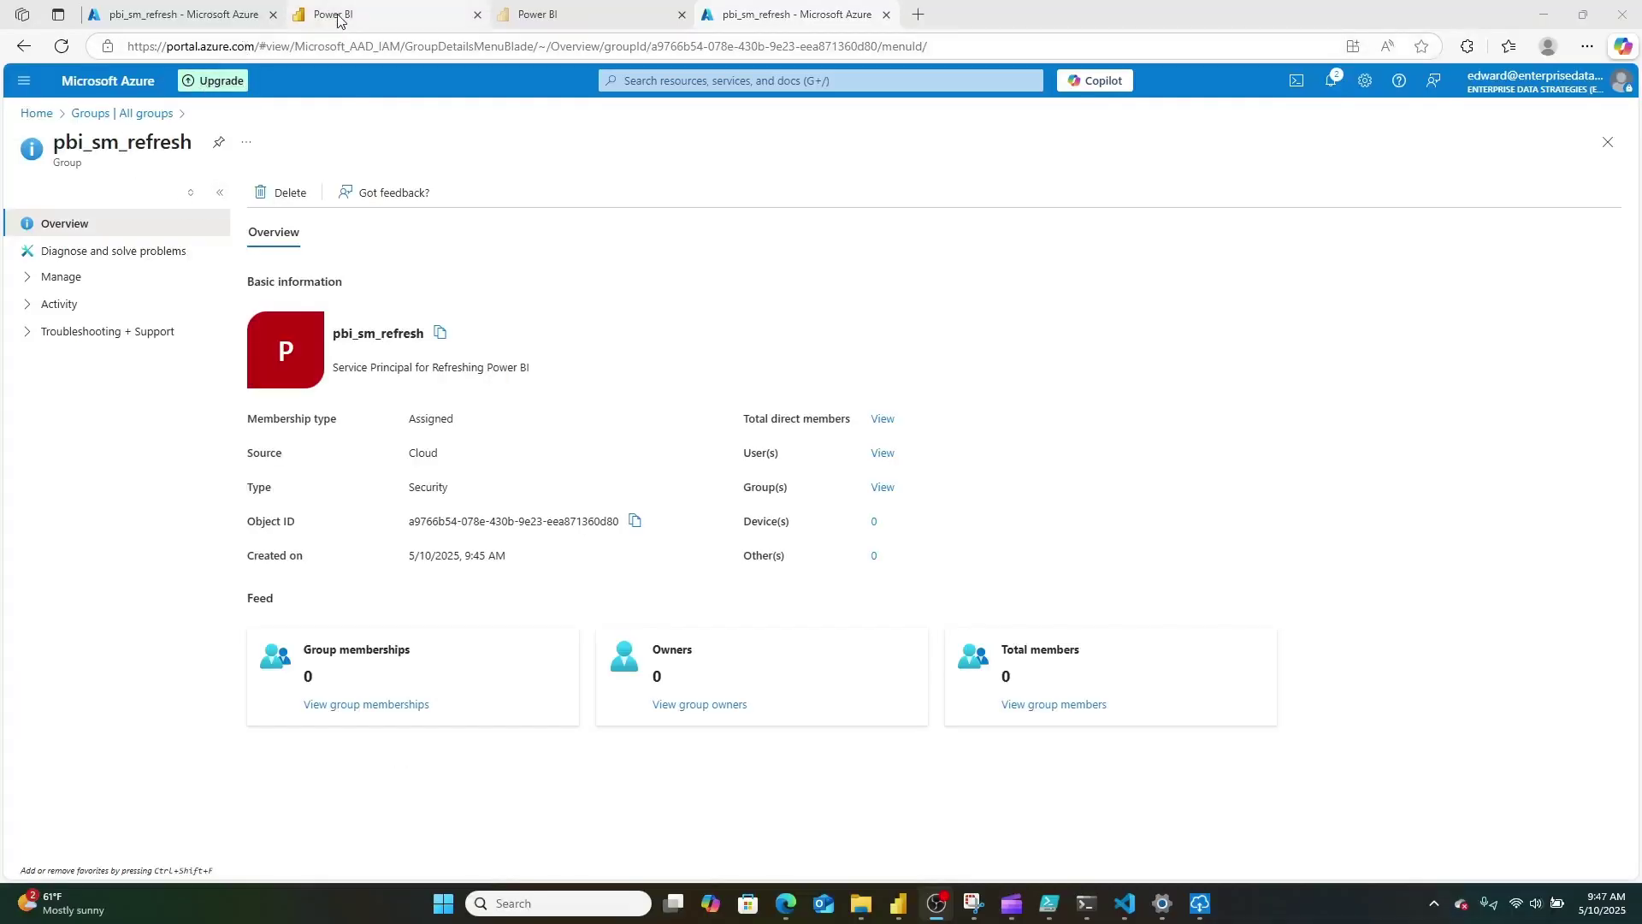
Go to the Power BI Admin portal's tenant settings
click(339, 17)
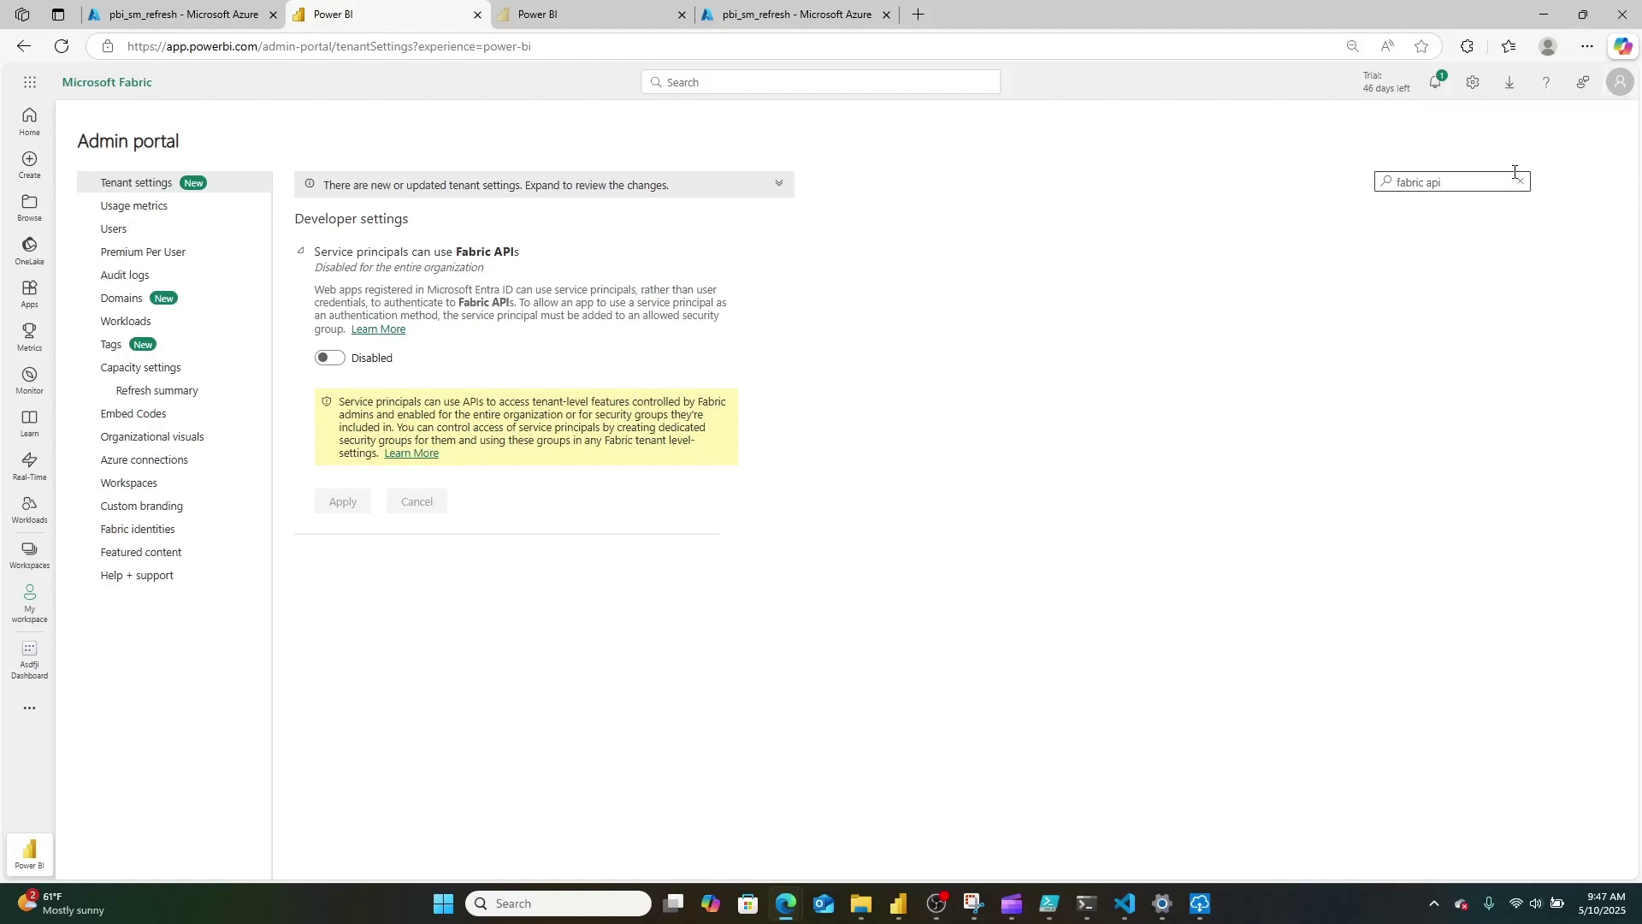
click(1472, 82)
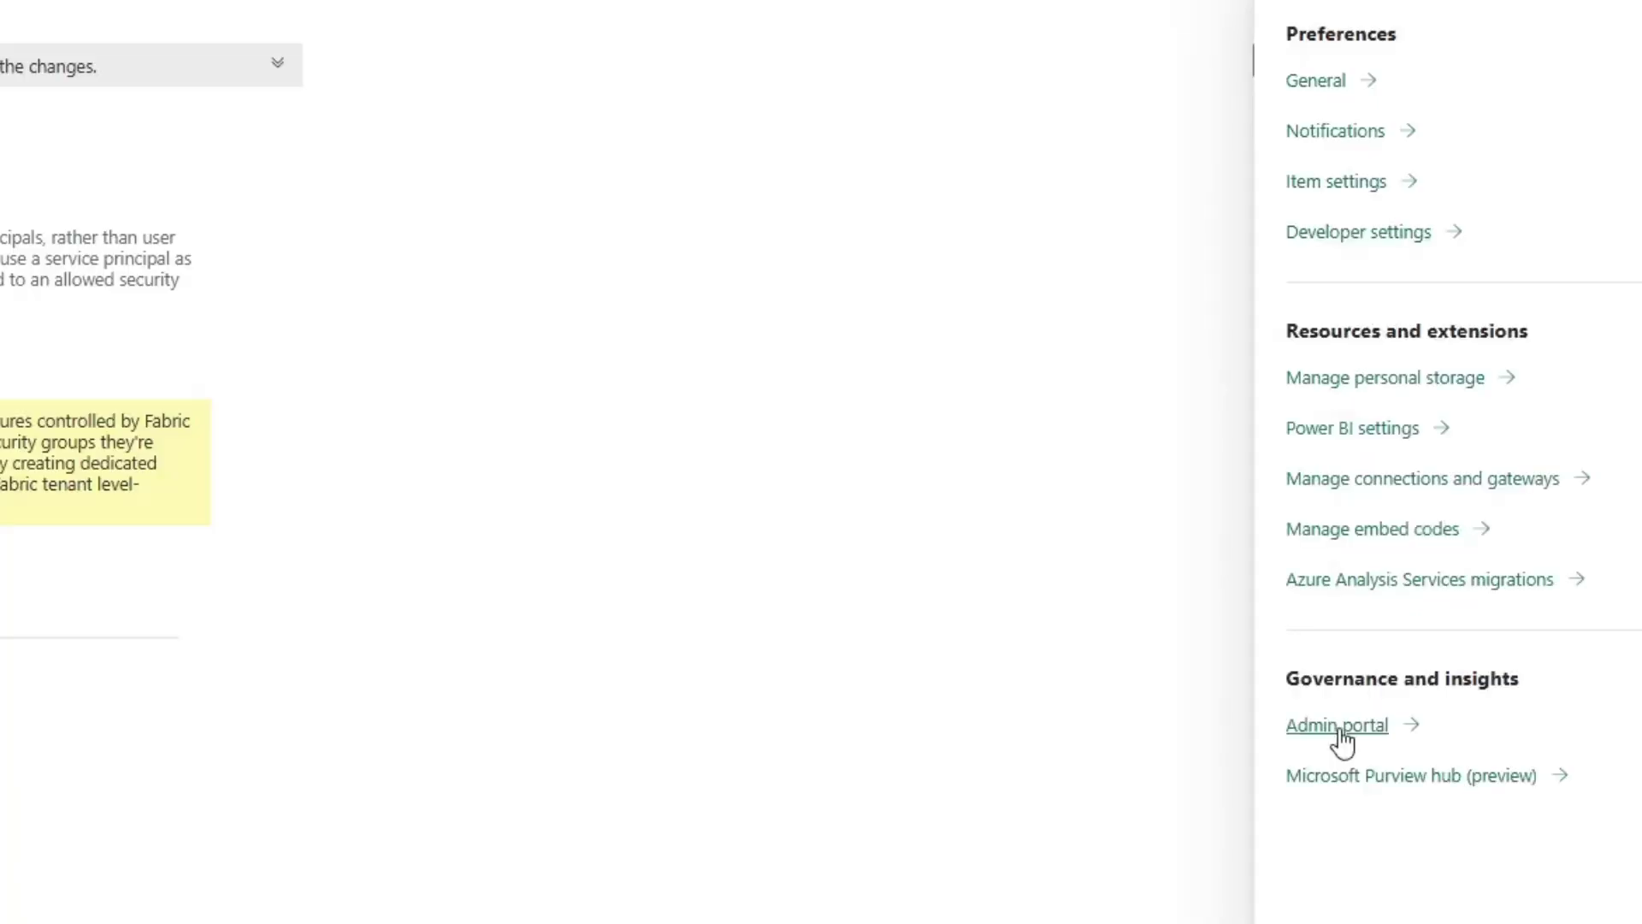
click(1425, 588)
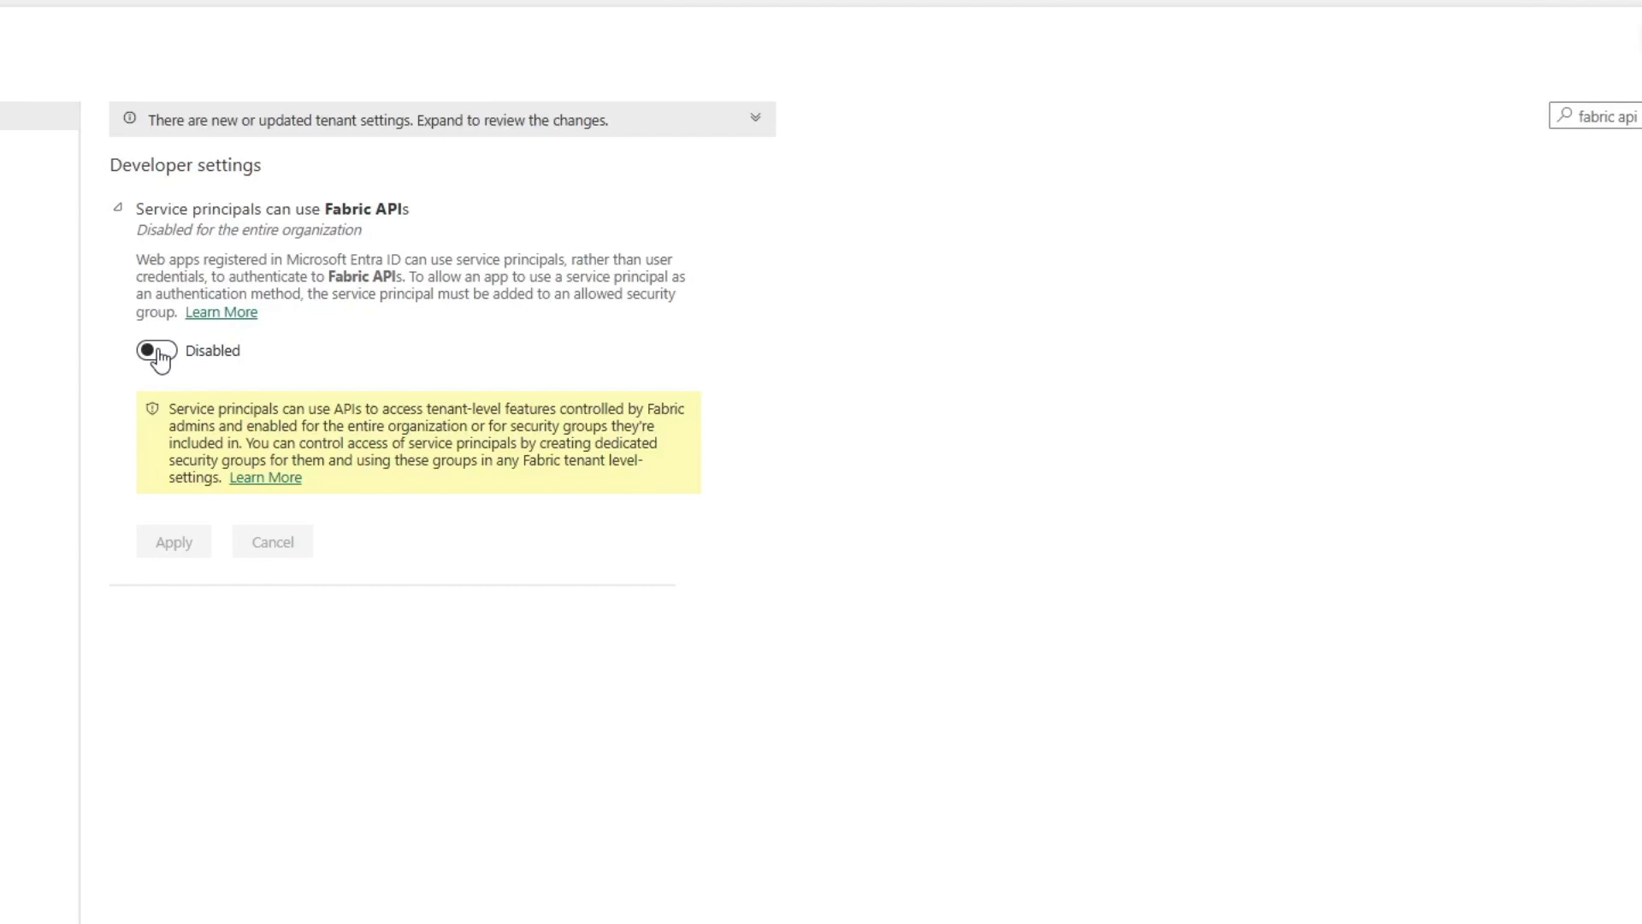
Enable 'Service principals can use Fabric APIs' for pbi_sm_refresh only, replacing pbi_admin_api
click(158, 352)
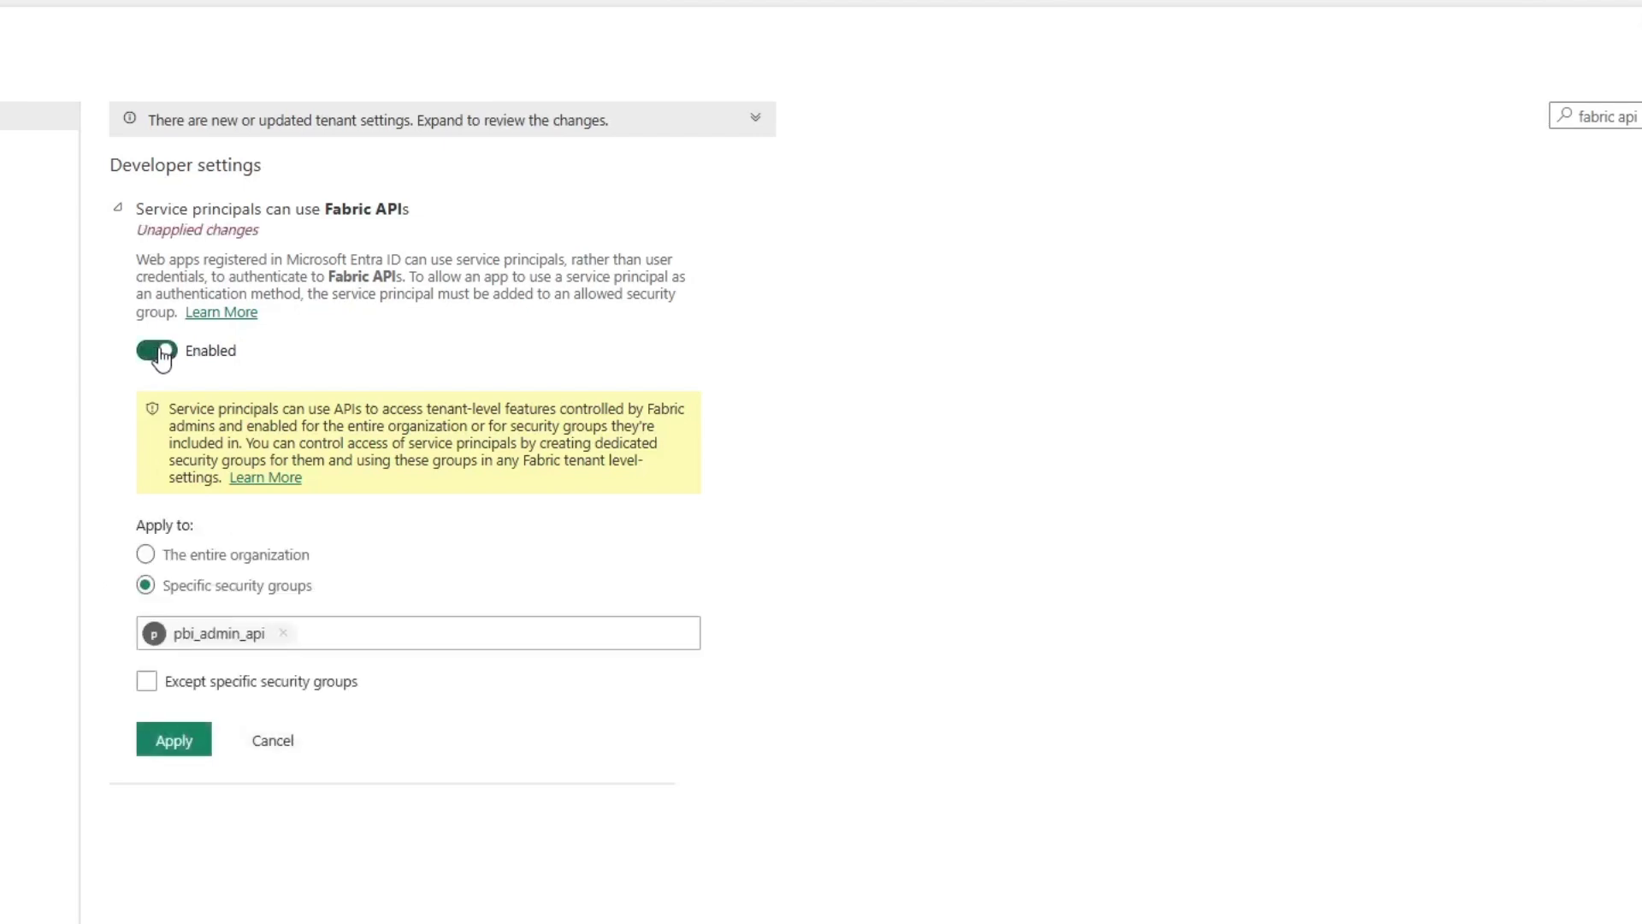
click(283, 633)
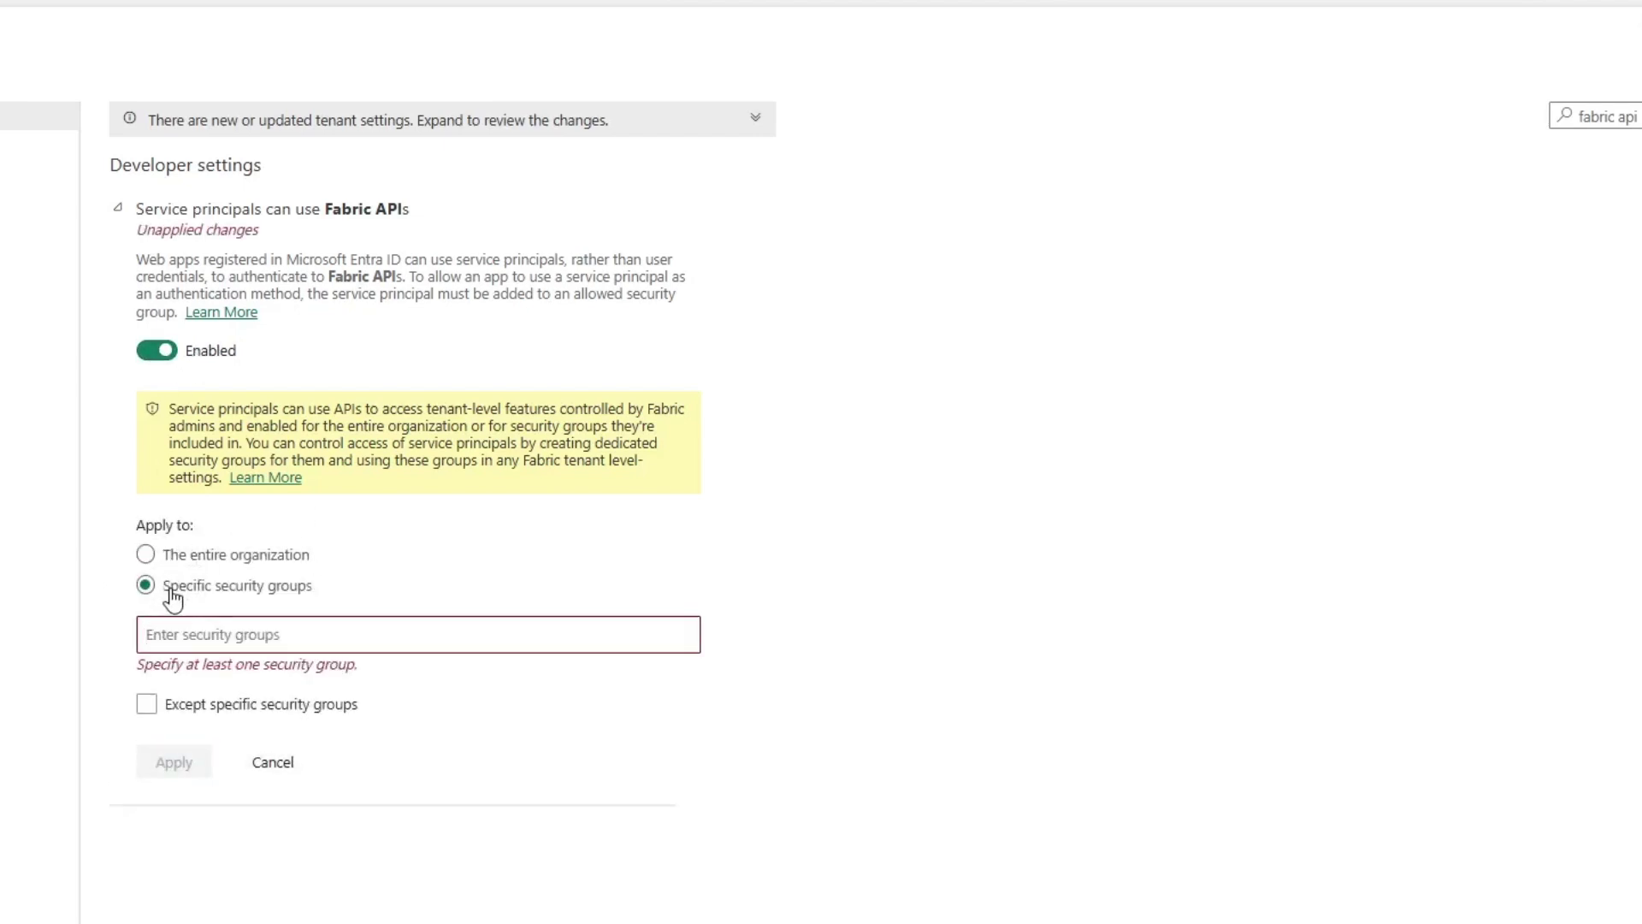
text(a)
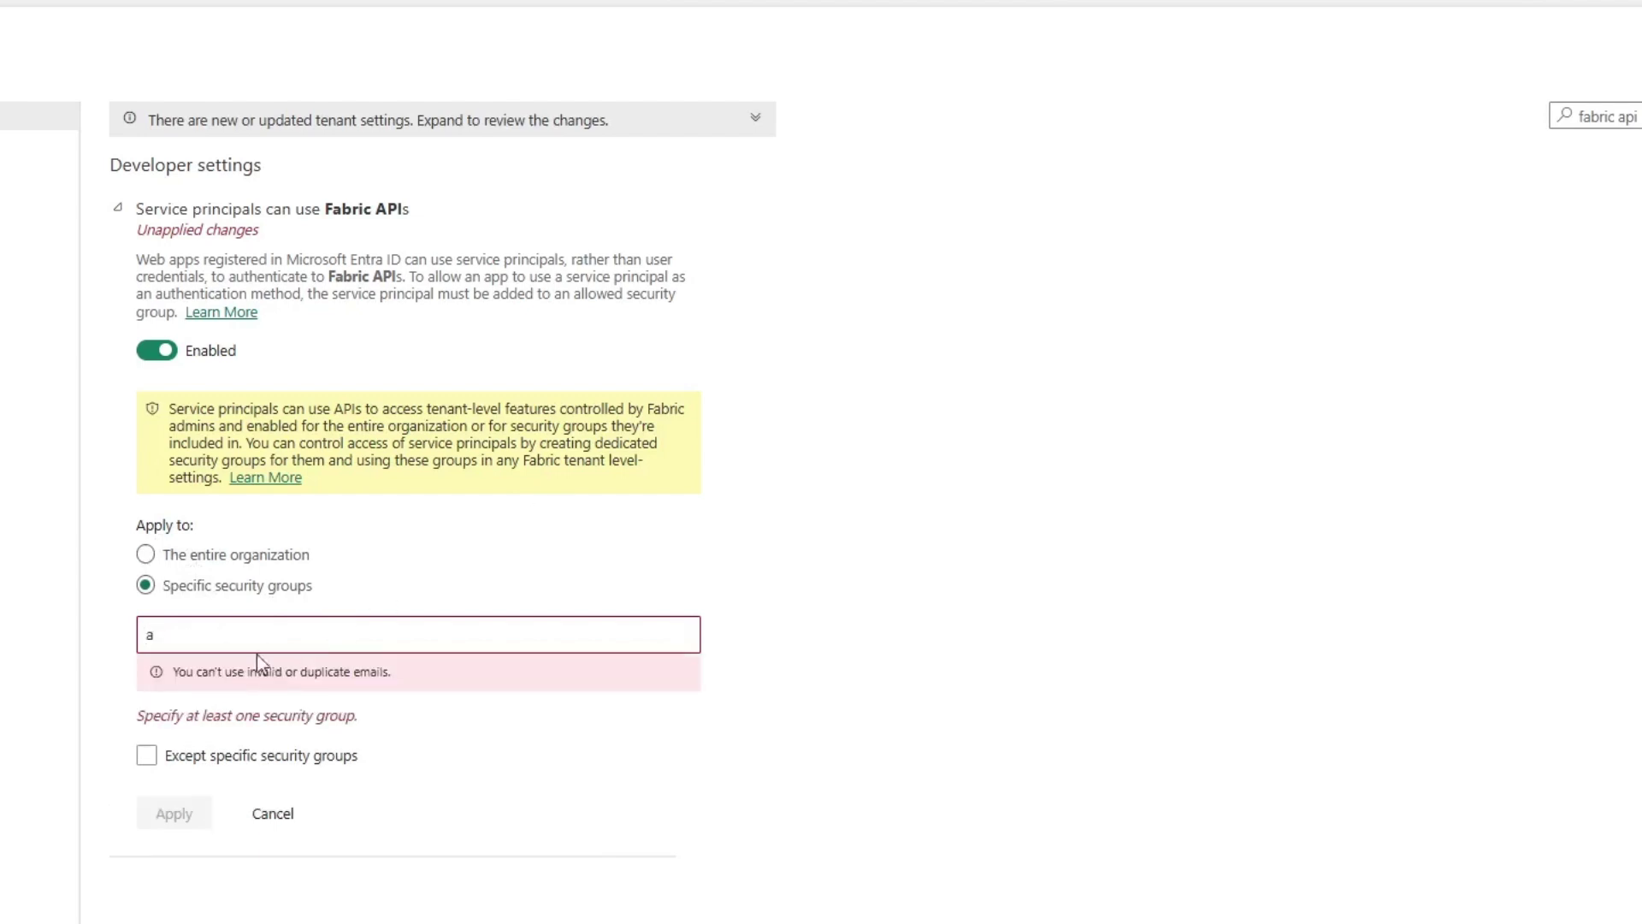
key(BackSpace)
text(pbi_sm)
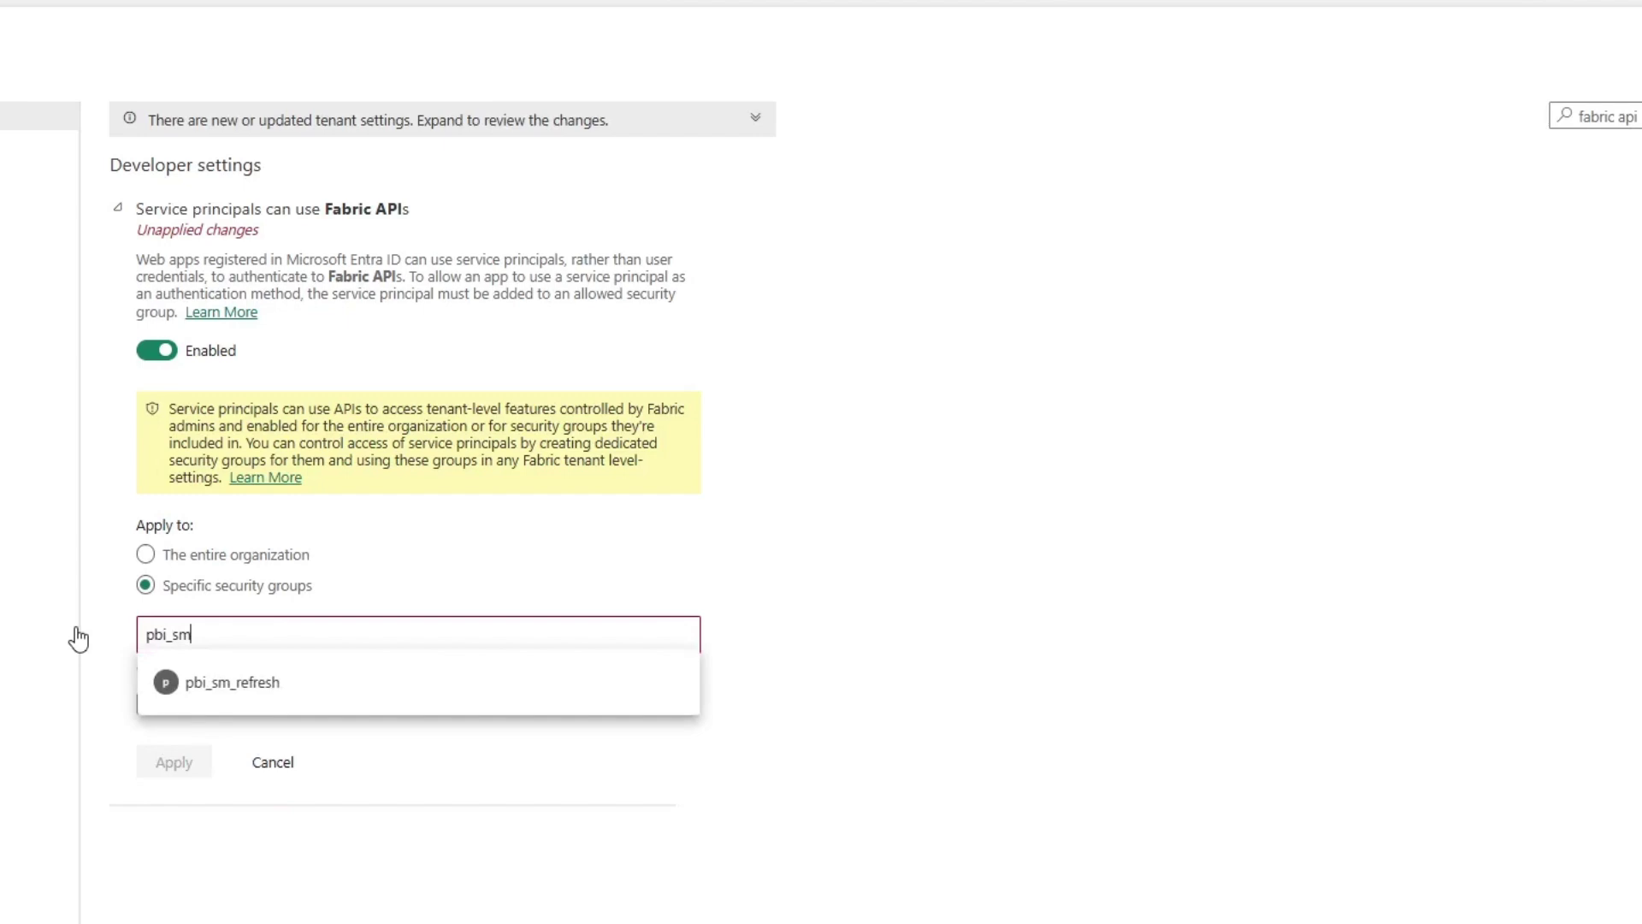
click(244, 681)
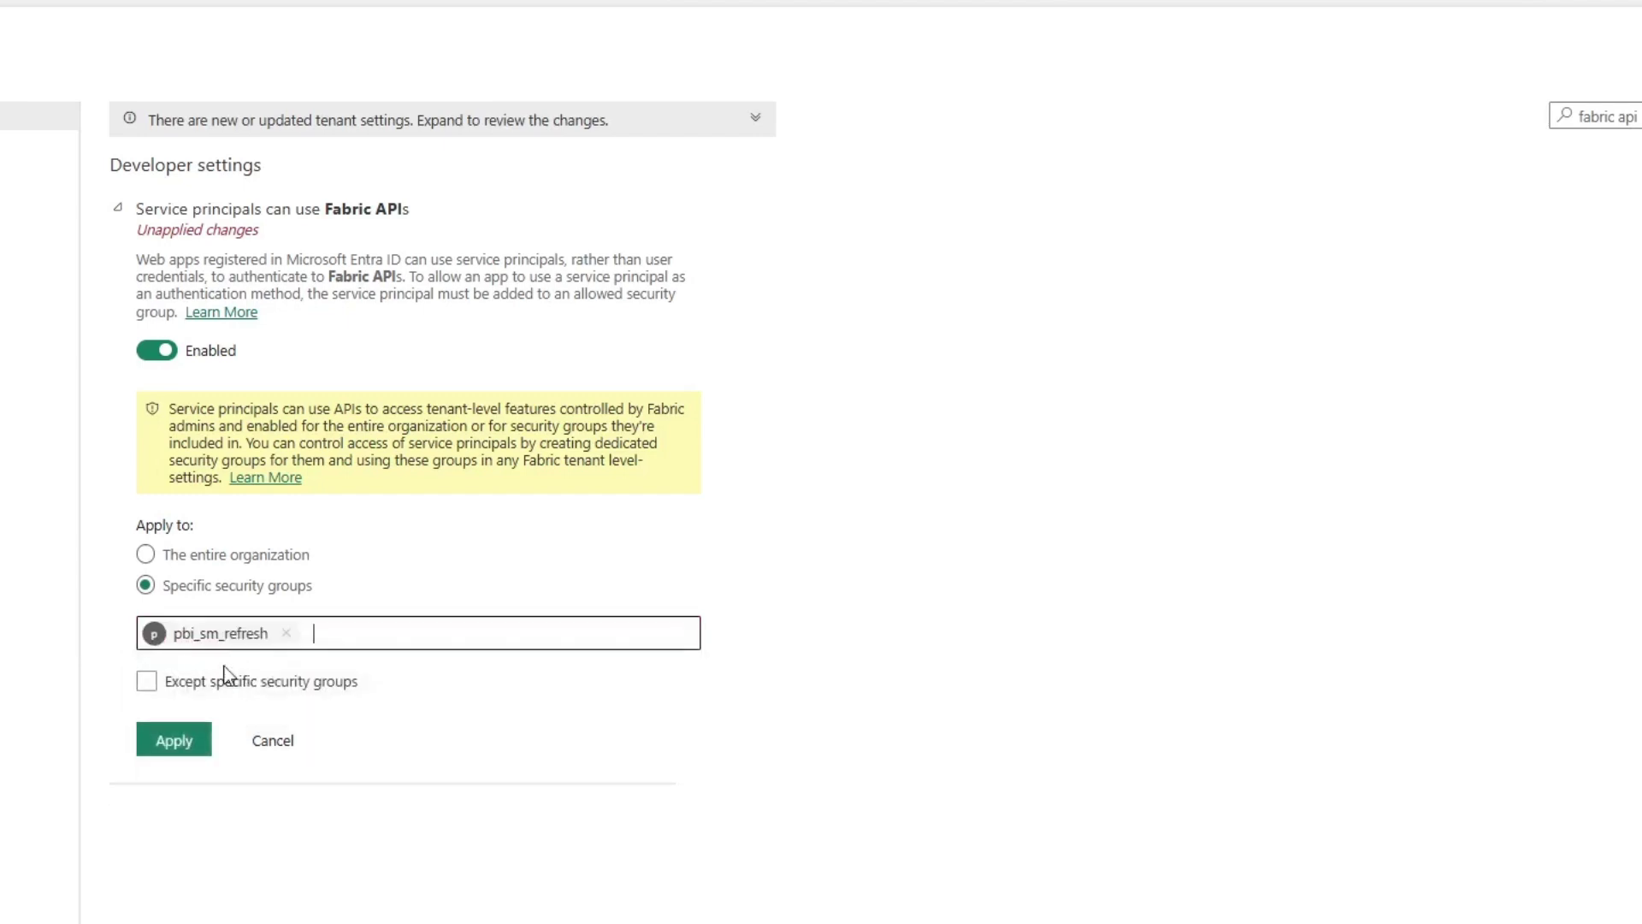
click(165, 751)
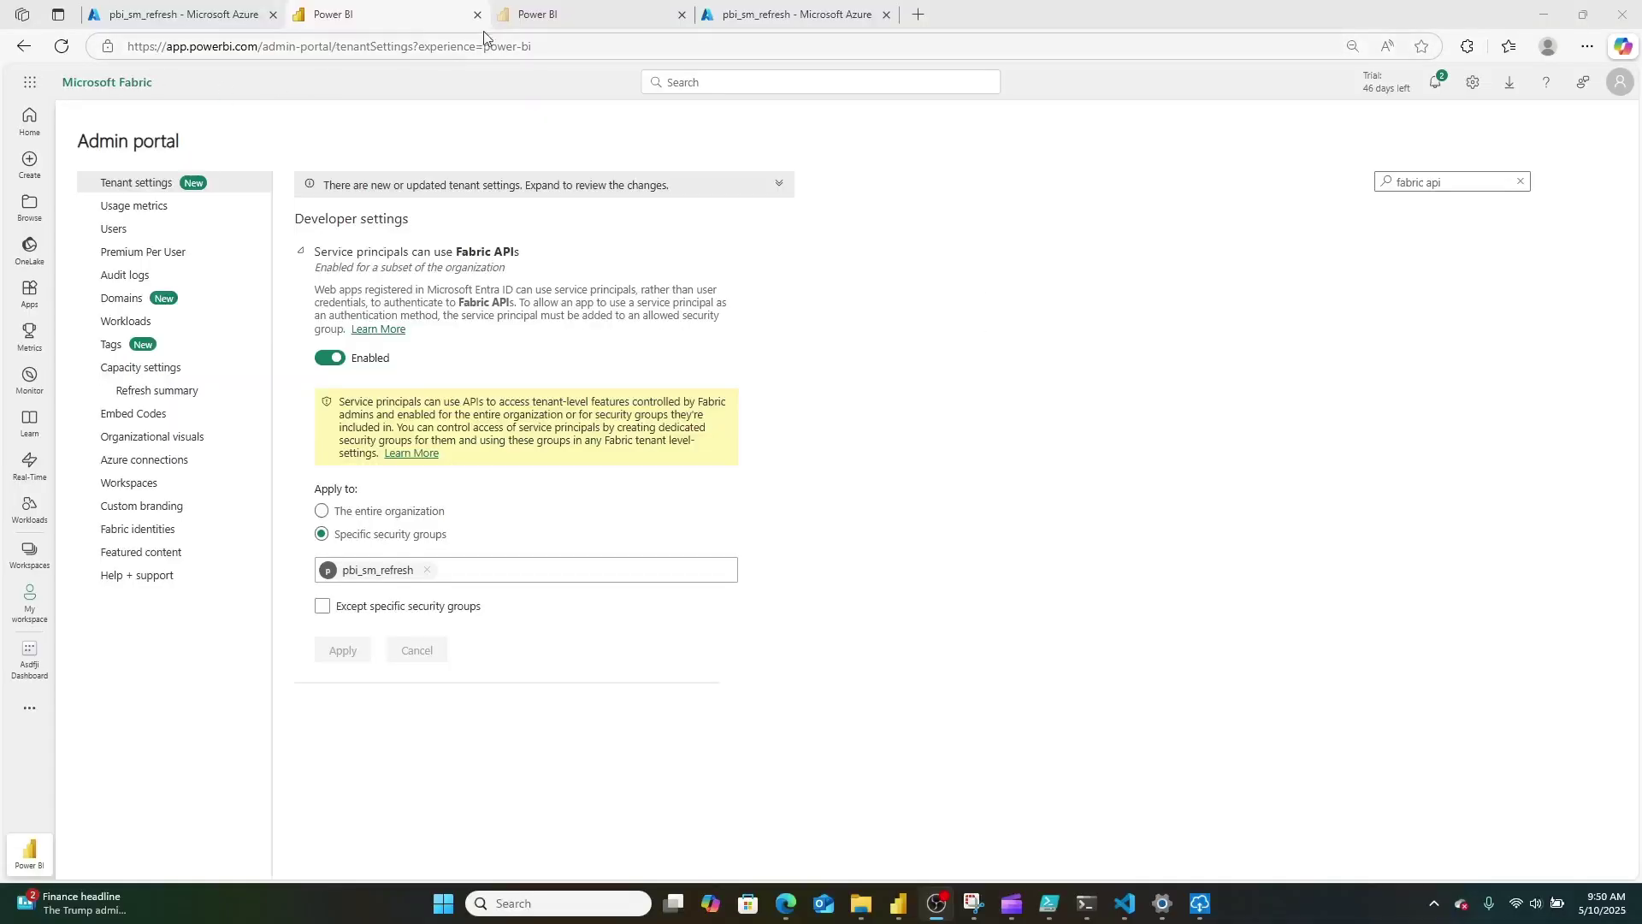
Open the test workspace's Manage access panel
click(543, 17)
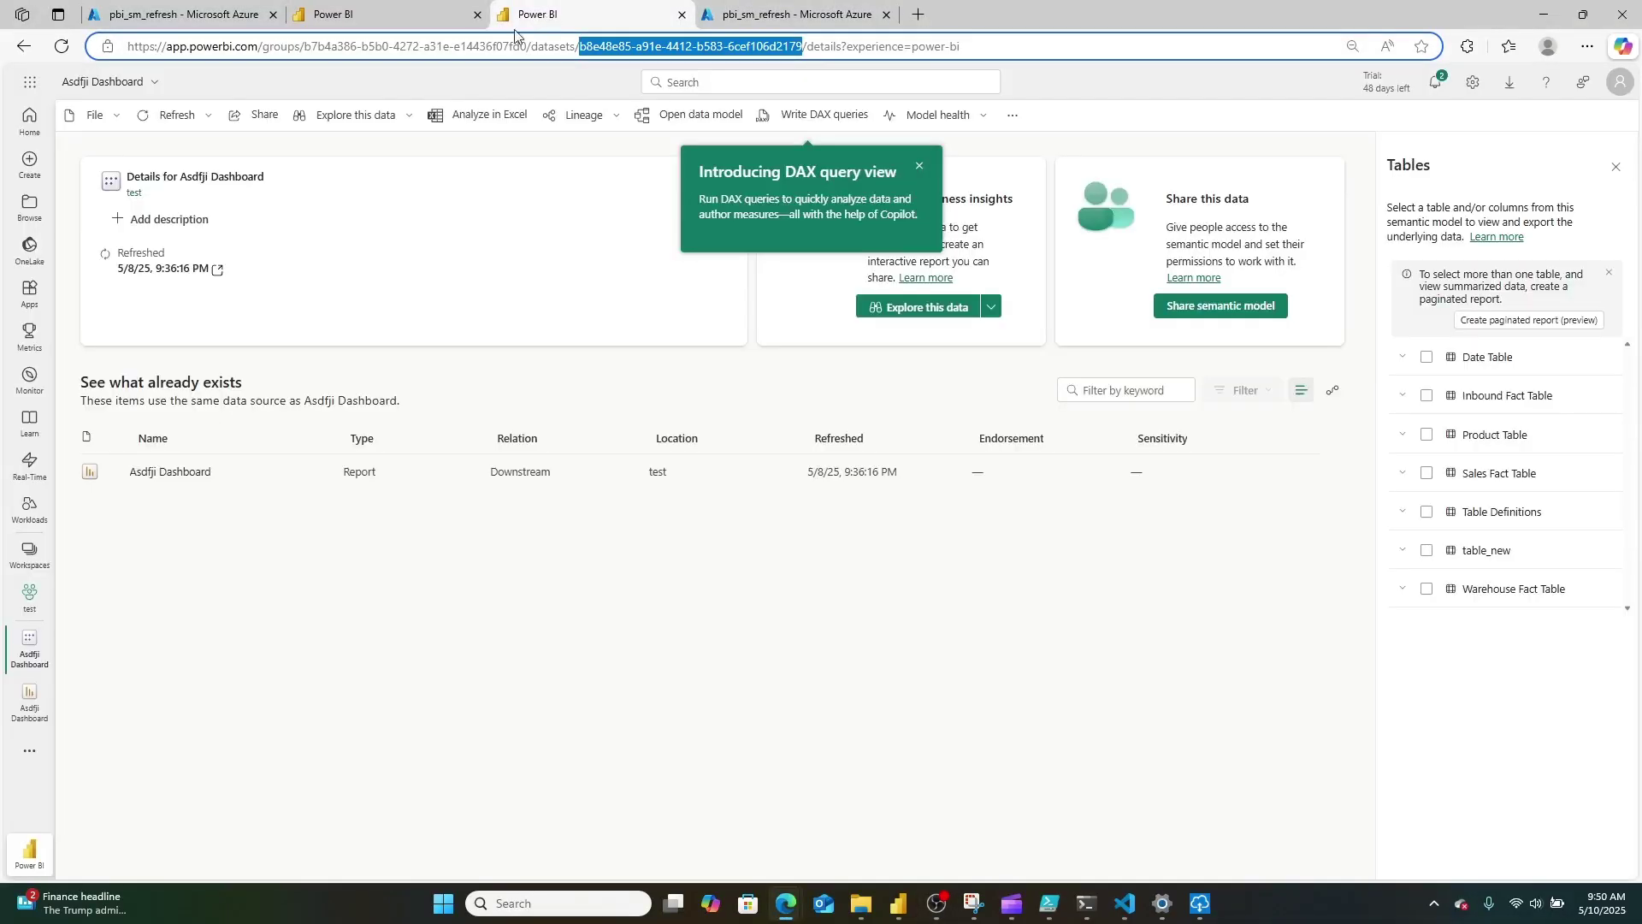
click(30, 553)
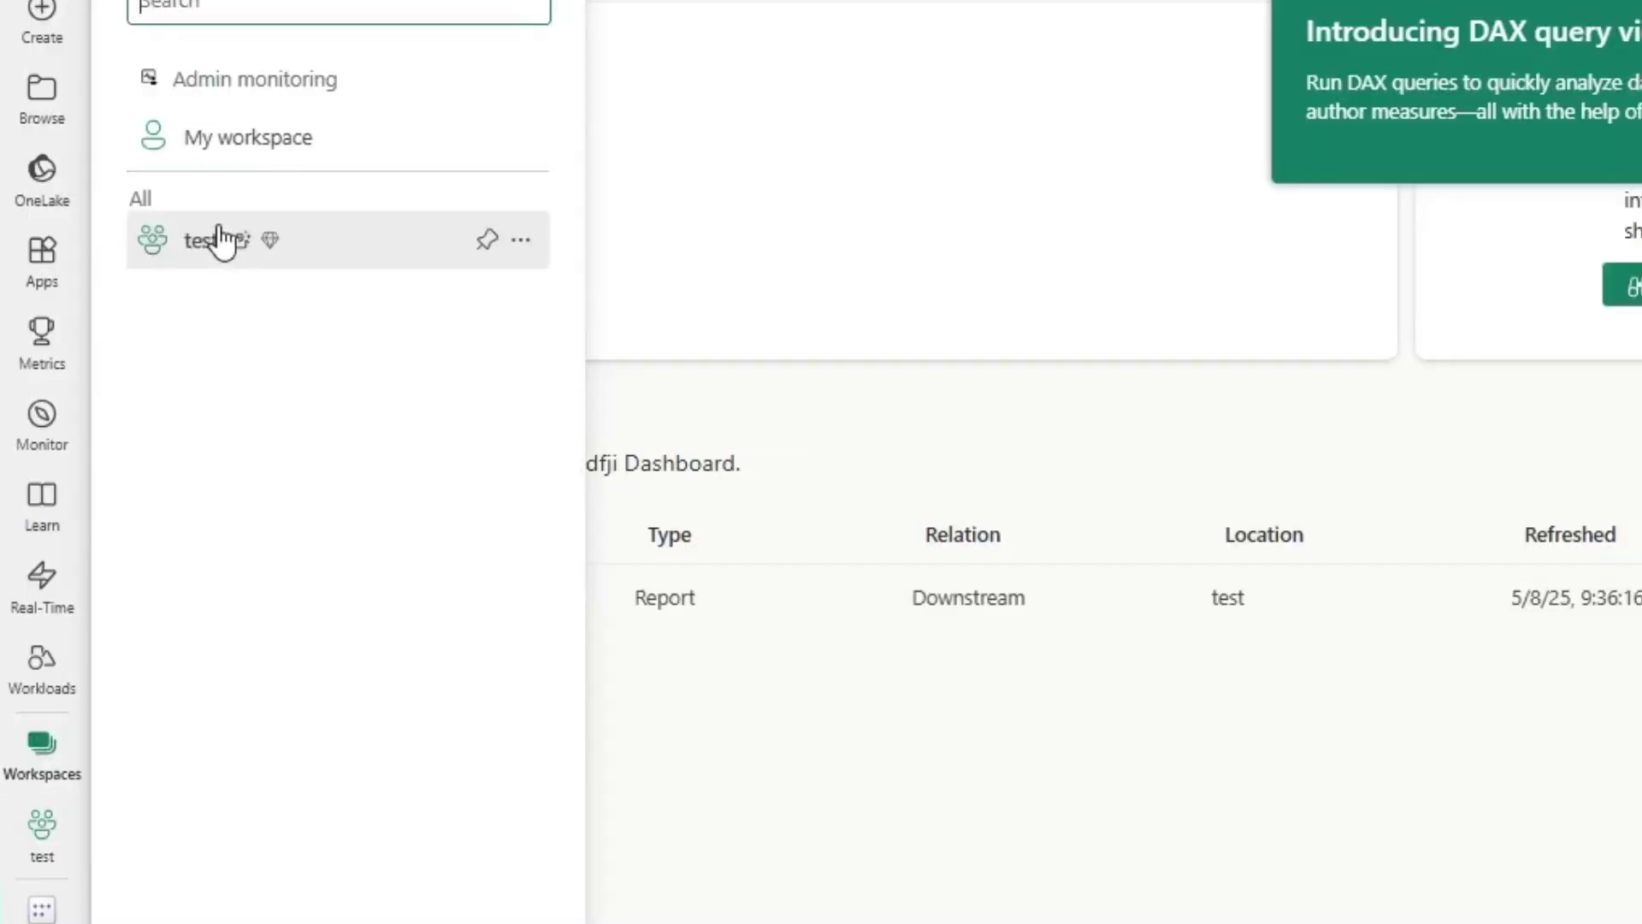
click(209, 243)
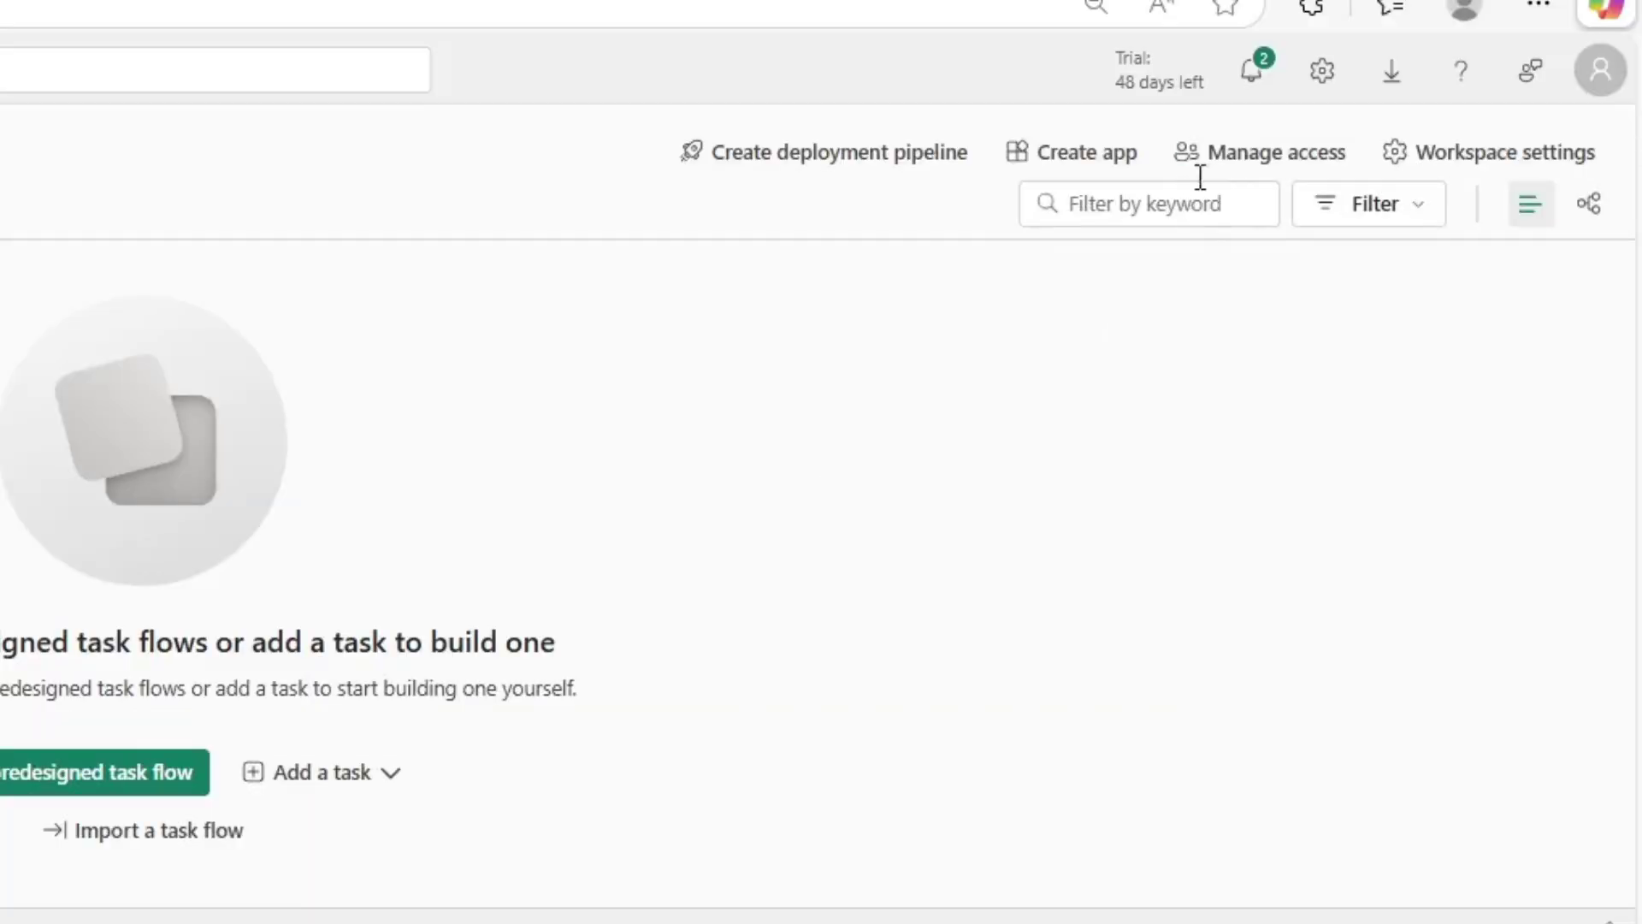
click(1230, 163)
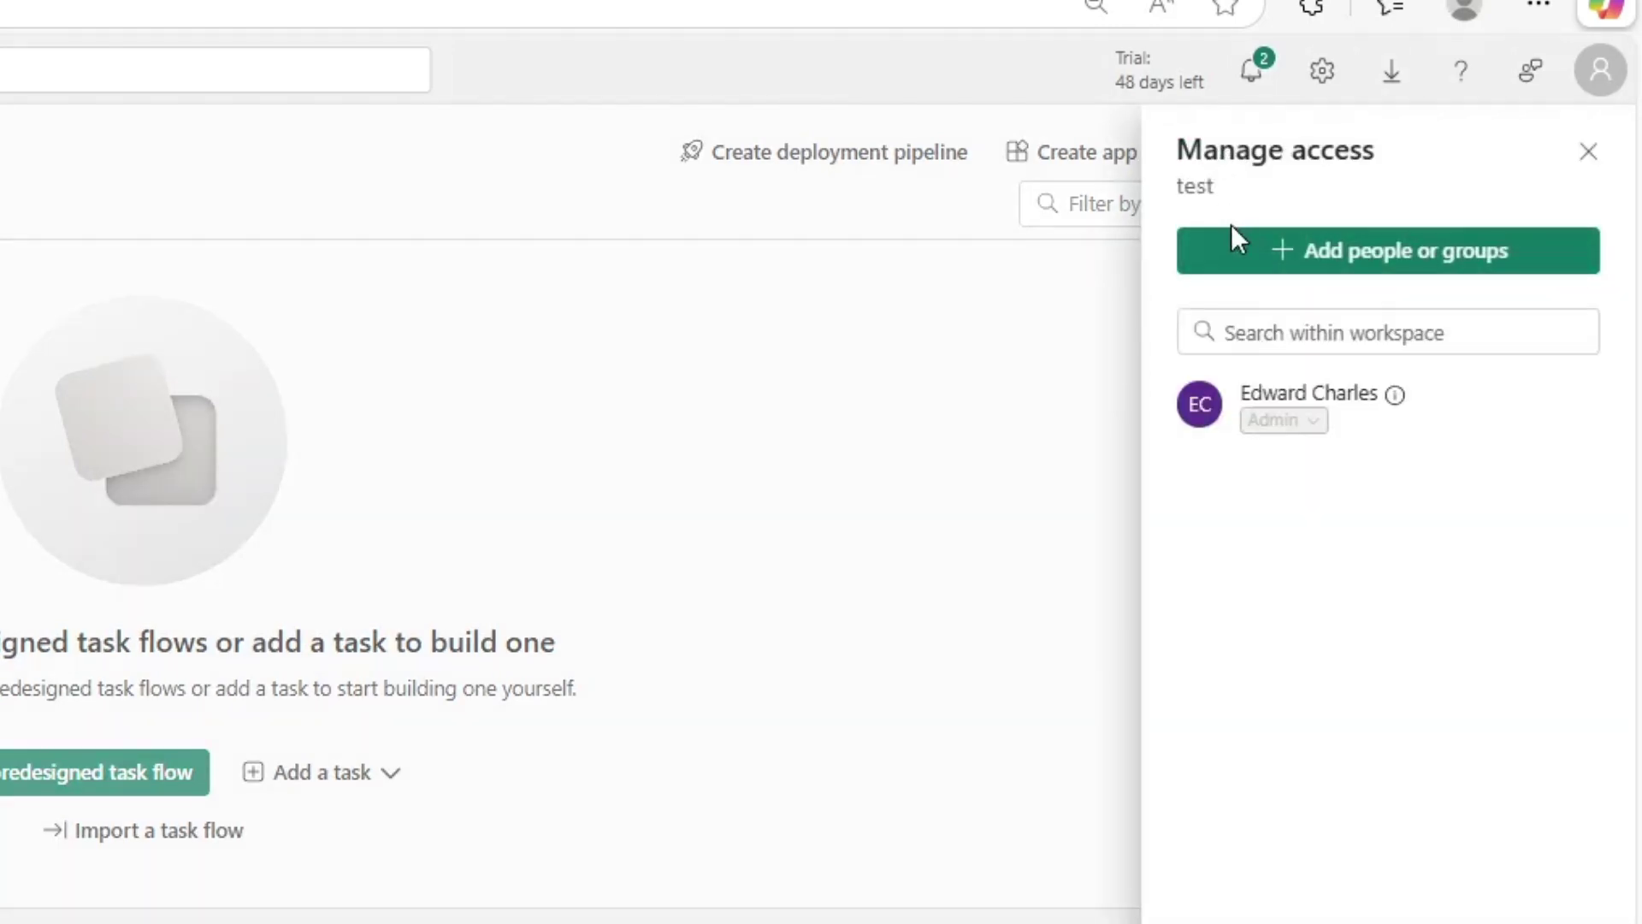
Add the pbi_sm_refresh group to the test workspace with the Admin role
click(1295, 261)
click(1242, 385)
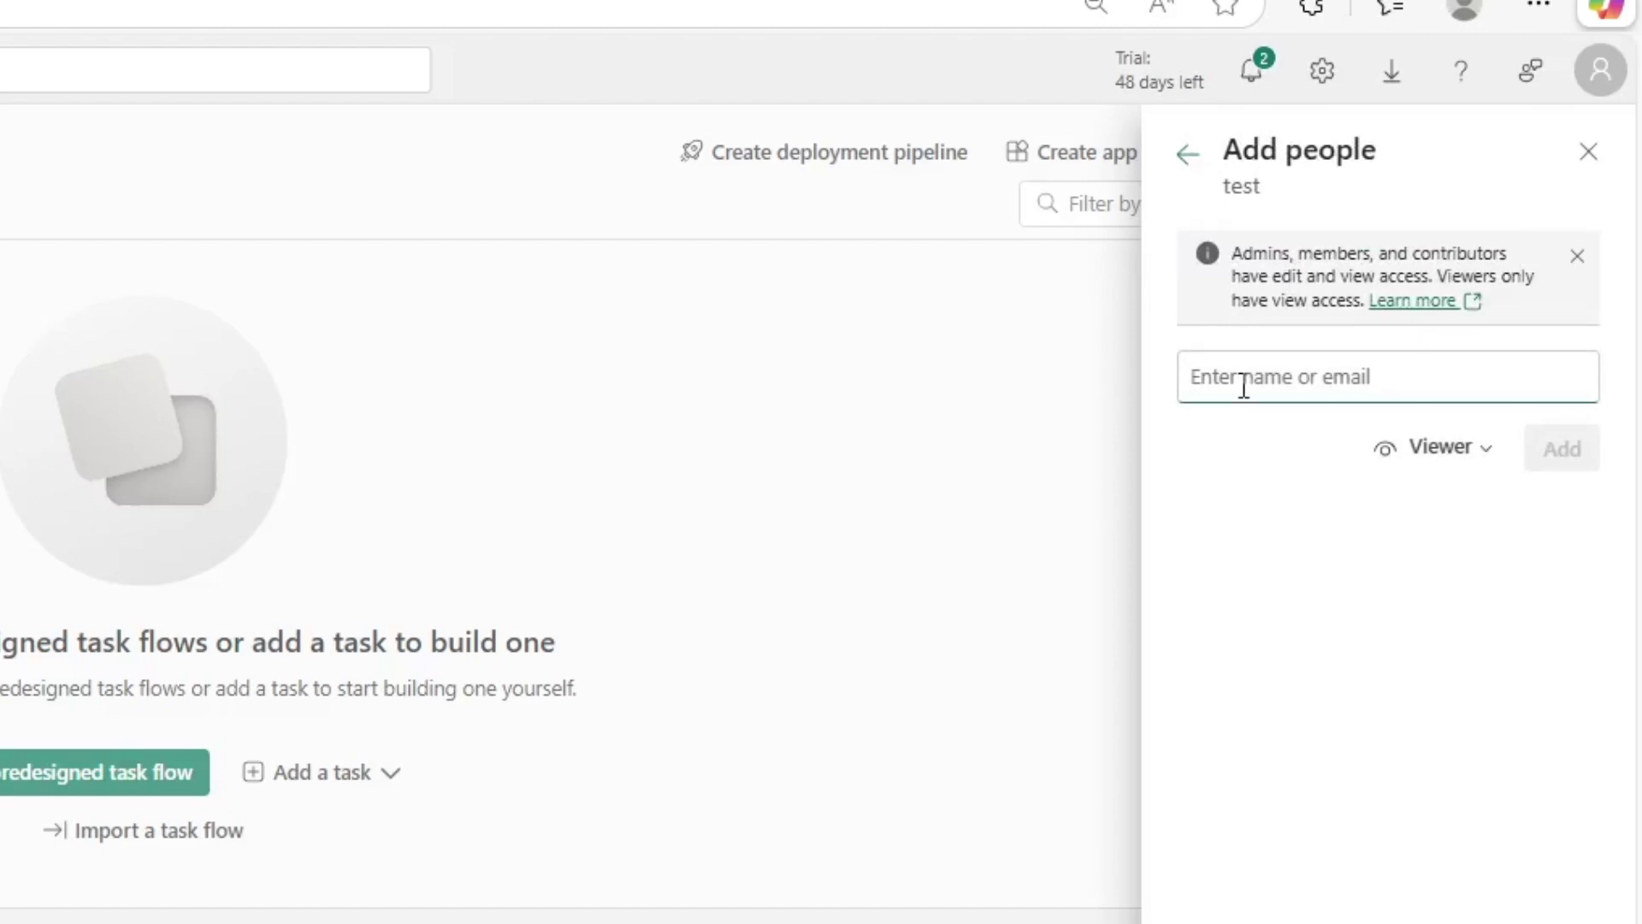
text(pbi_sm)
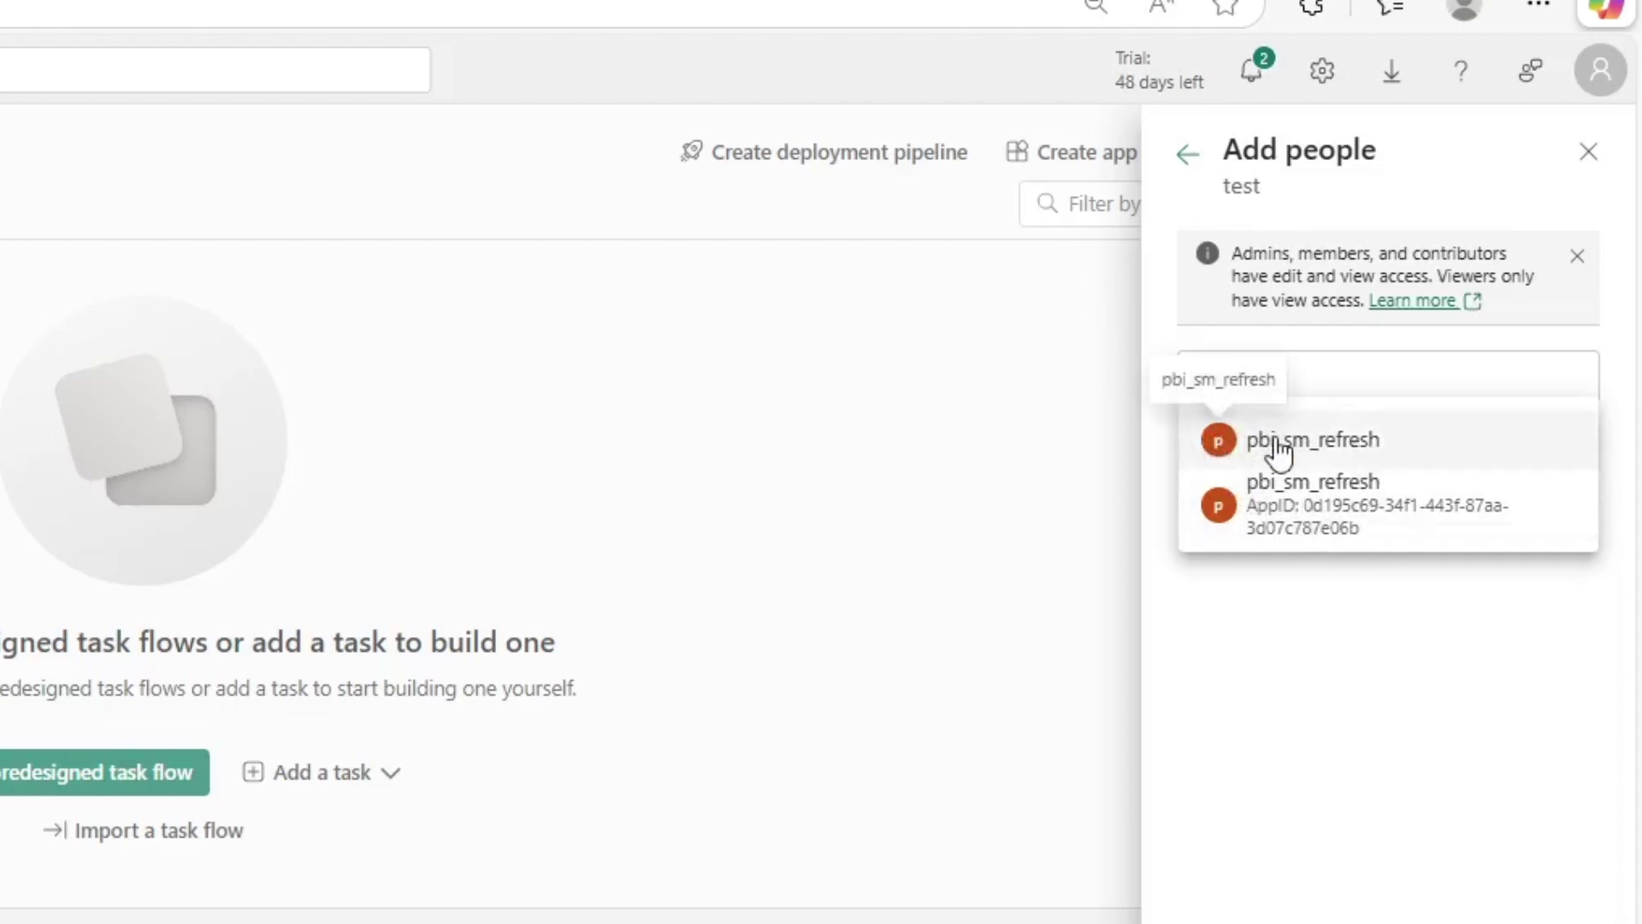
click(1363, 438)
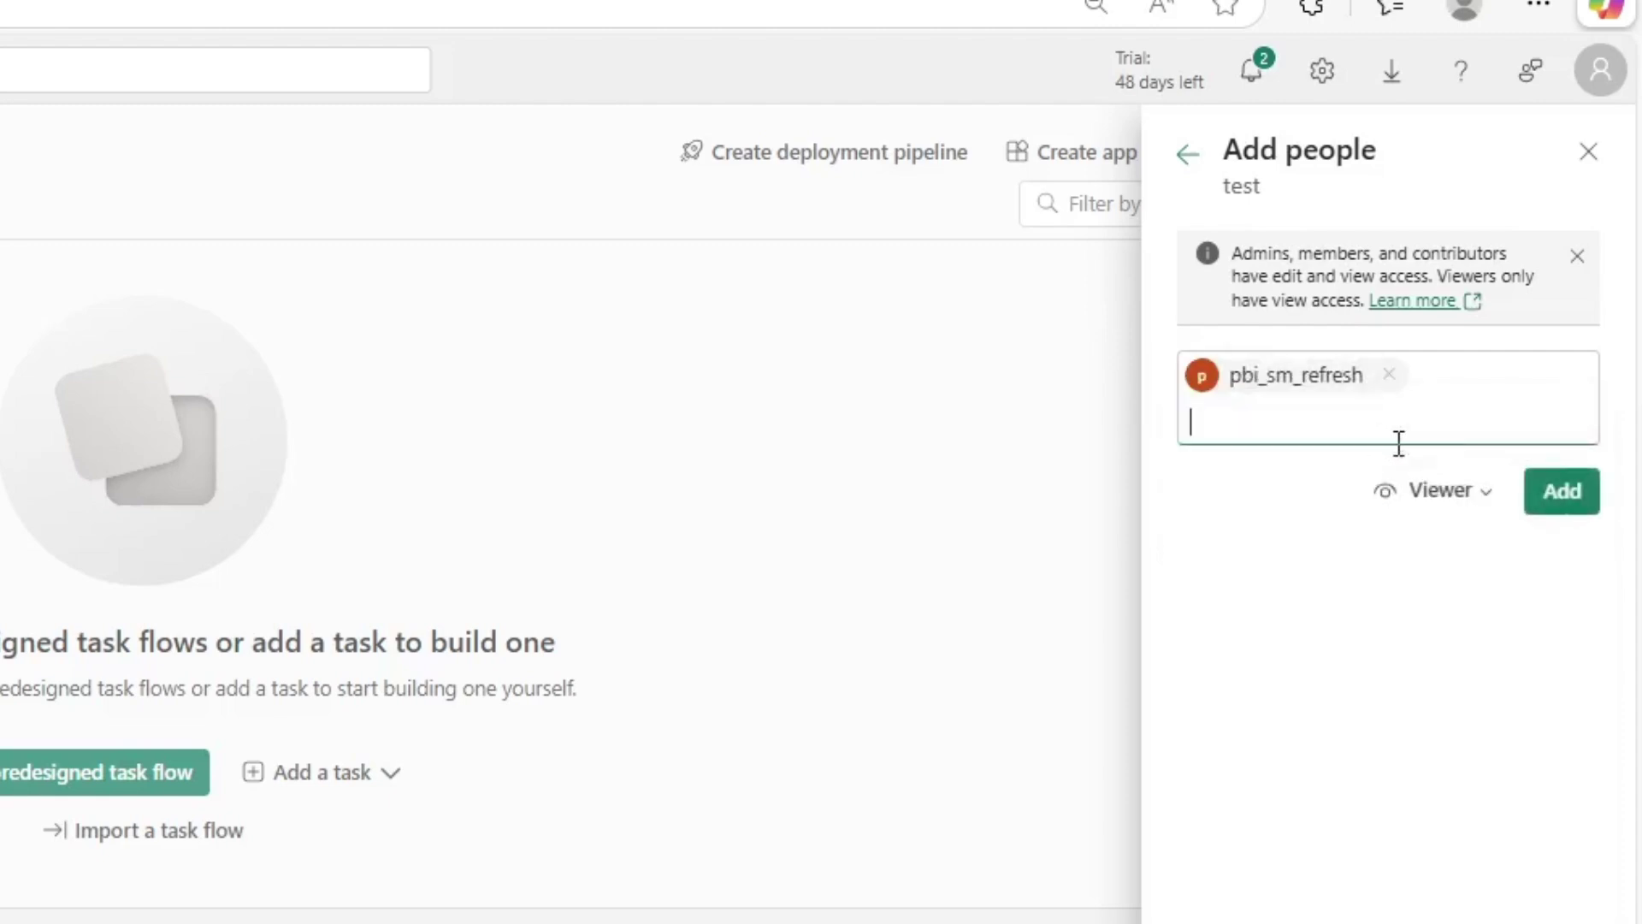
click(1437, 503)
click(1448, 558)
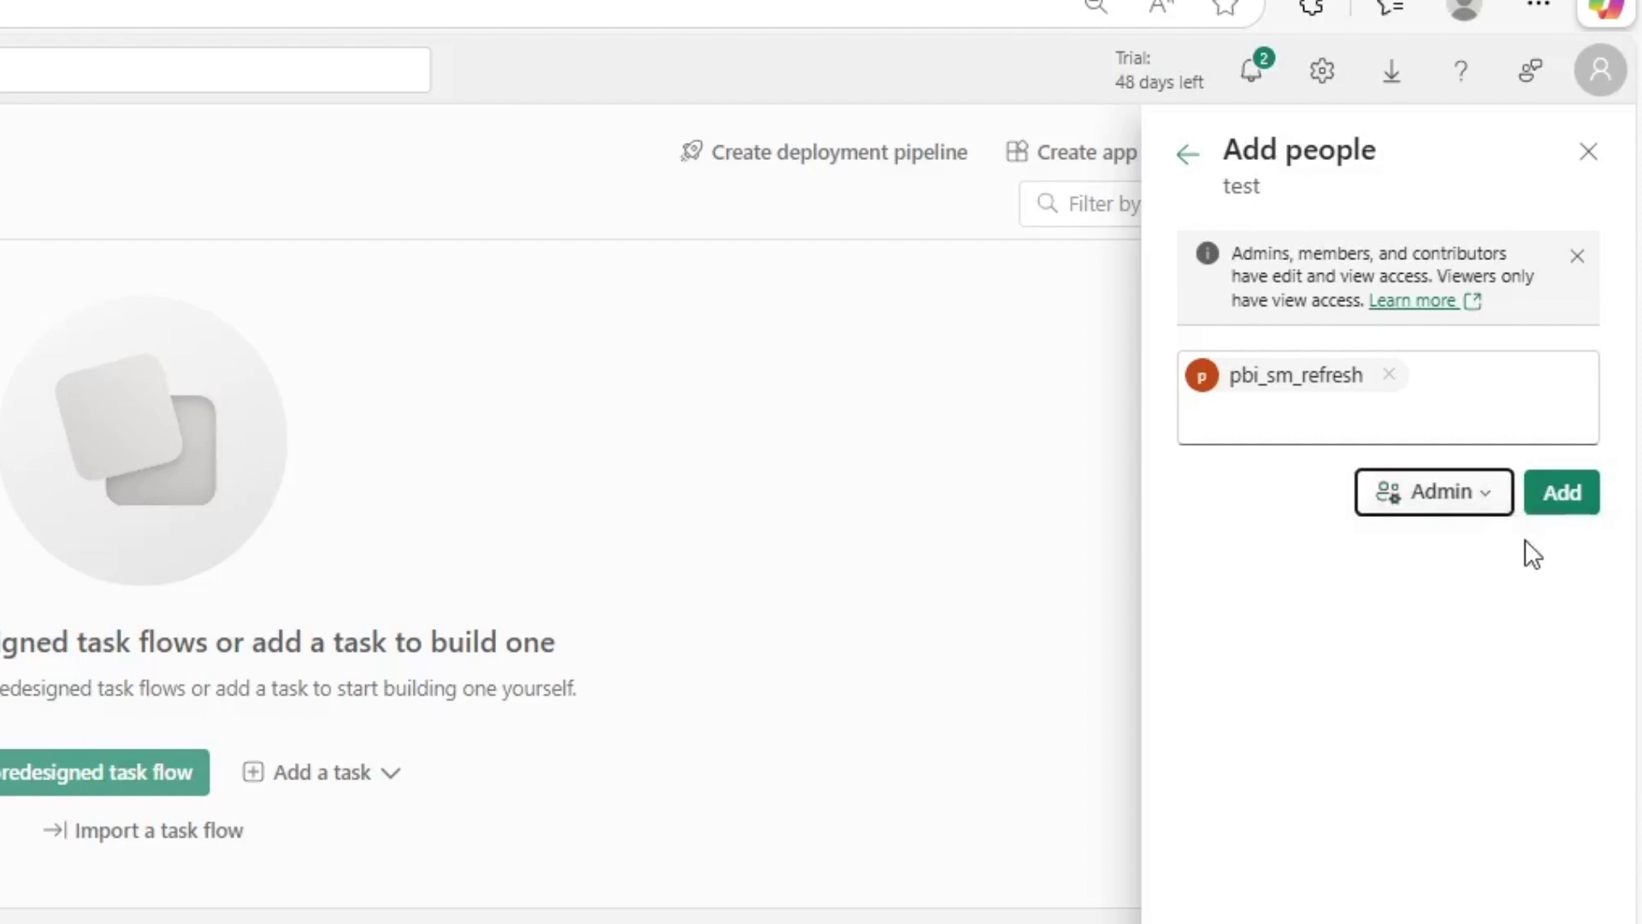
click(1582, 494)
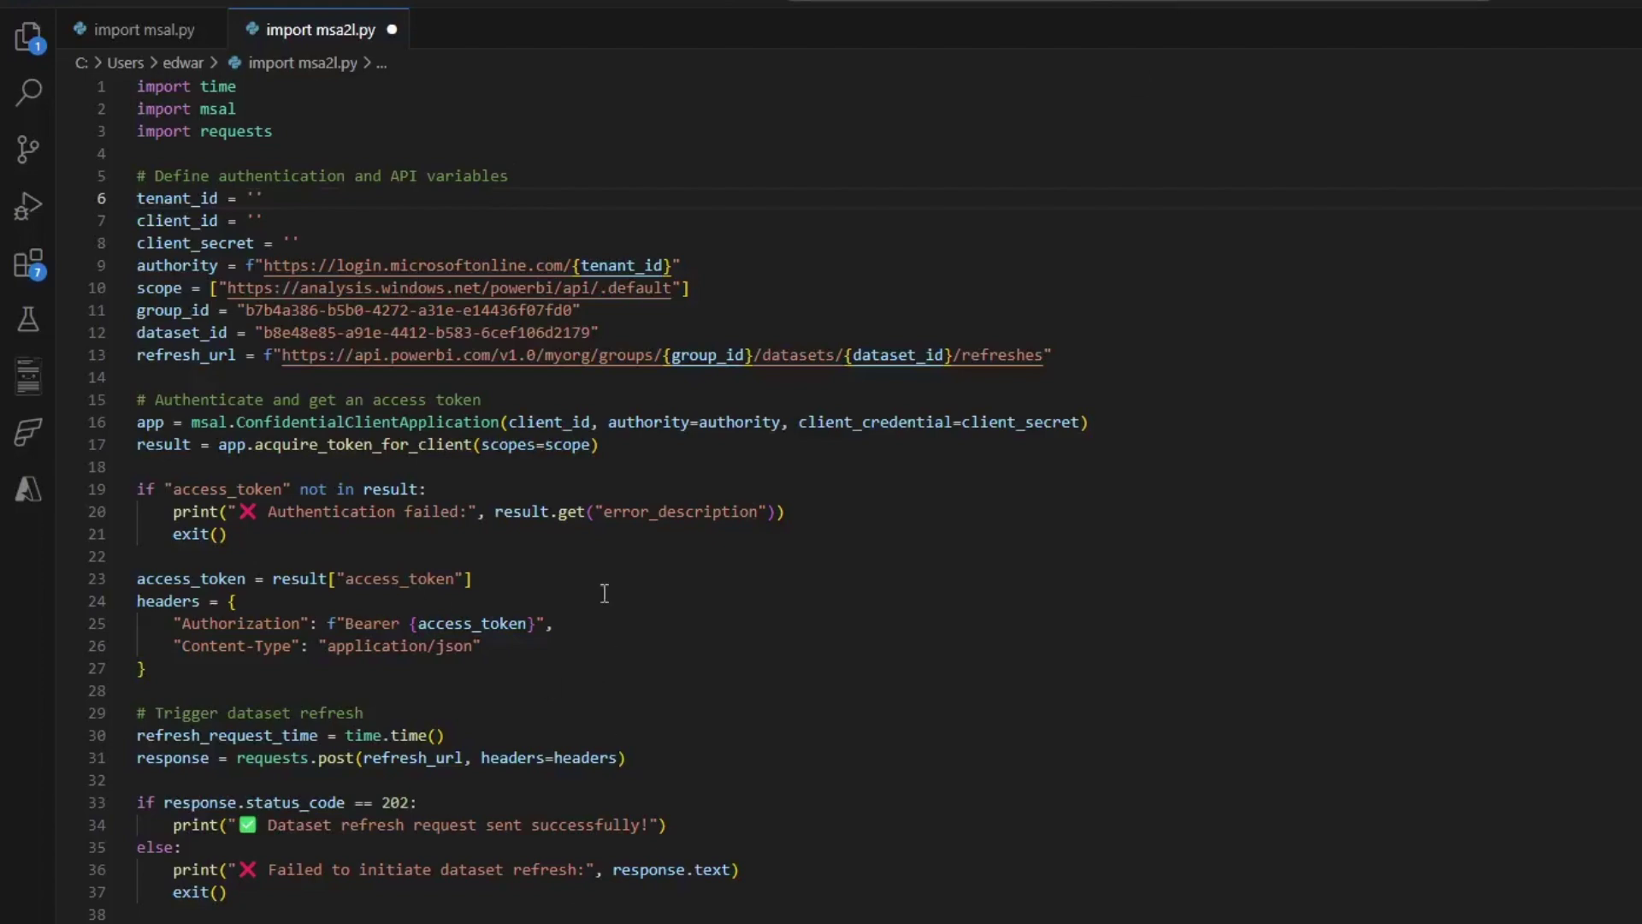
Highlight the empty tenant_id, client_id and client_secret variables in the Python script
scroll(590, 502, down, 4)
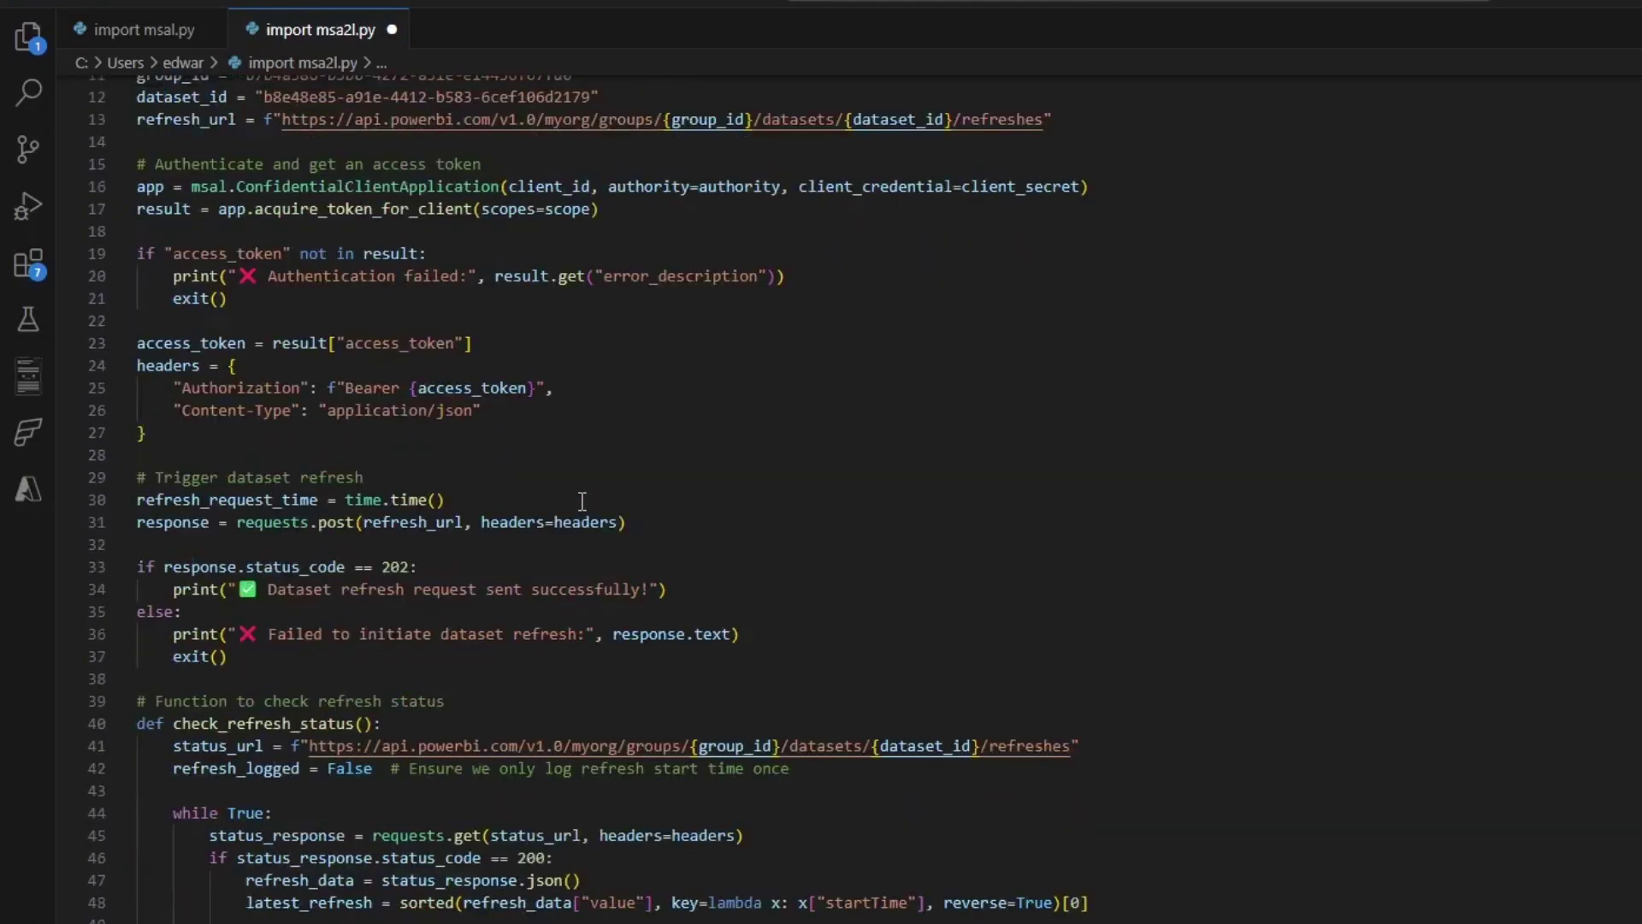
scroll(581, 502, down, 1)
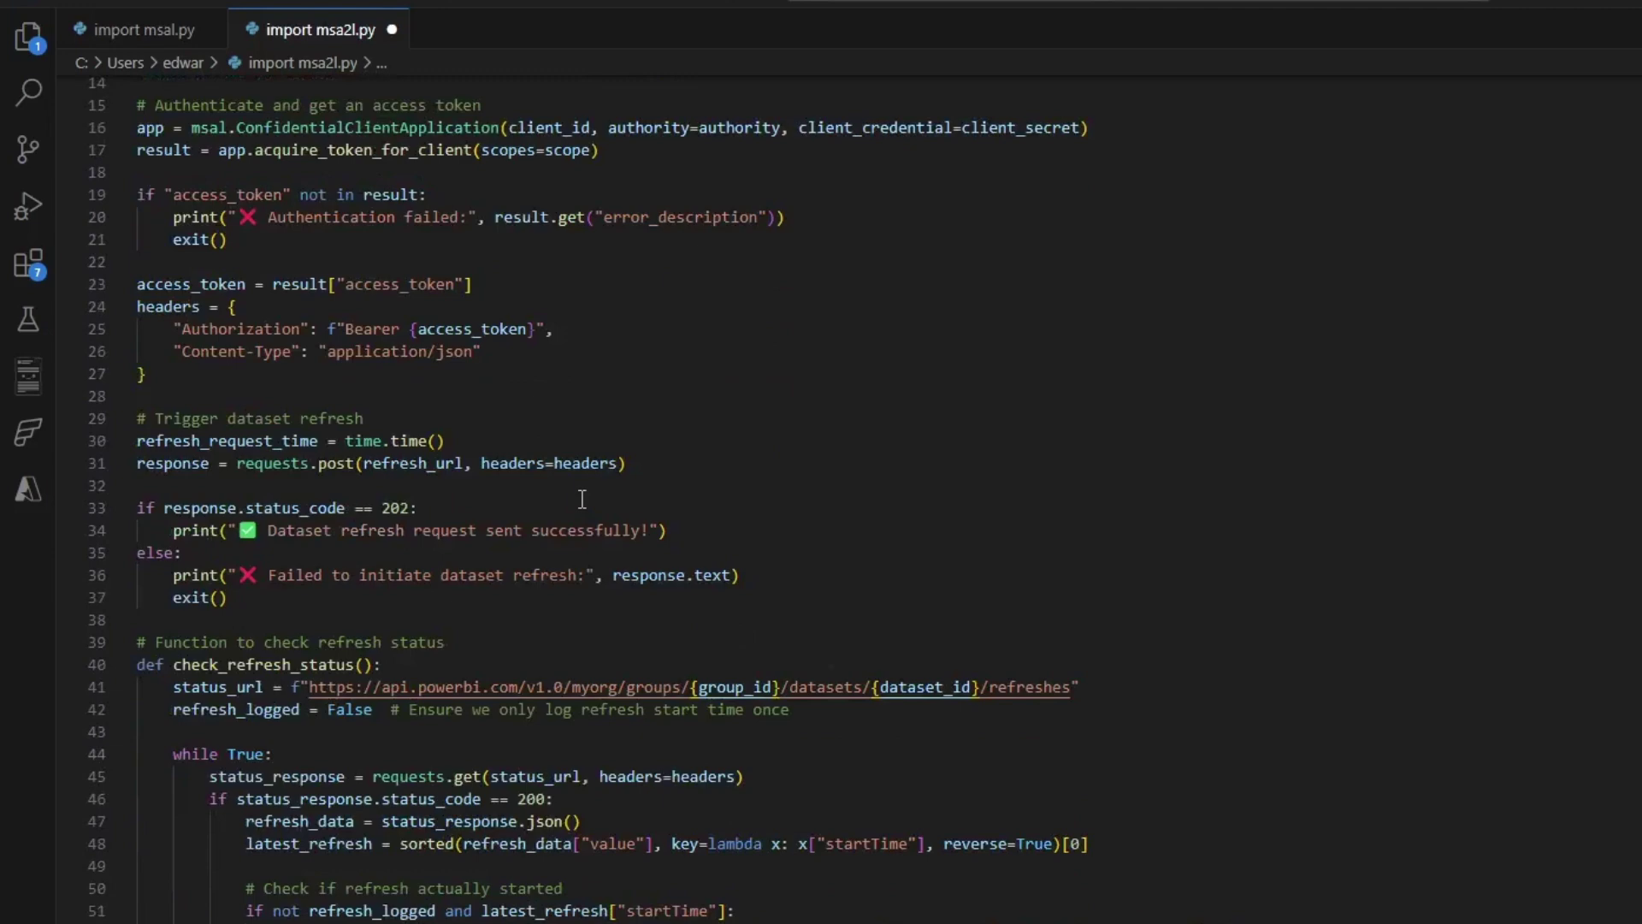
scroll(581, 499, down, 1)
scroll(583, 492, up, 6)
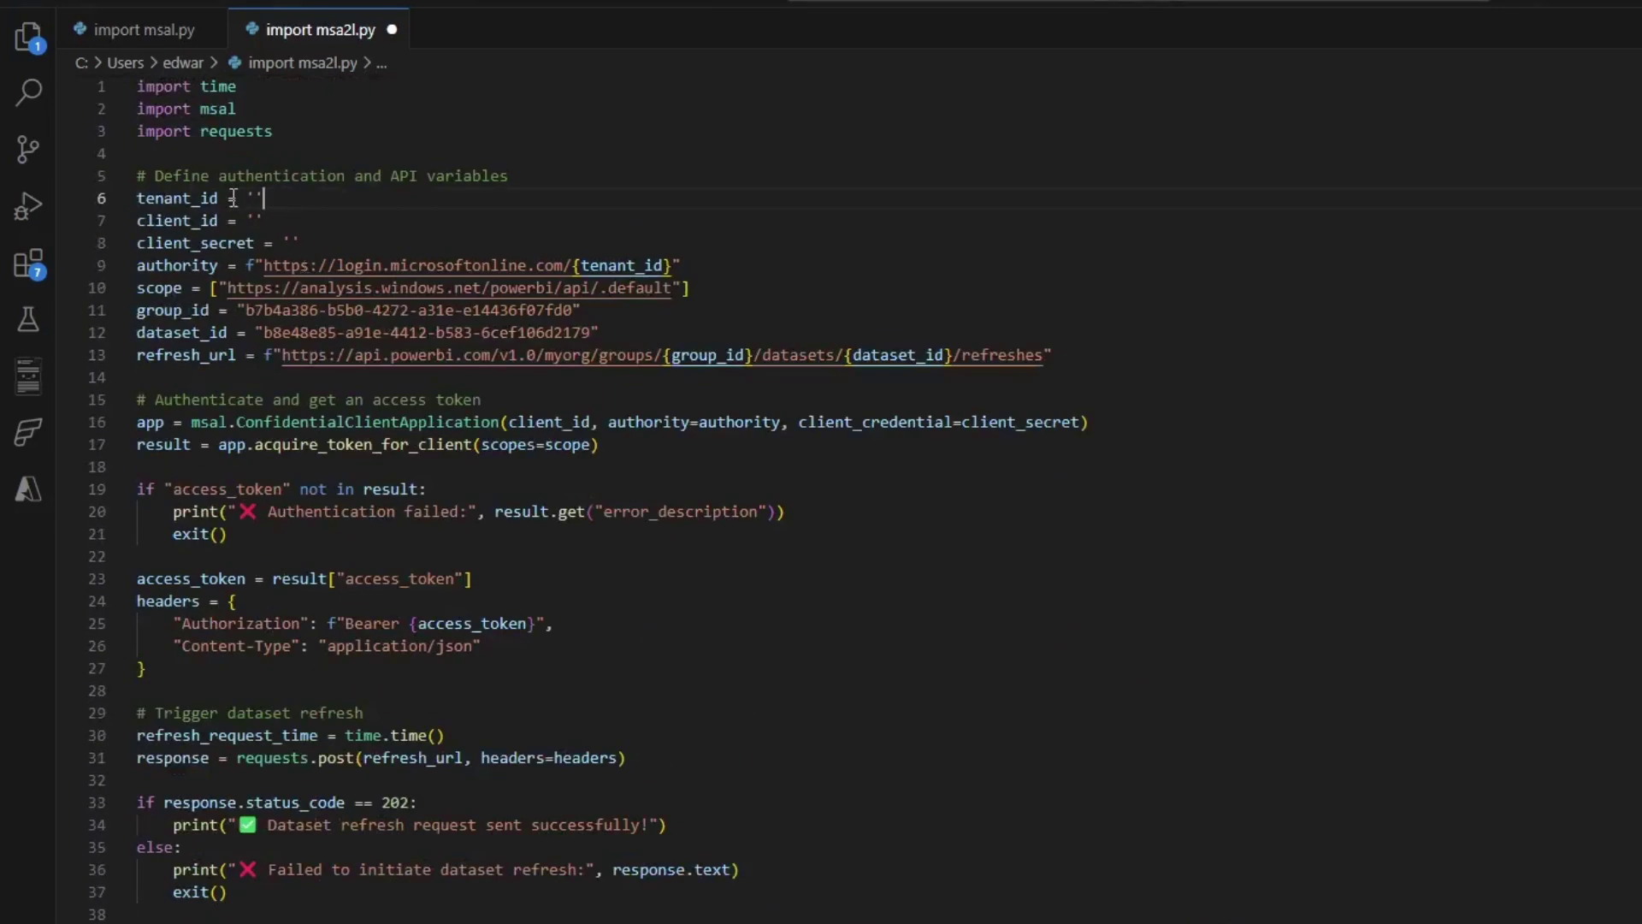
drag(229, 198, 122, 198)
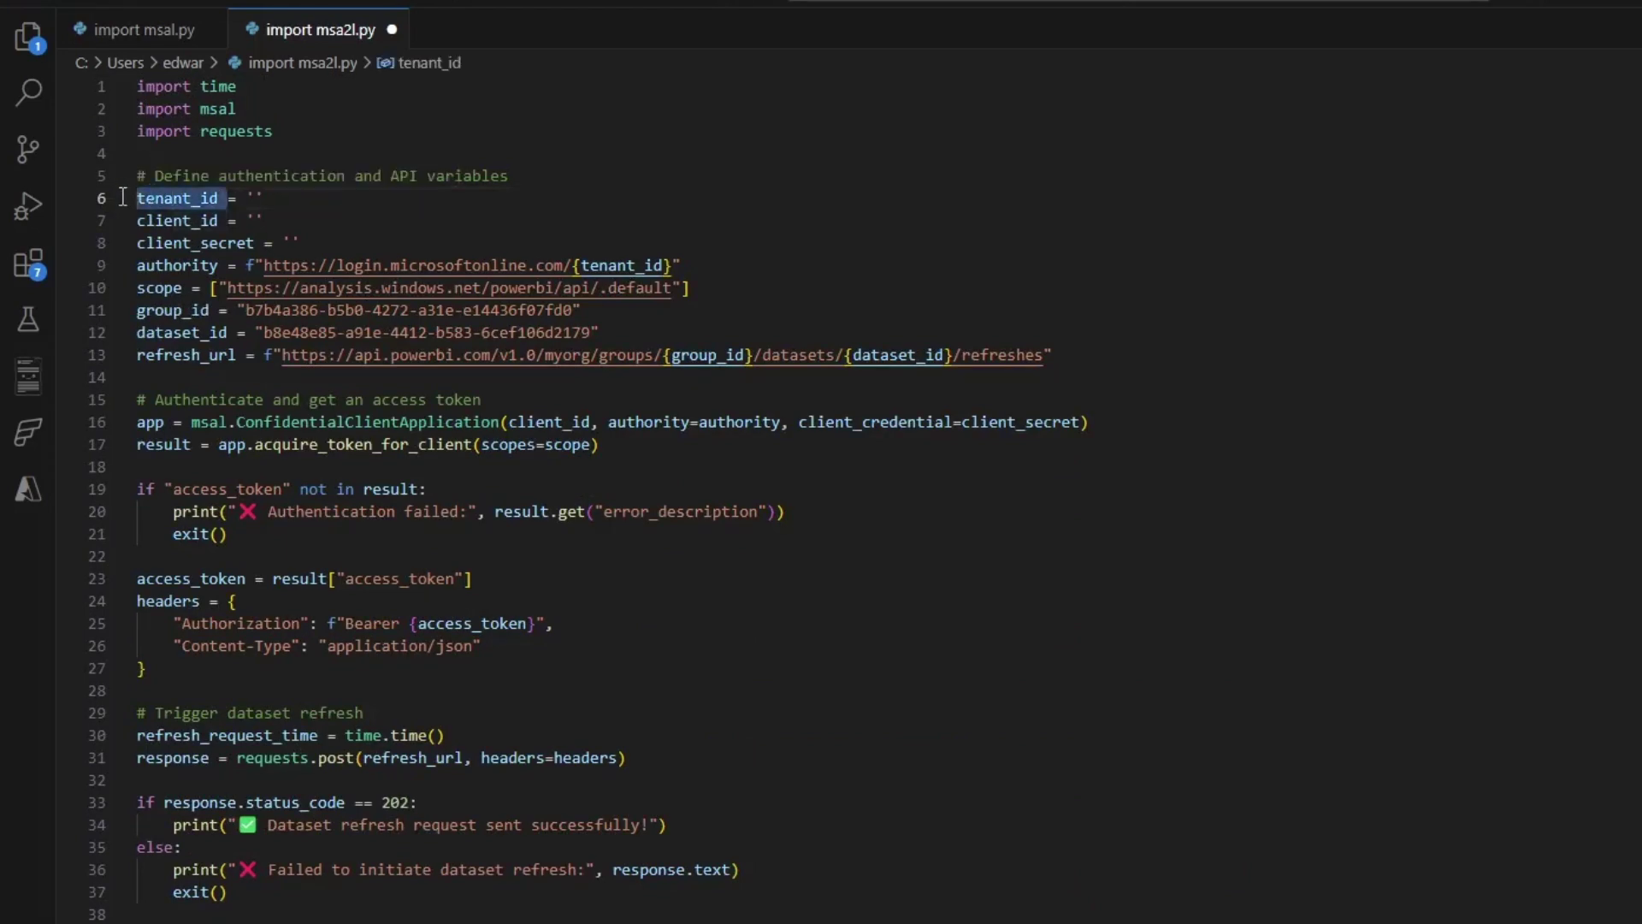
drag(225, 220, 137, 221)
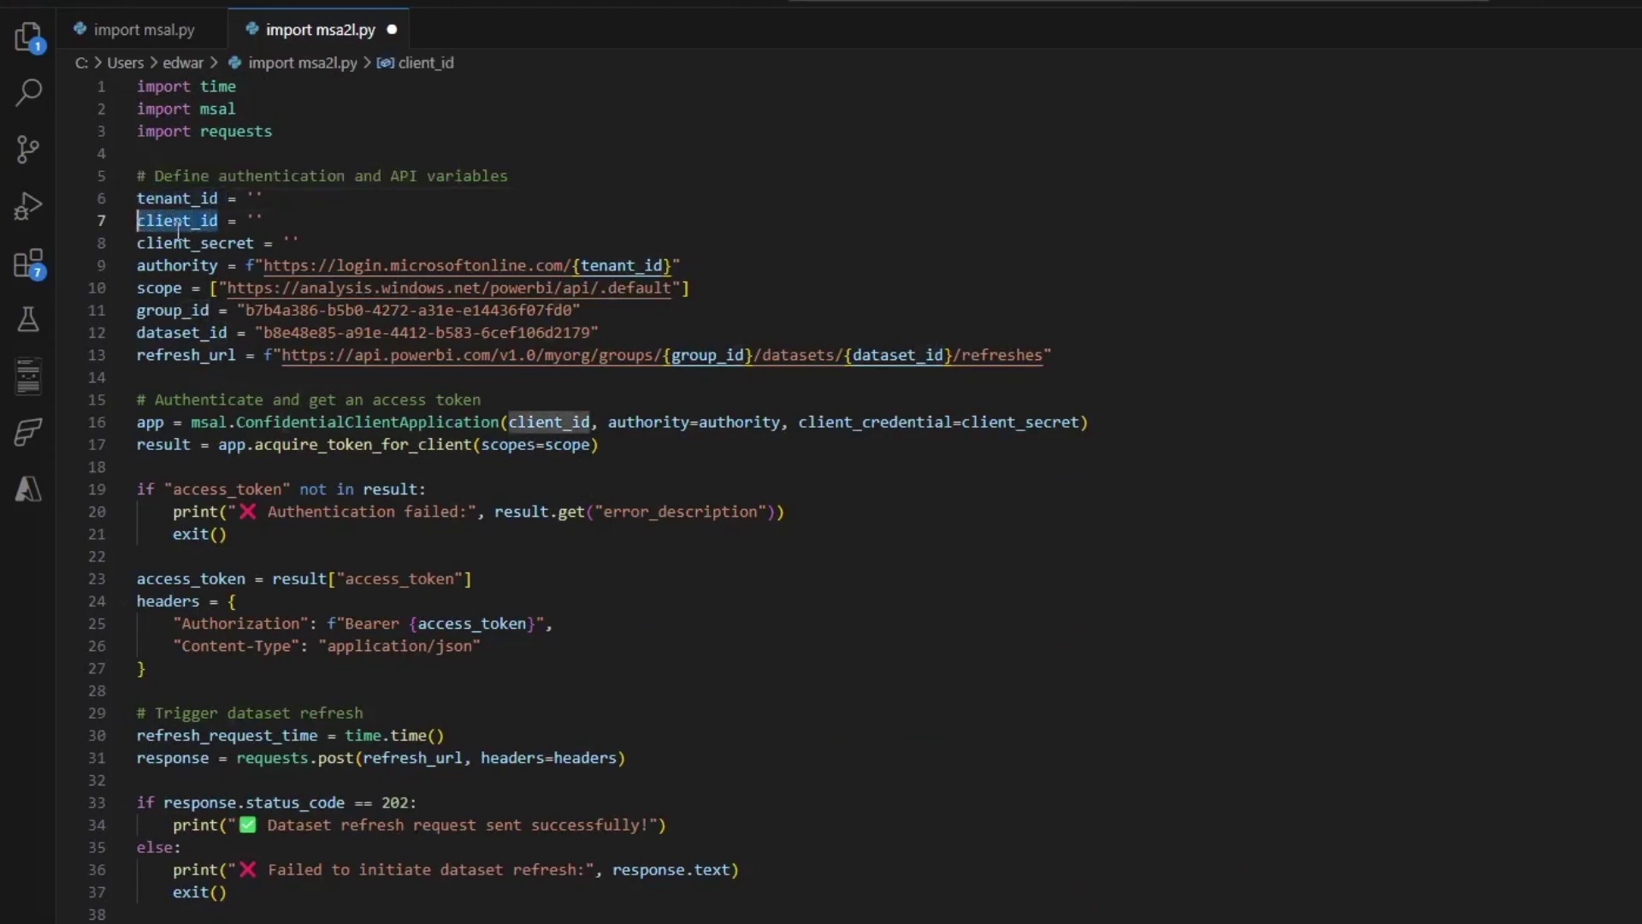
drag(263, 245, 140, 242)
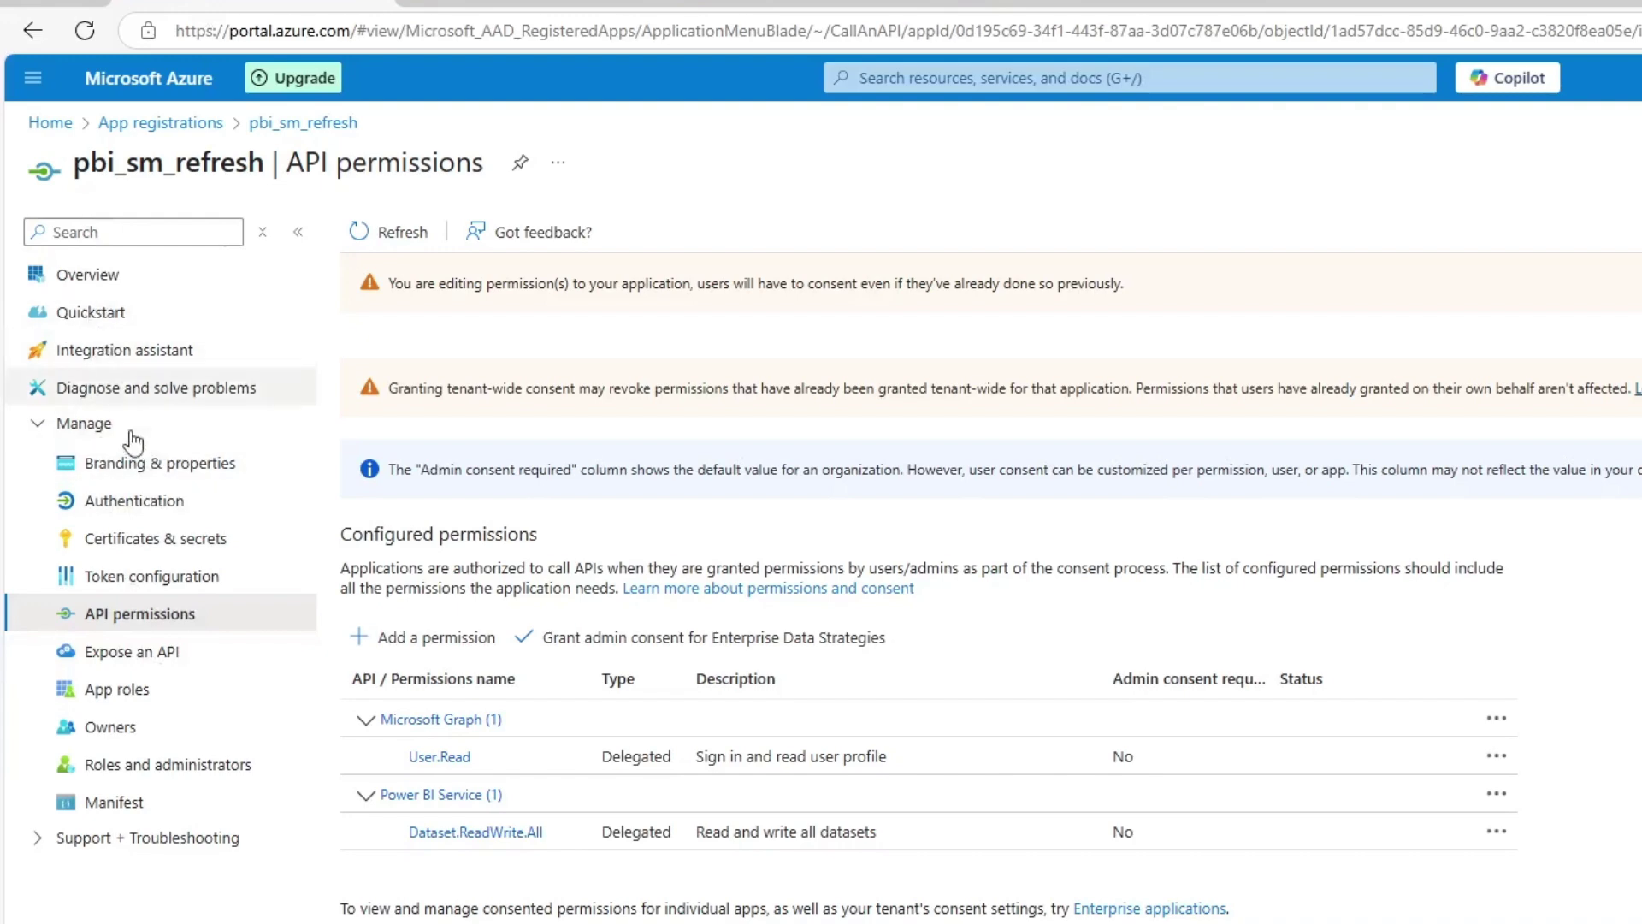
Copy the client ID and tenant ID from the app's Overview into client_id and tenant_id
click(147, 470)
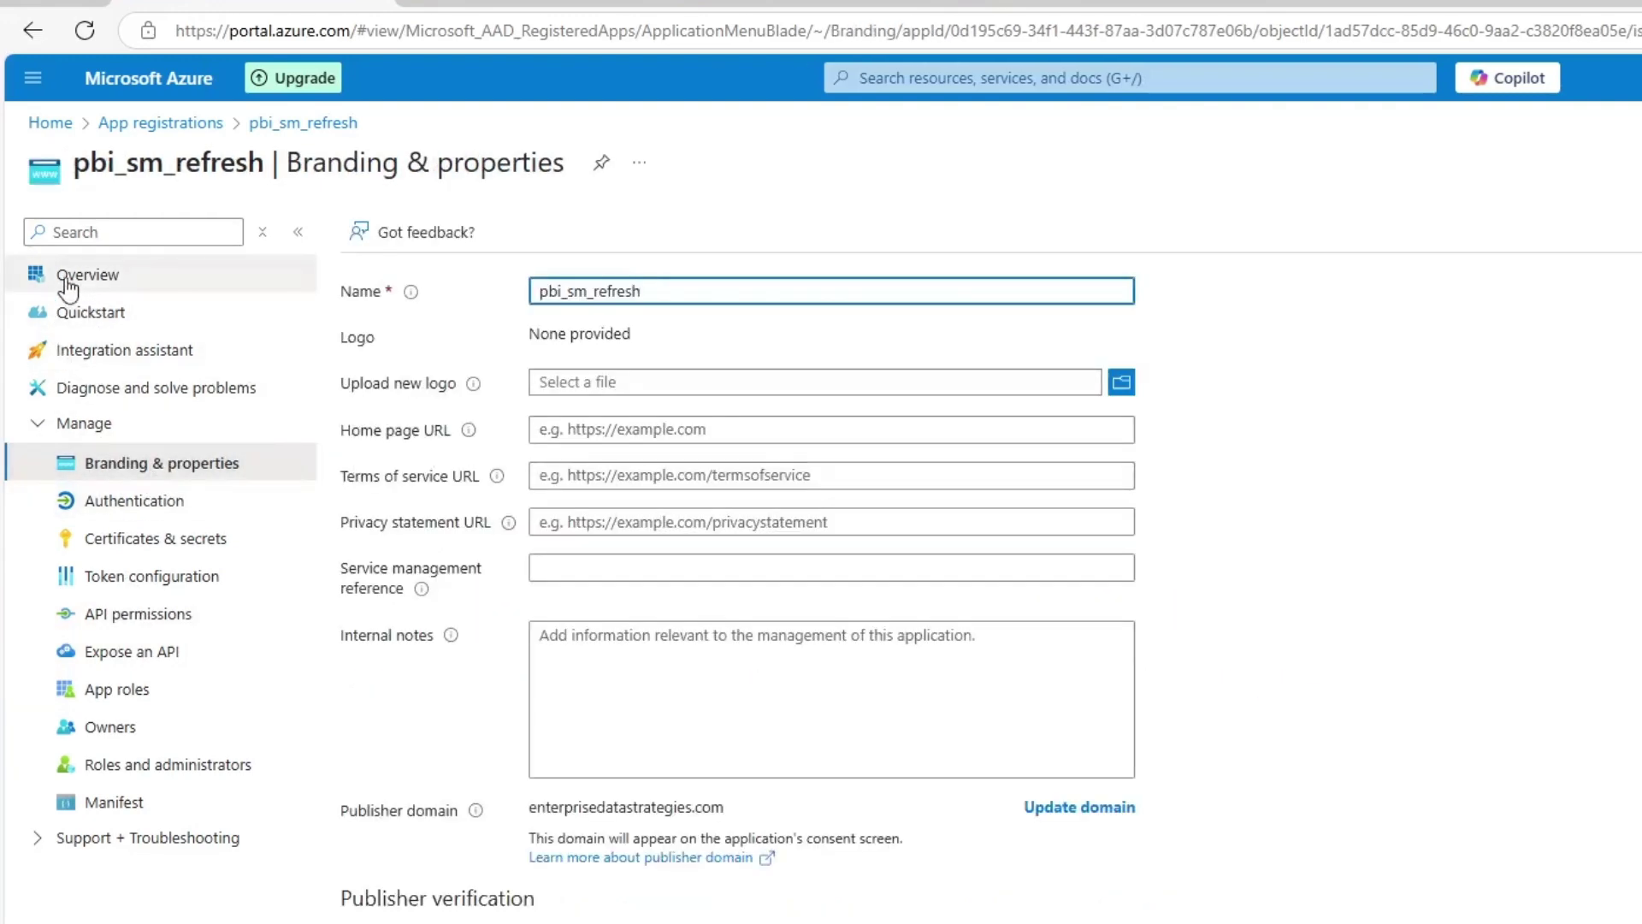
click(96, 277)
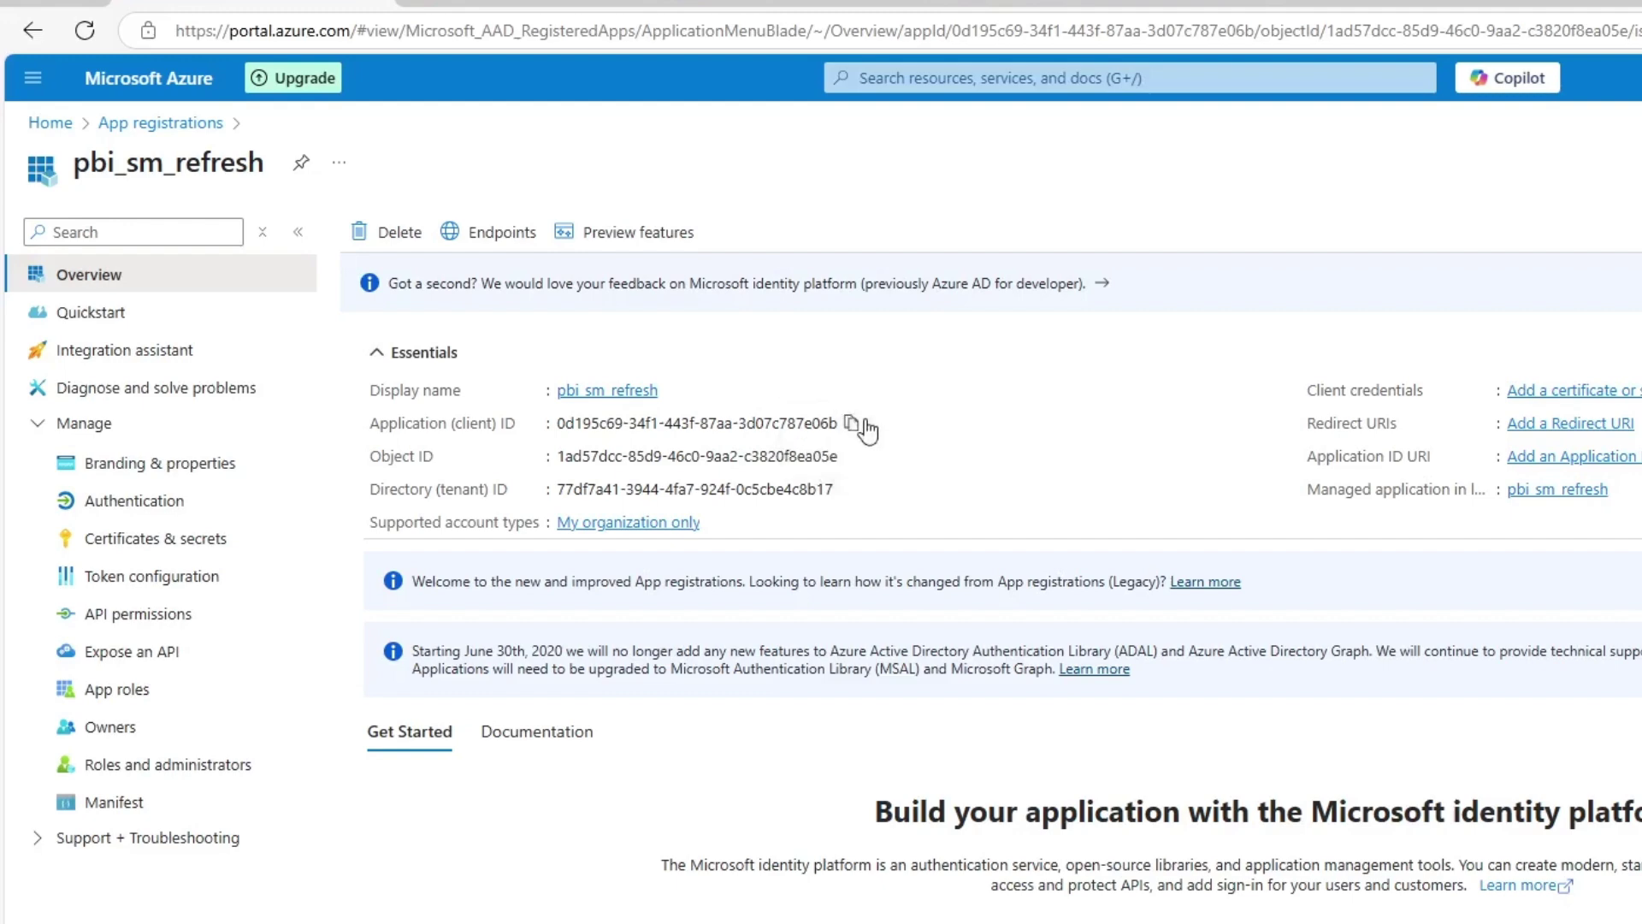
click(852, 423)
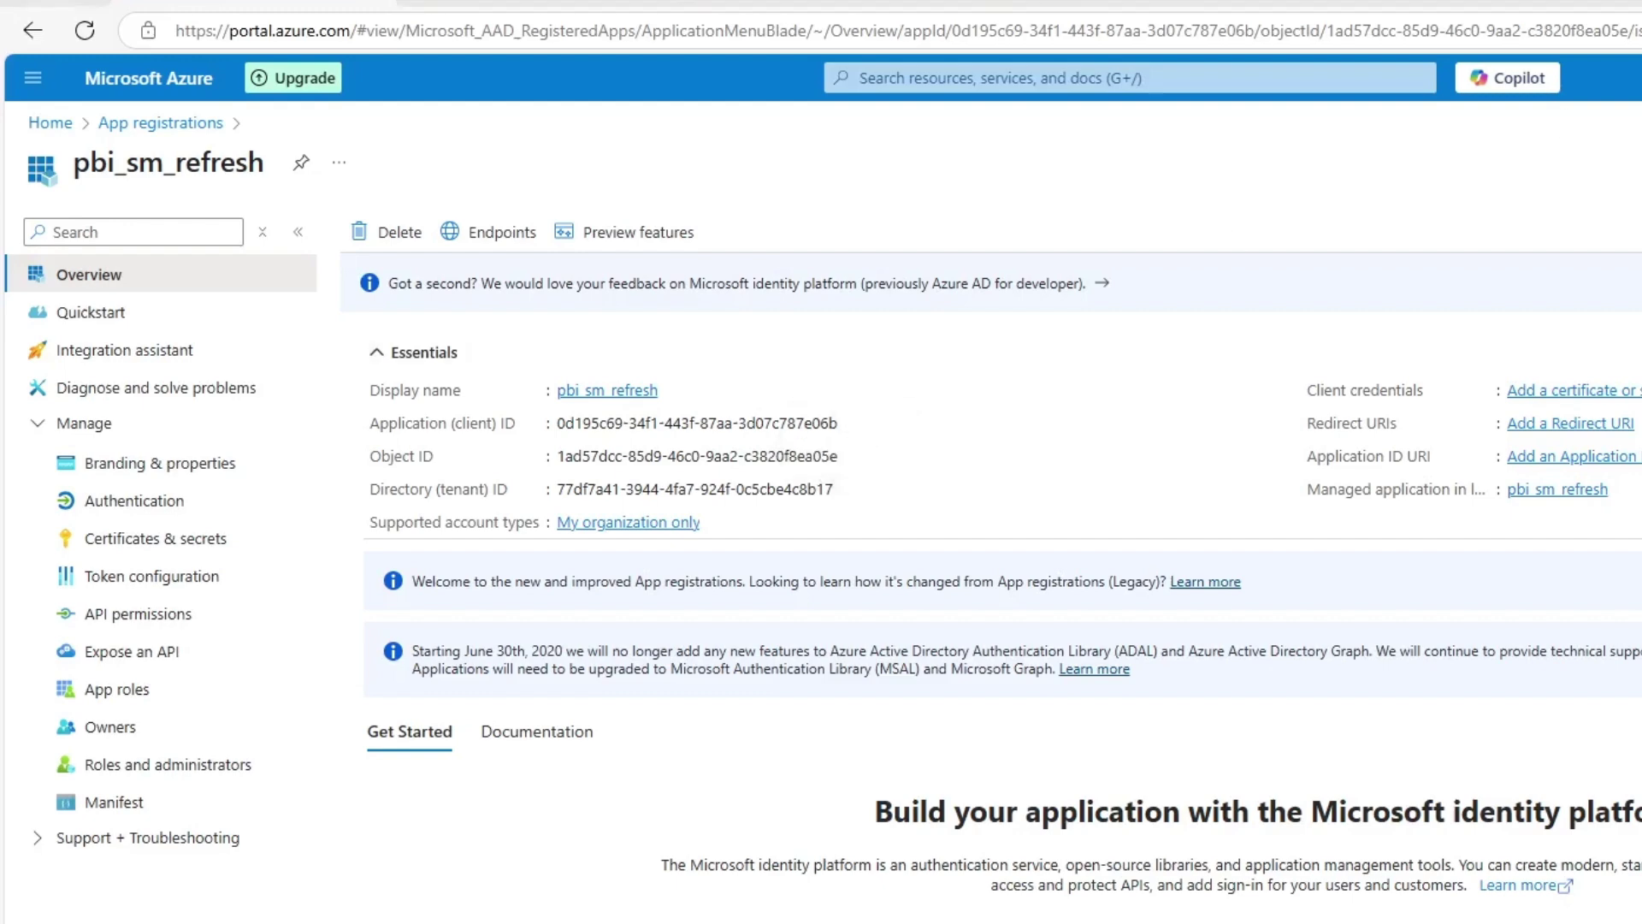
click(1608, 12)
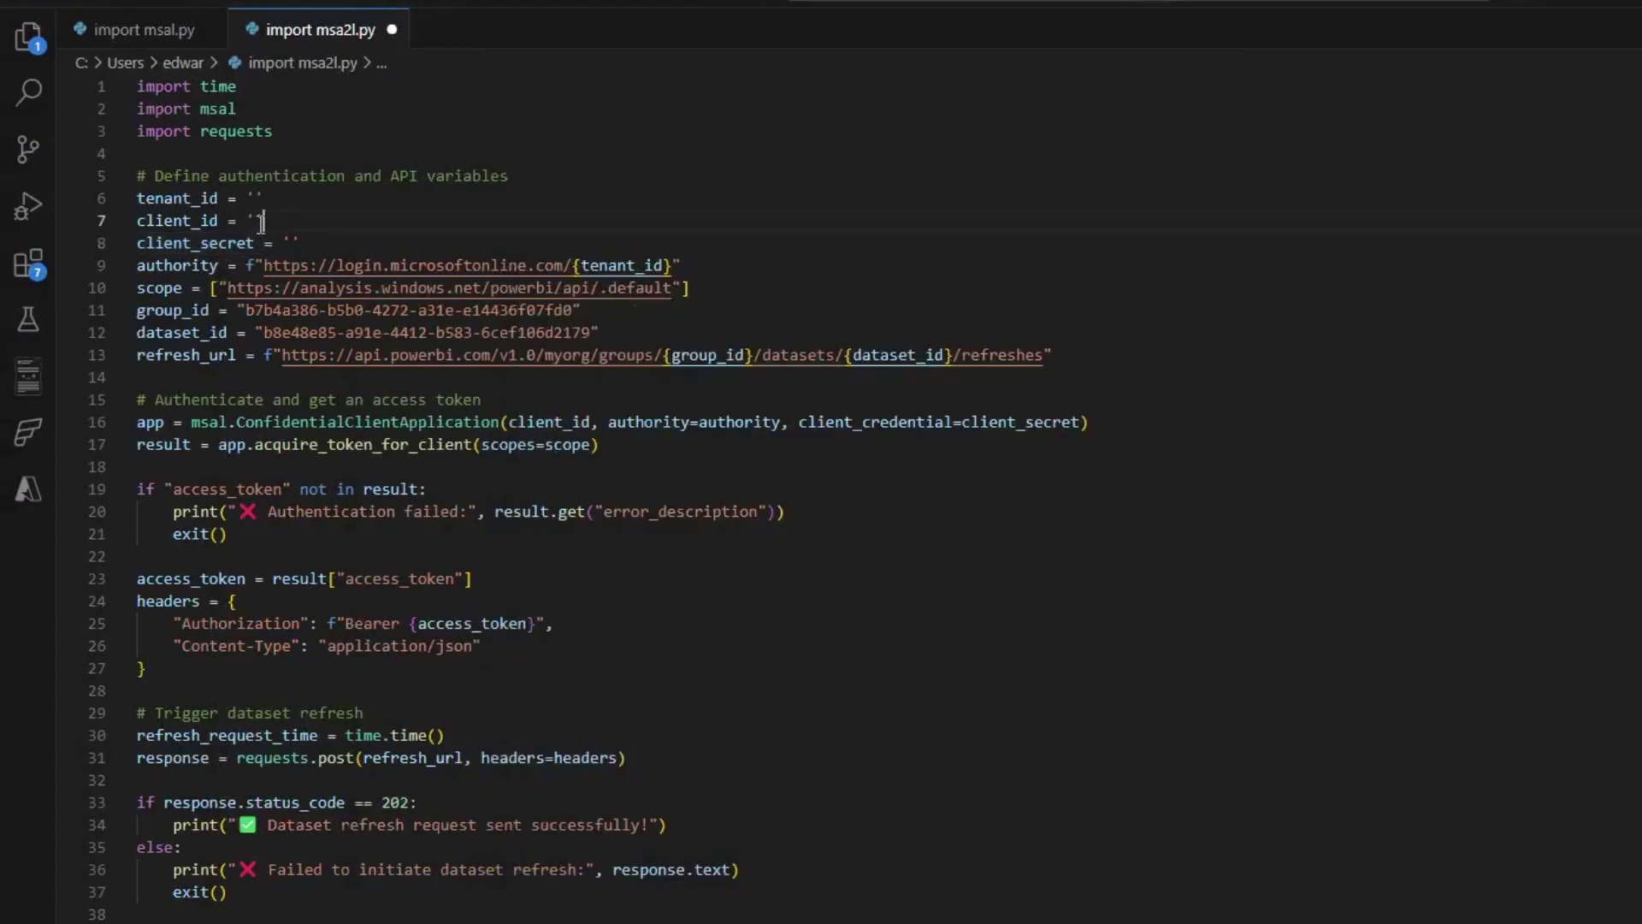
click(256, 221)
key(ctrl+v)
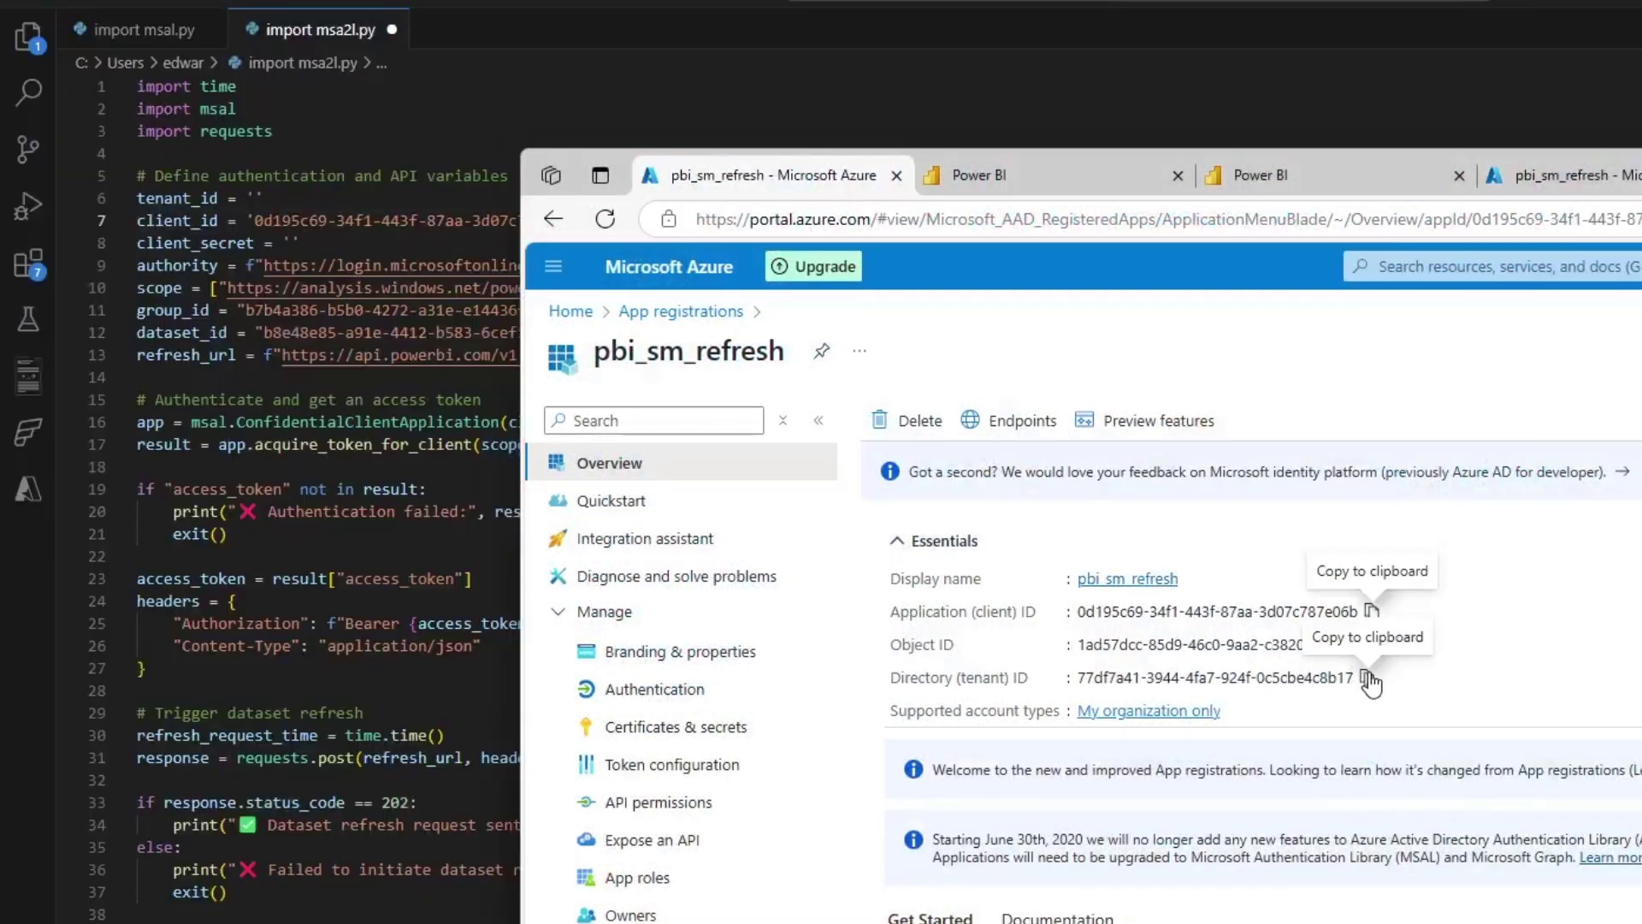
click(1369, 679)
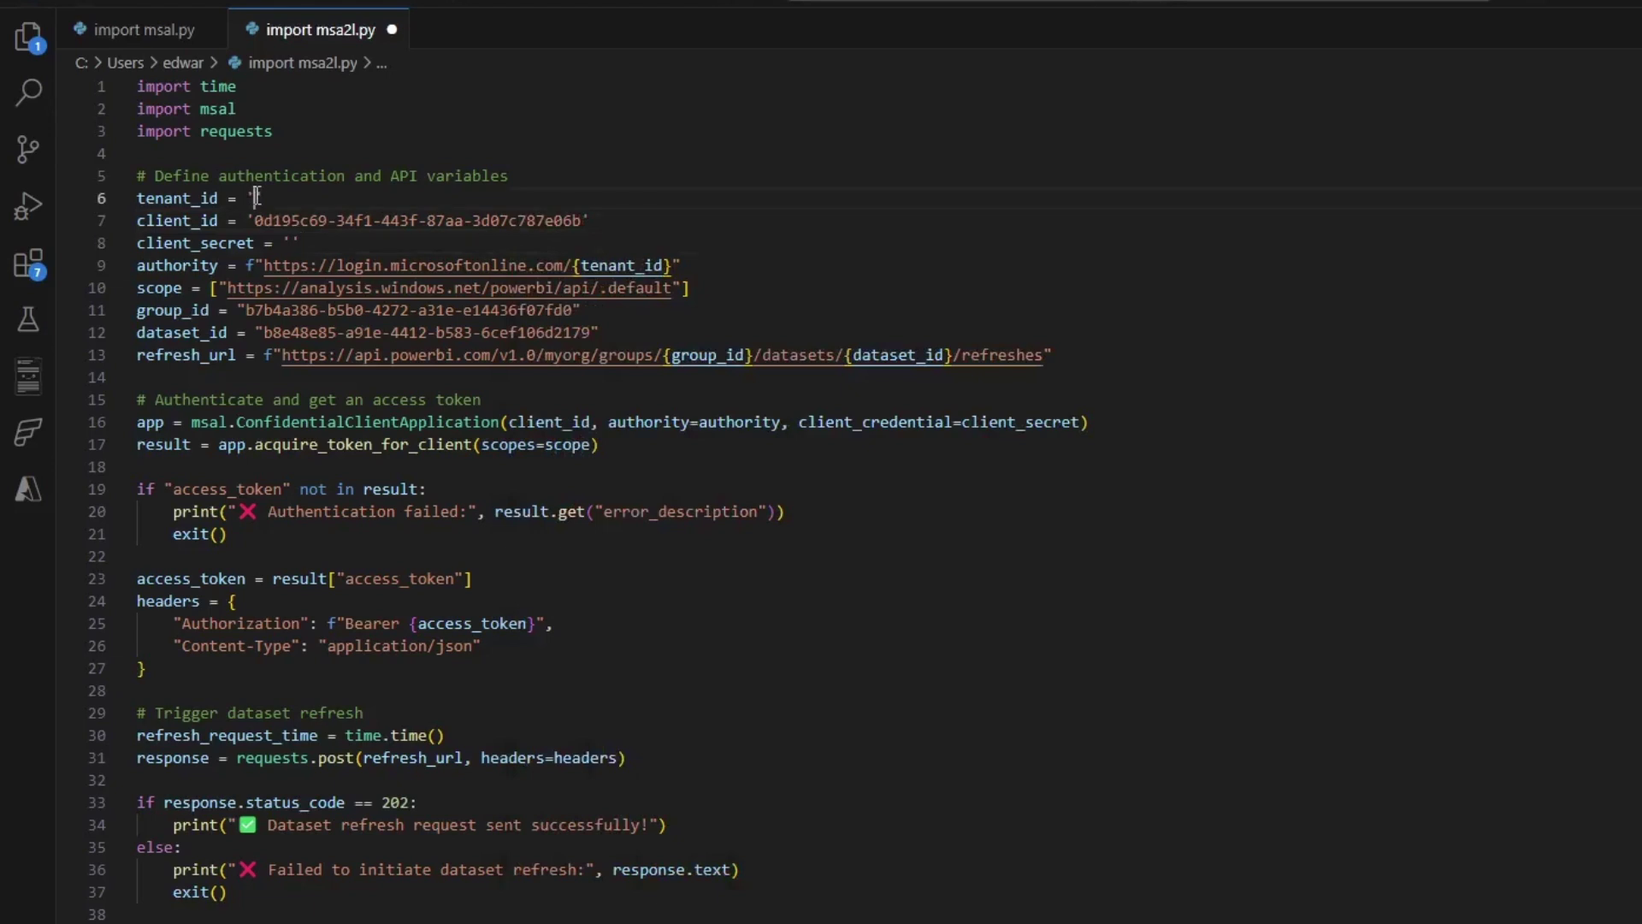
key(ctrl+v)
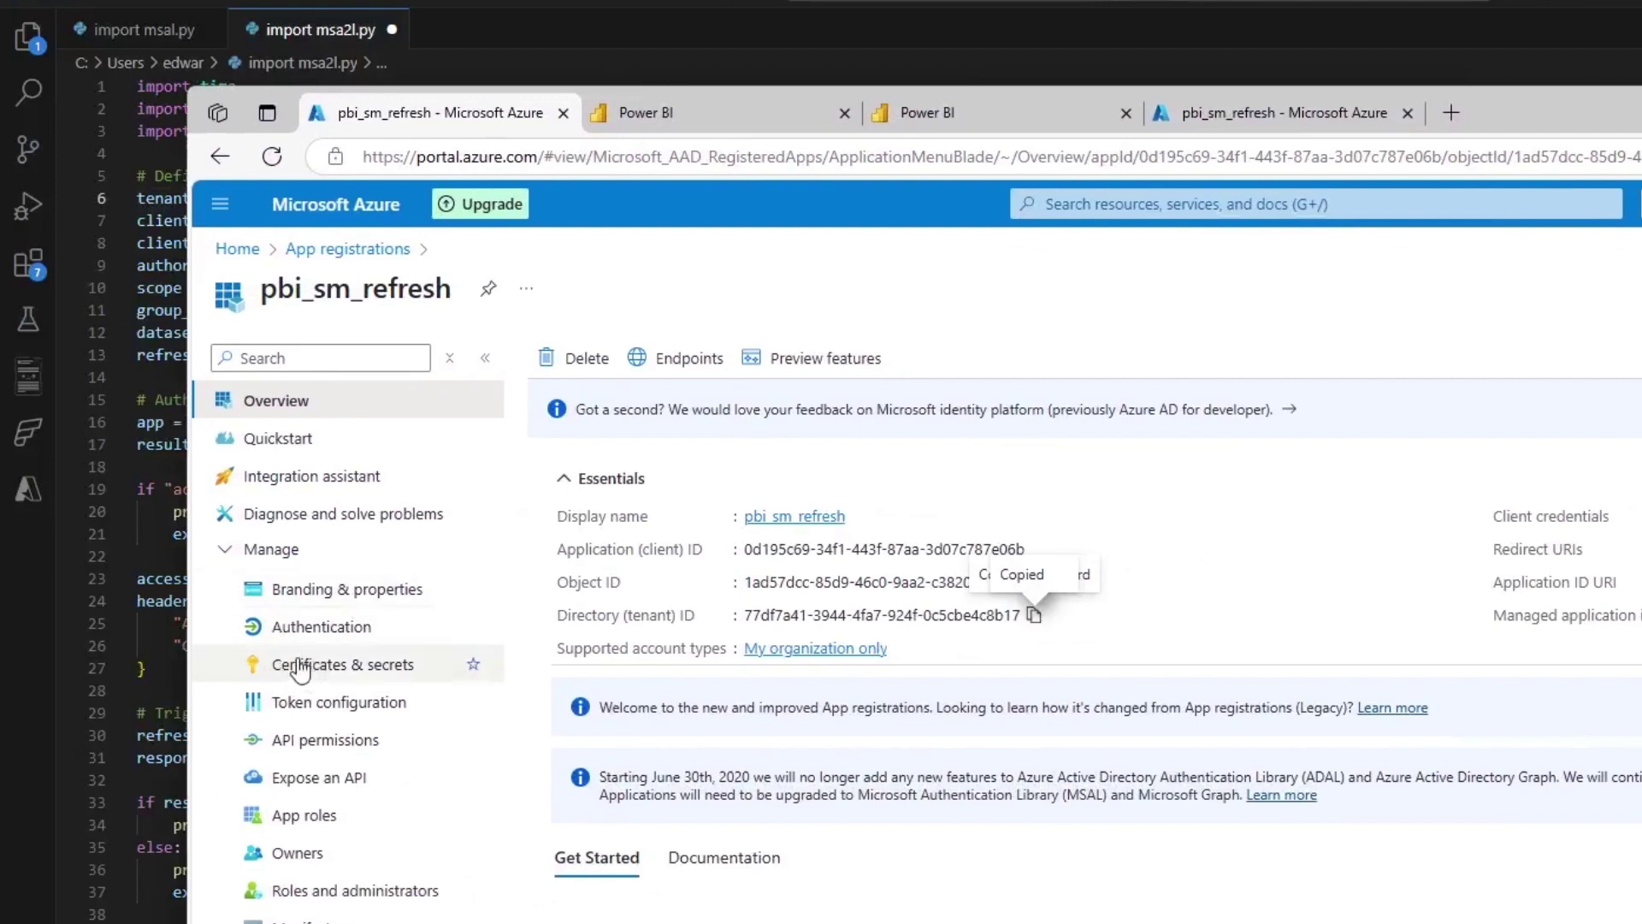
Start a new client secret with a custom expiry from May 10 to May 11, 2025
click(301, 665)
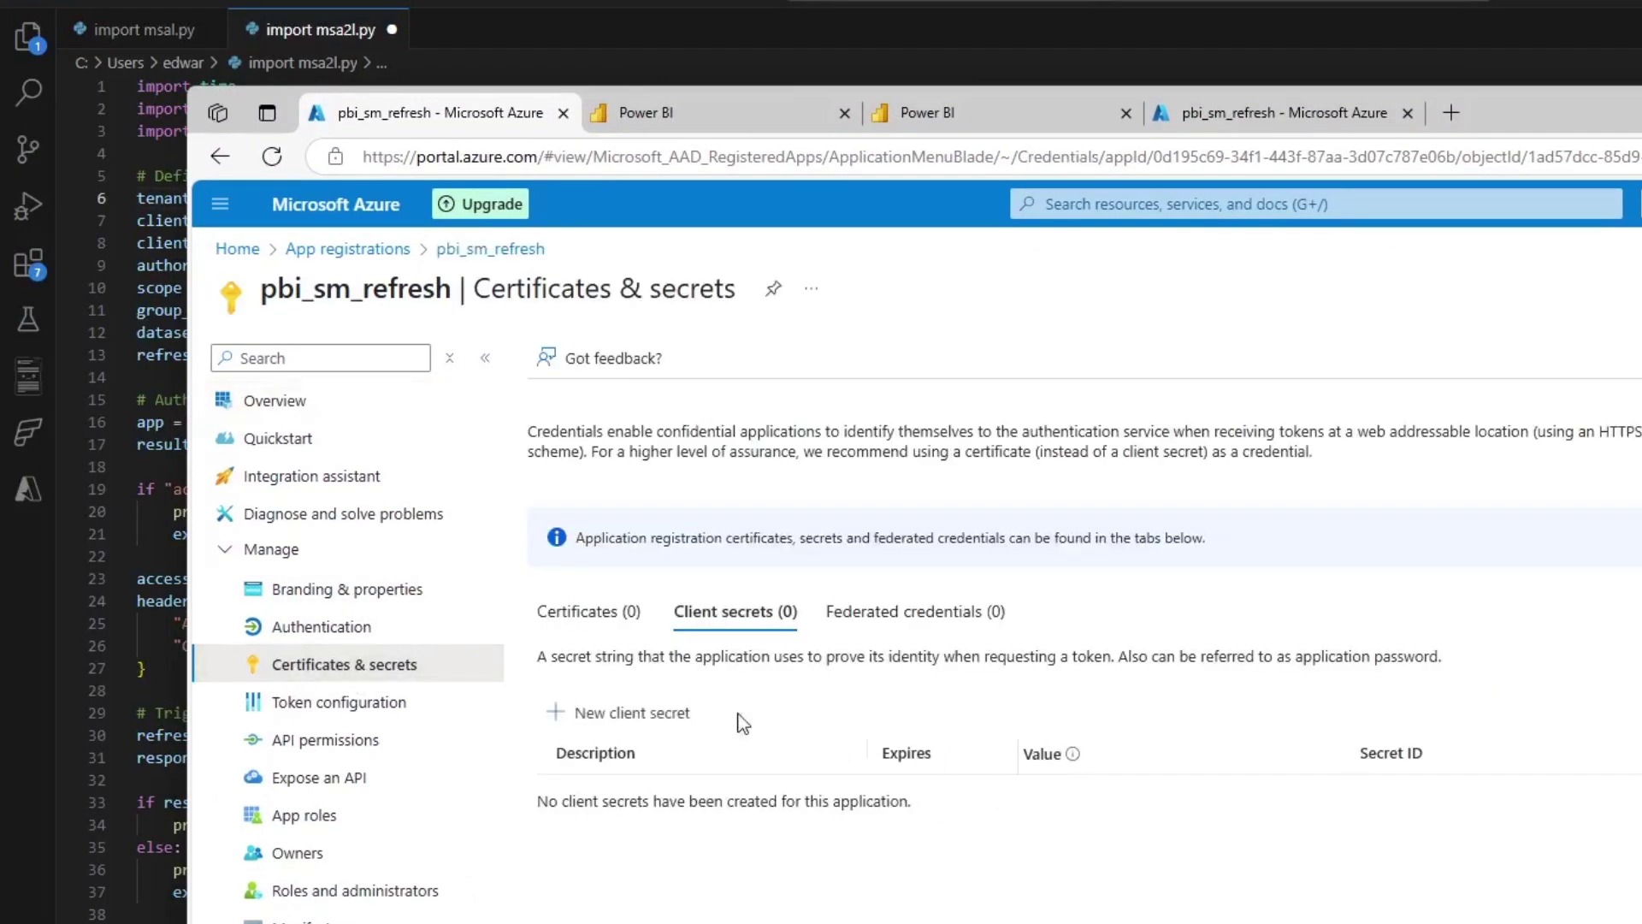
click(633, 717)
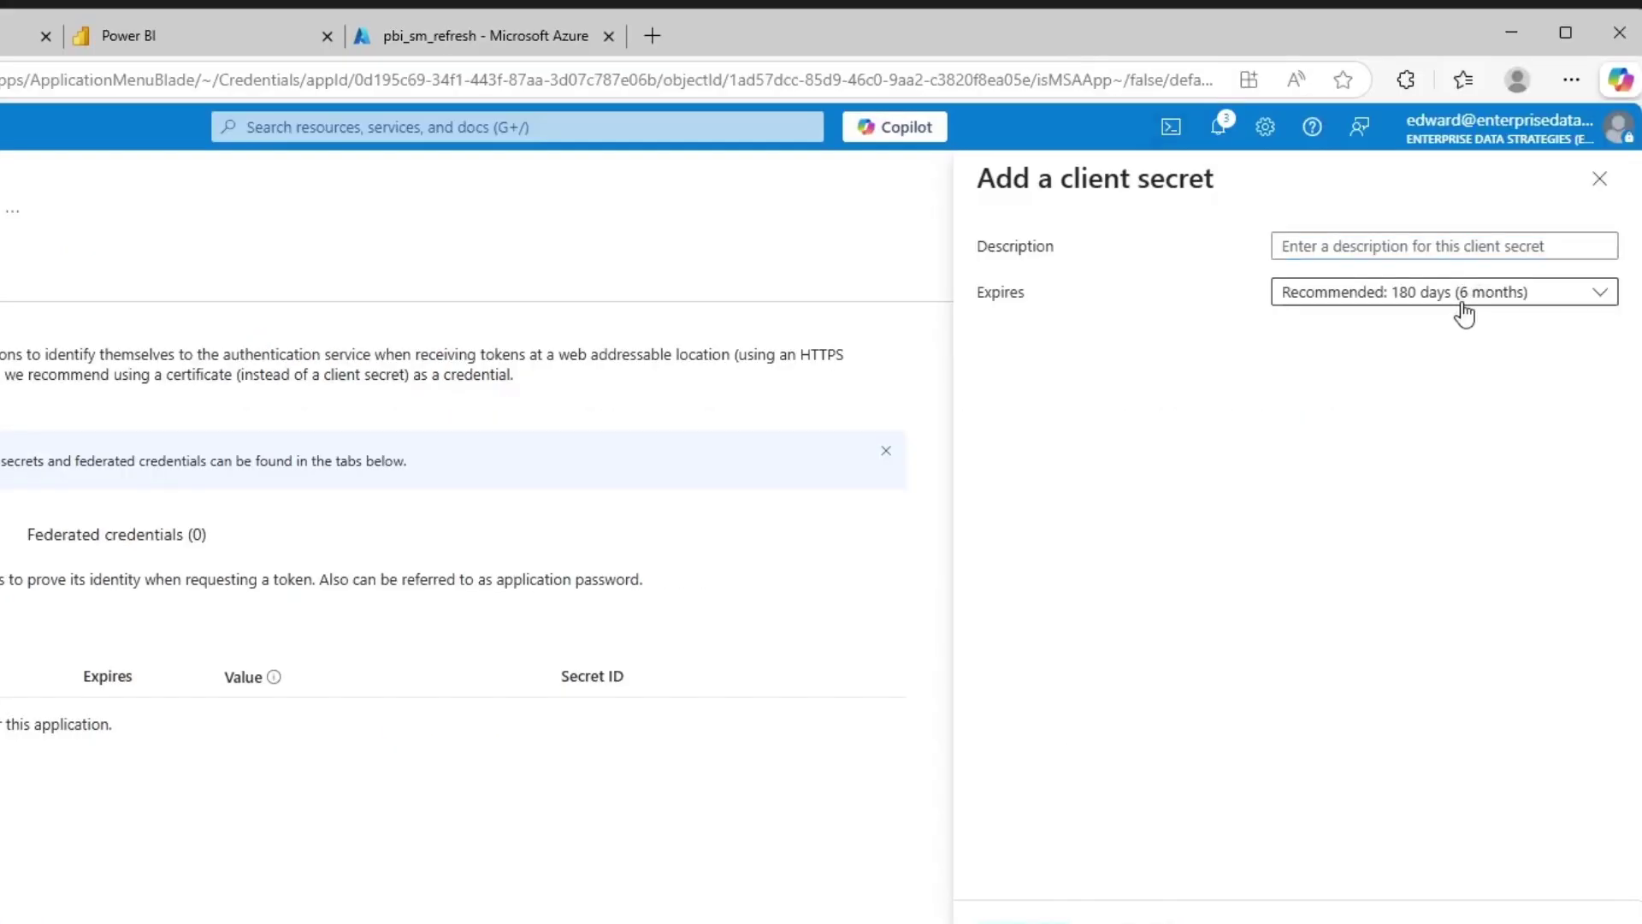
click(1463, 299)
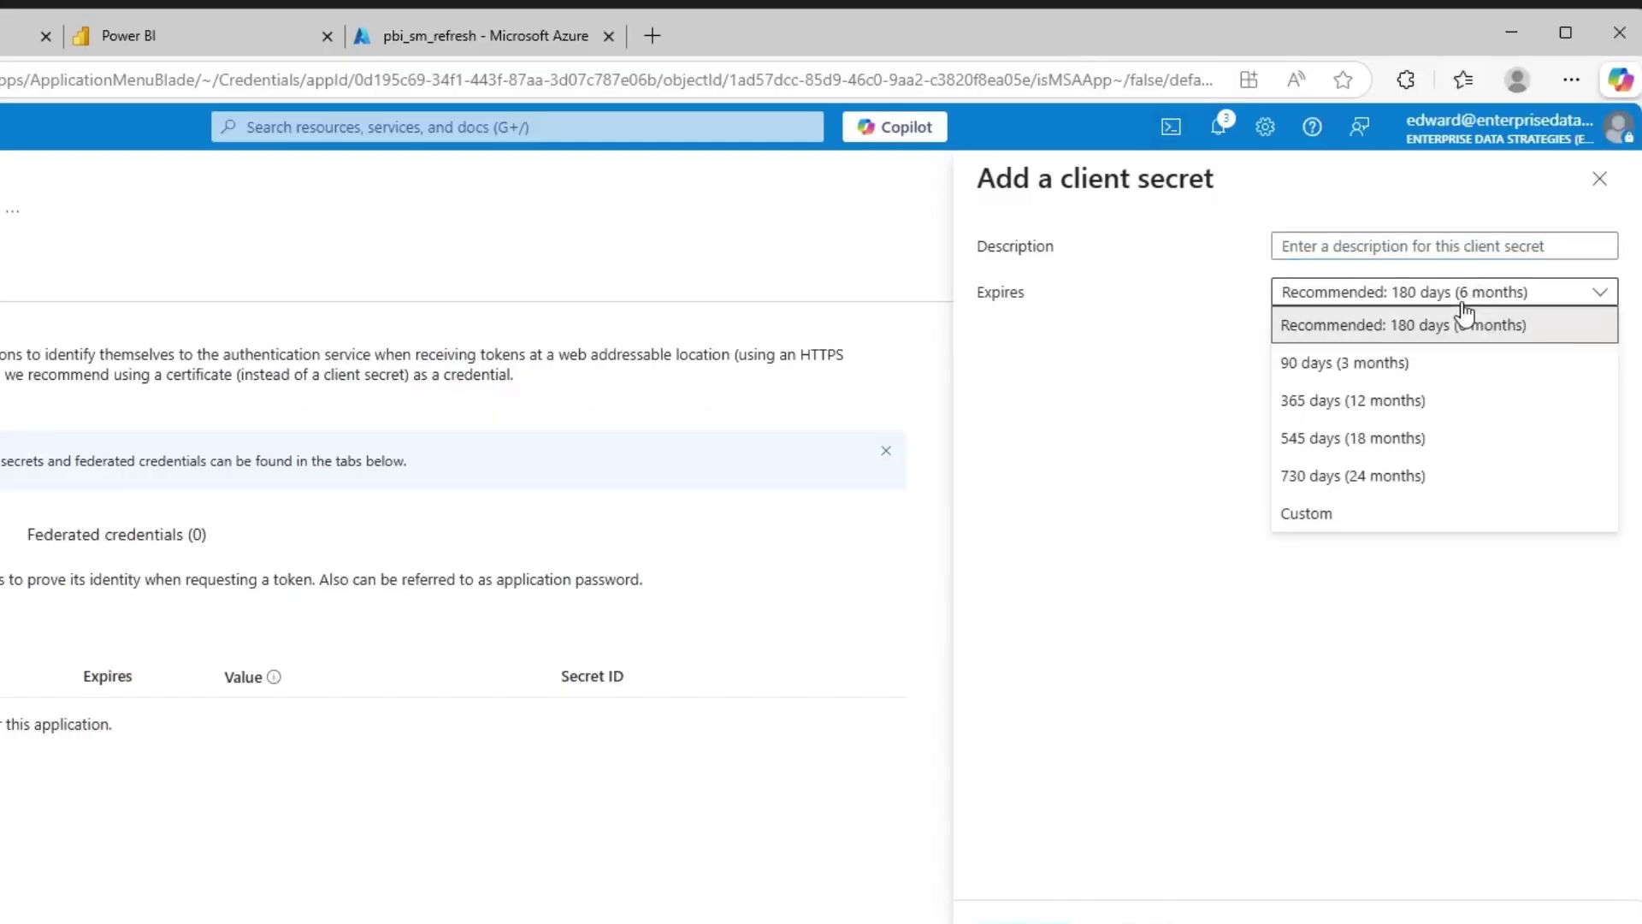
click(1326, 516)
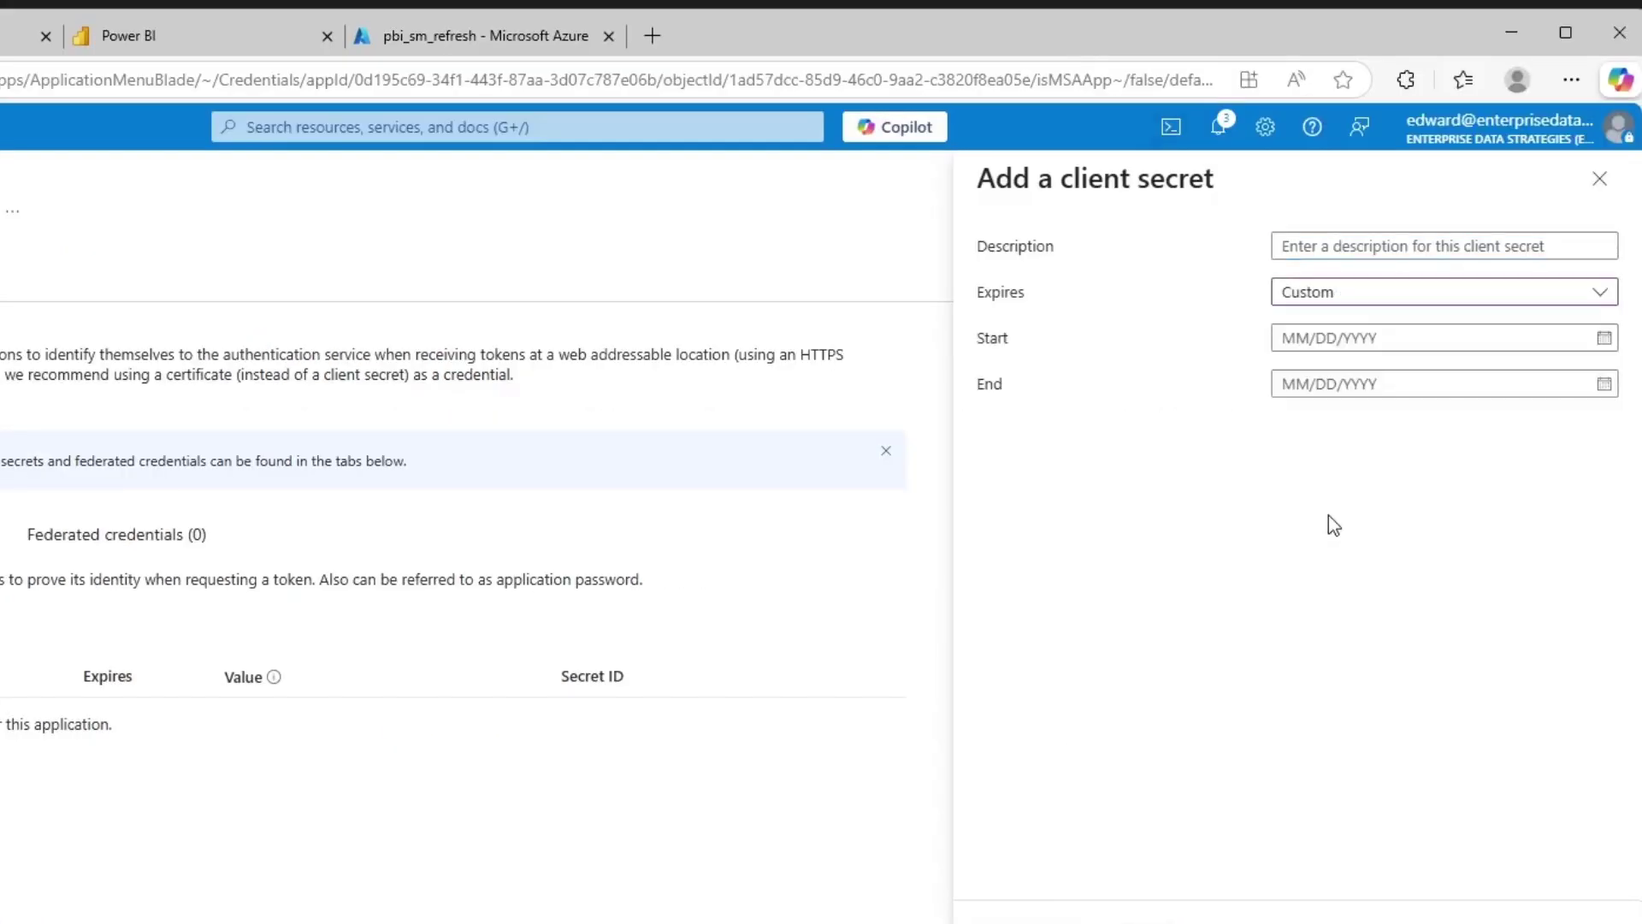
click(1603, 338)
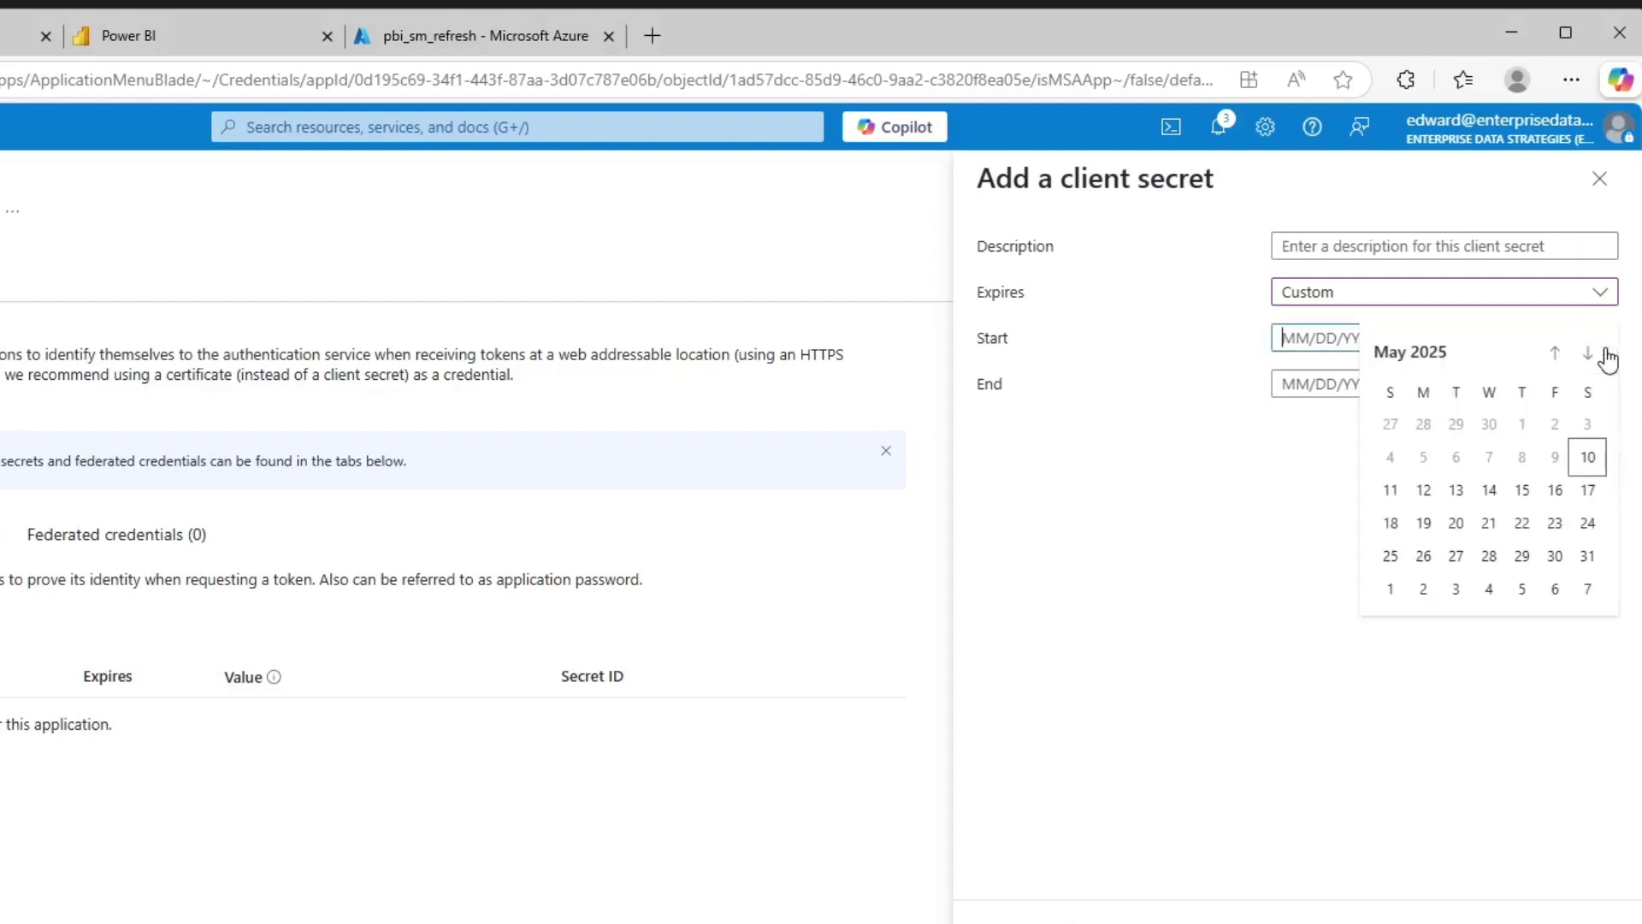
click(1587, 455)
click(1603, 384)
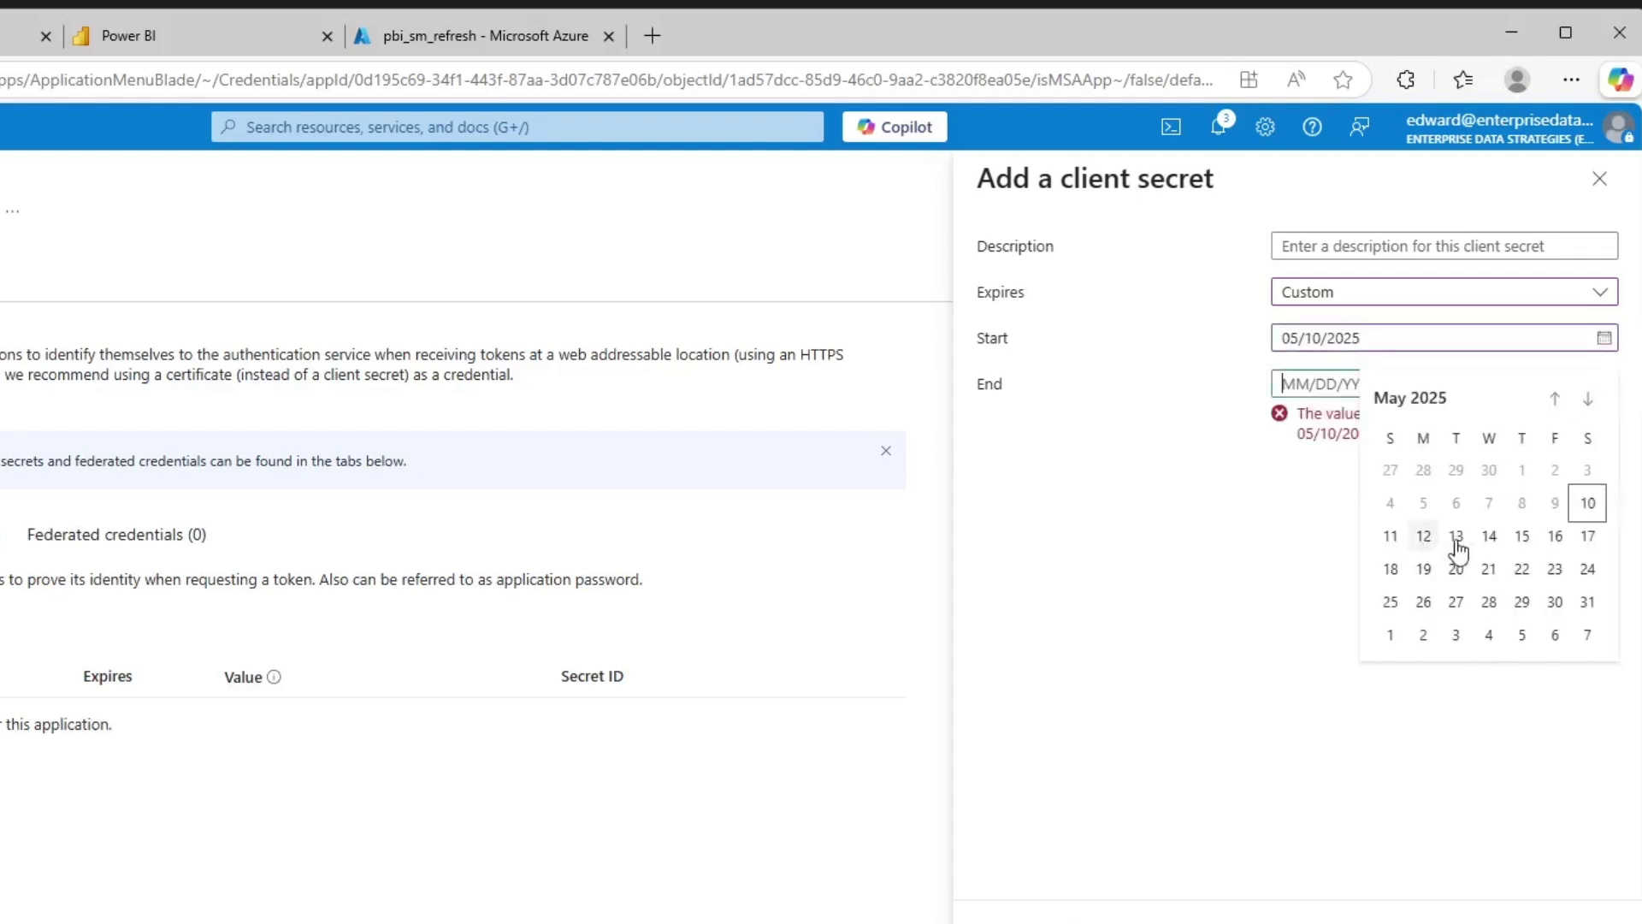
click(1388, 537)
Describe the secret as 'video demo', add it, and copy its value
click(1287, 248)
text(video demo)
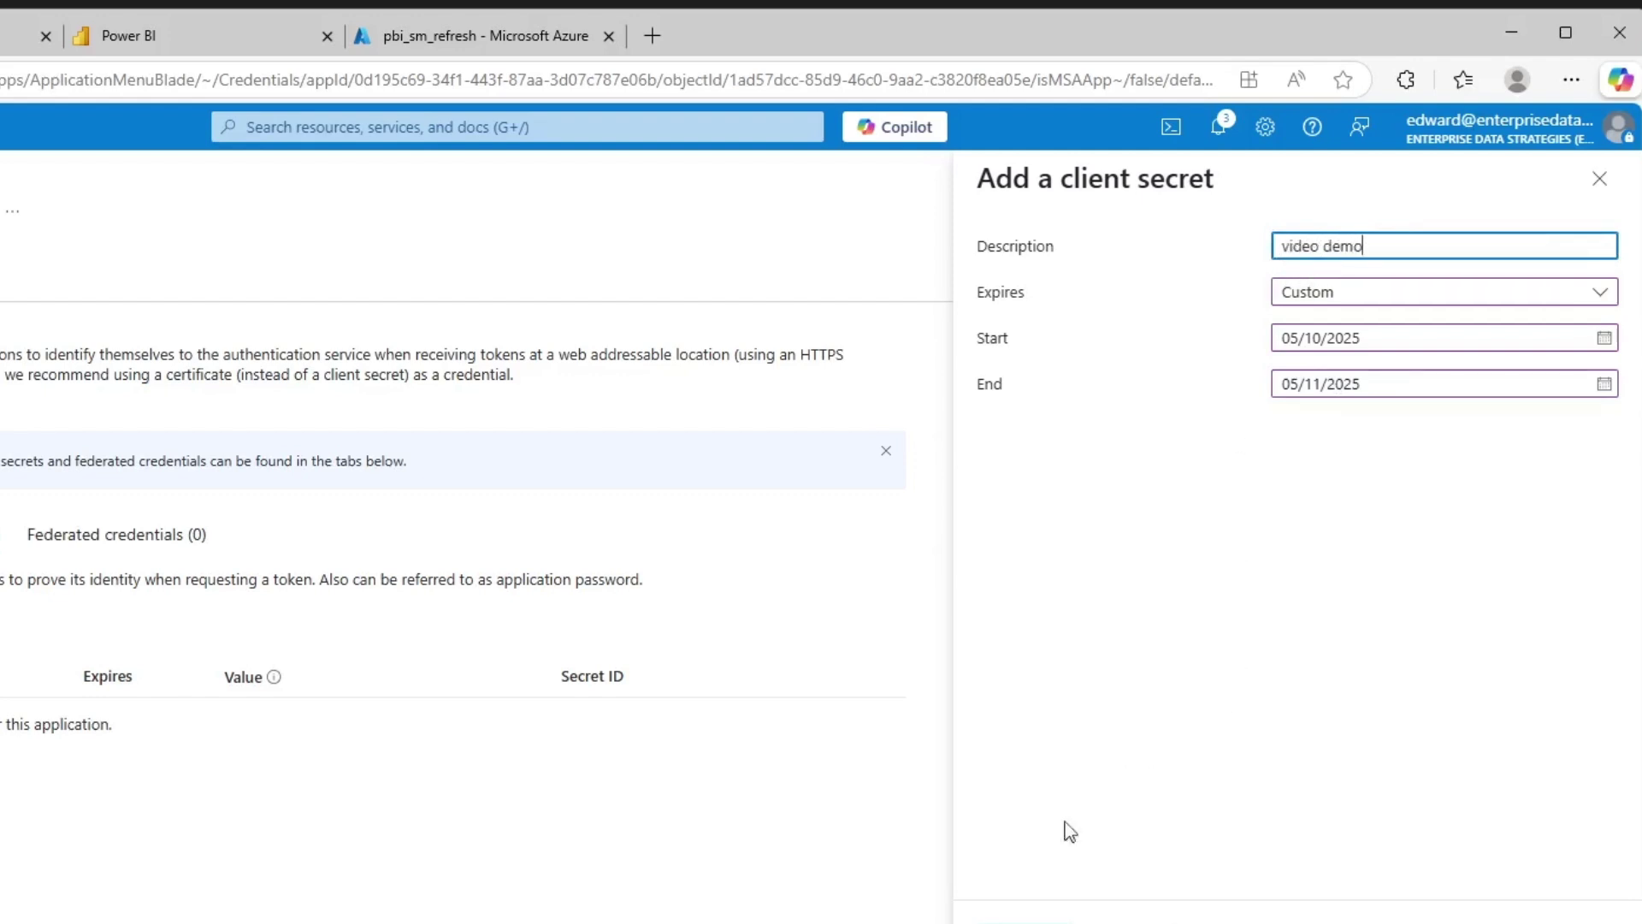
click(1017, 916)
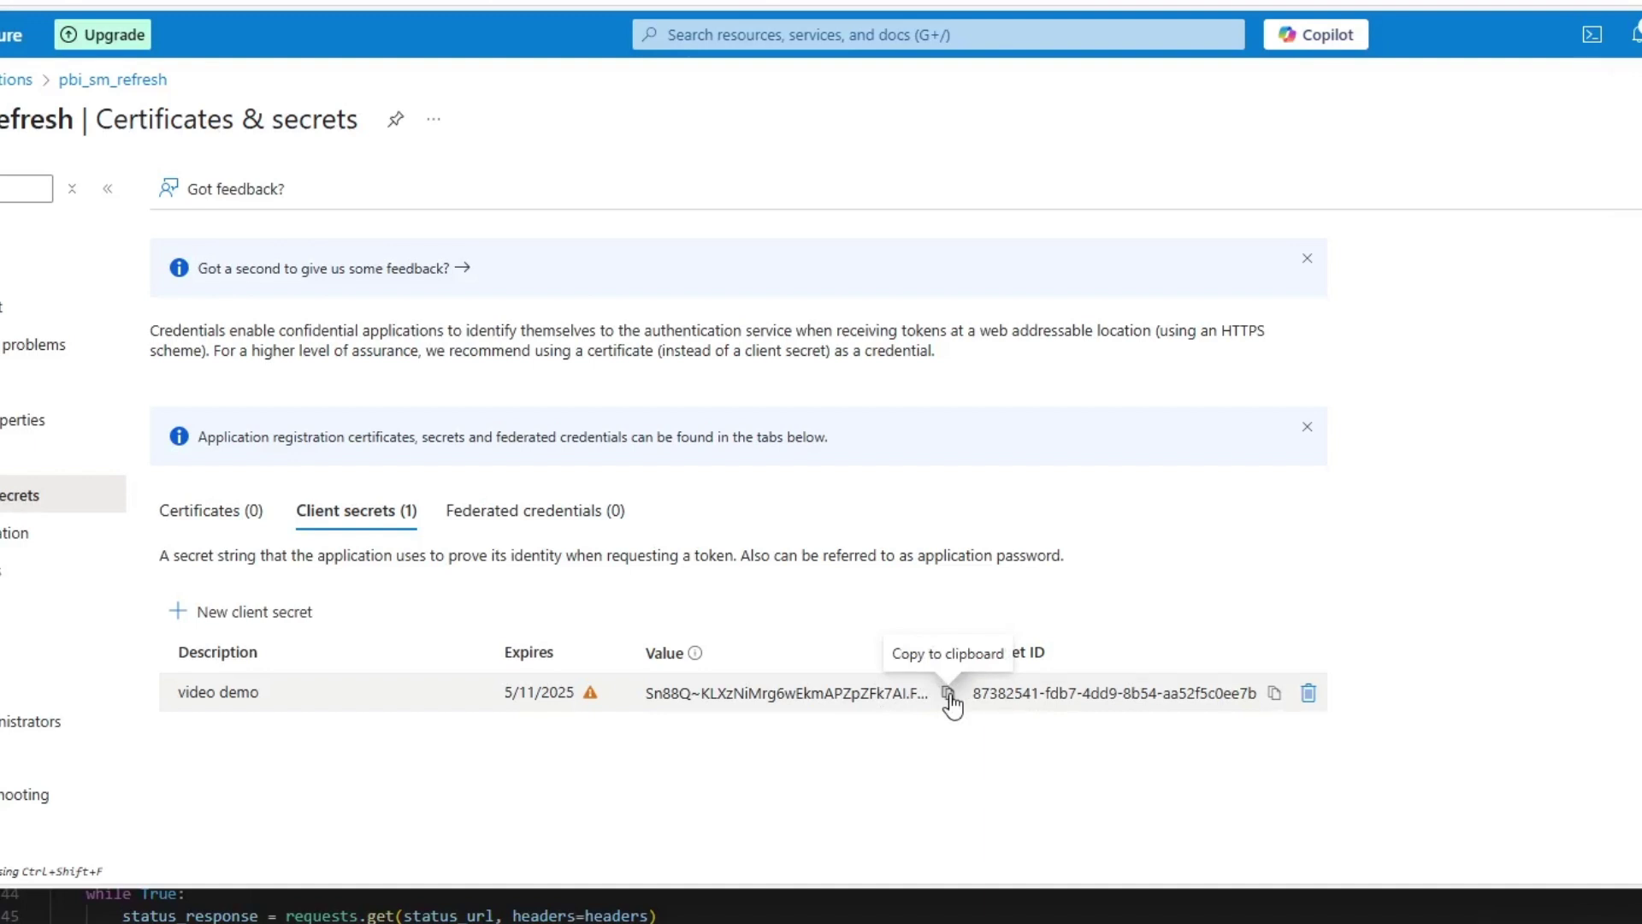
click(949, 694)
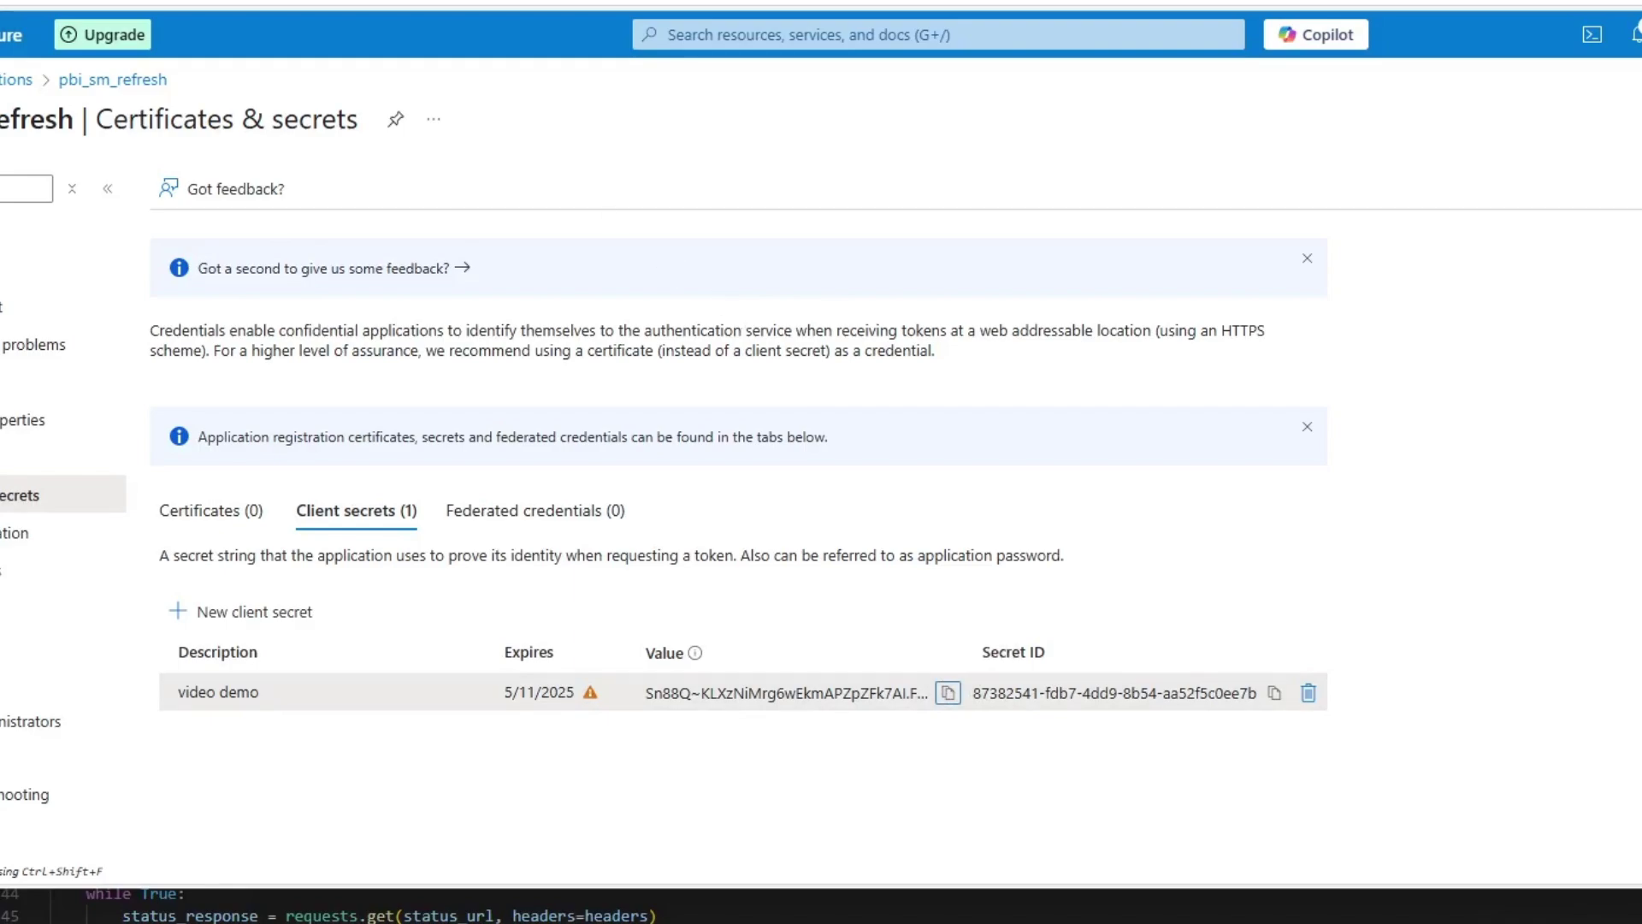
Paste the copied secret into client_secret and run the Python refresh script
key(alt+Tab)
click(180, 85)
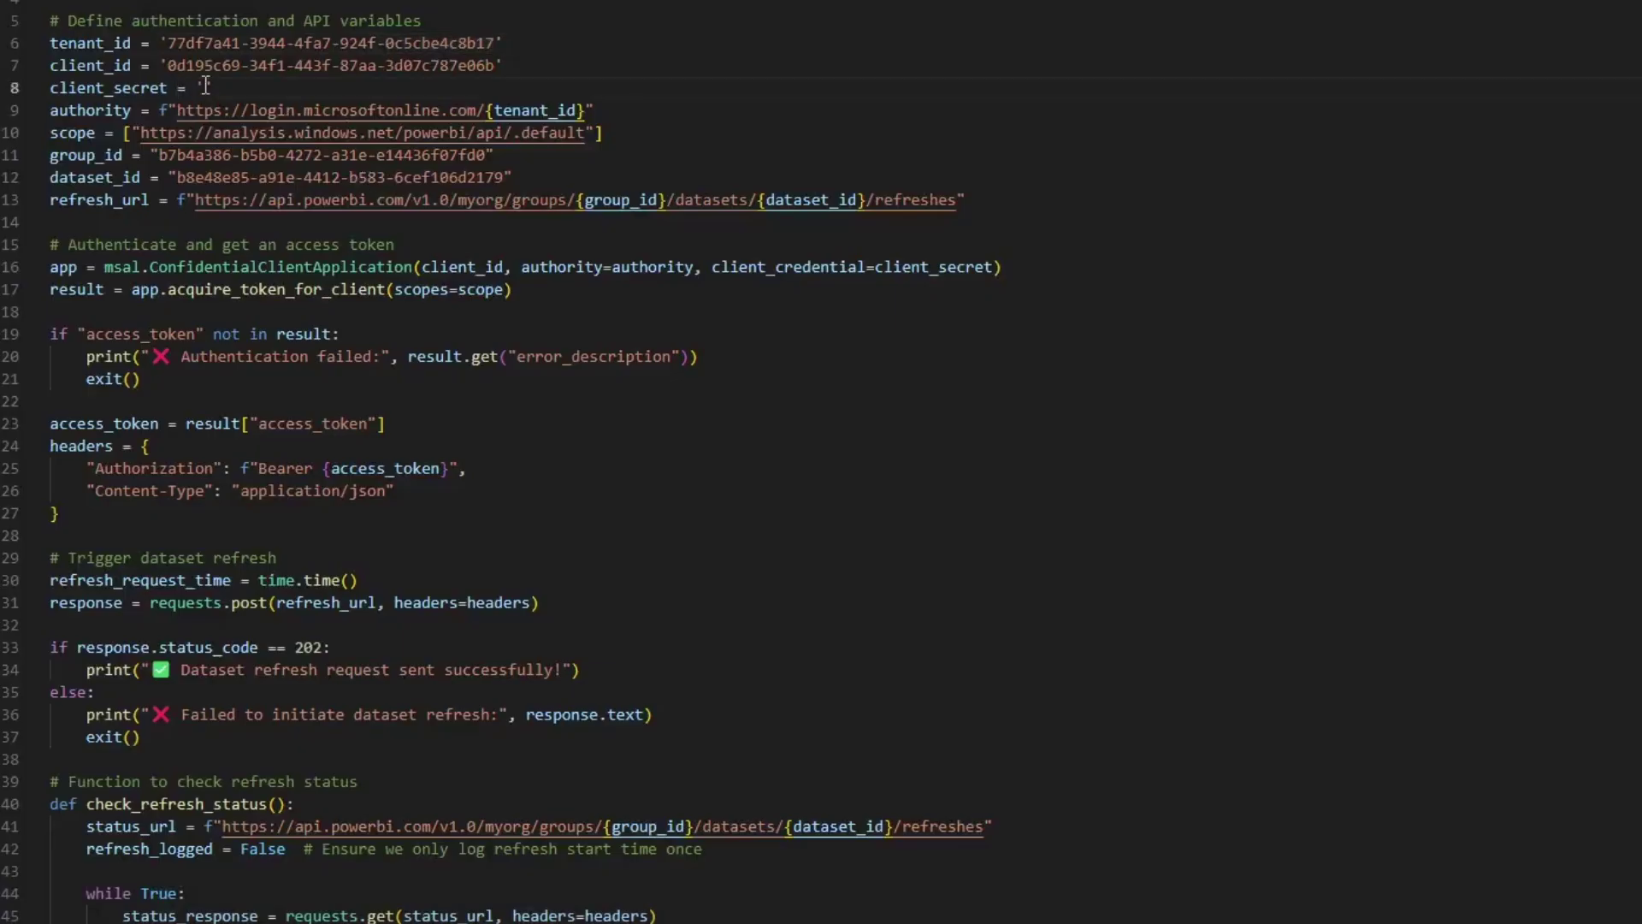
key(ctrl+v)
click(639, 66)
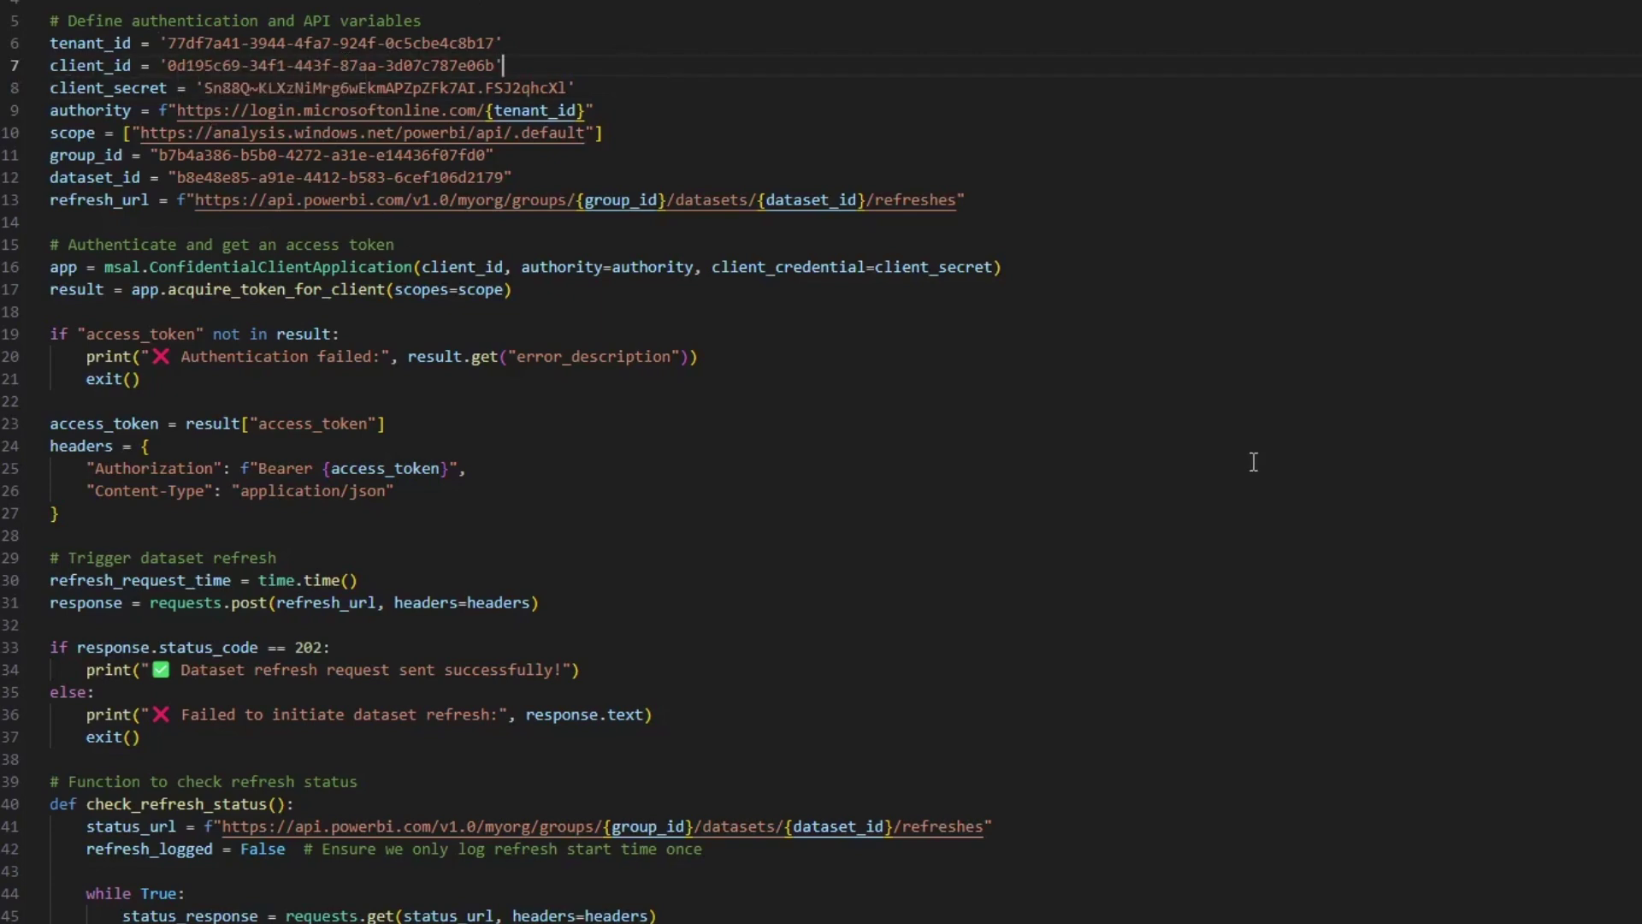
click(1232, 402)
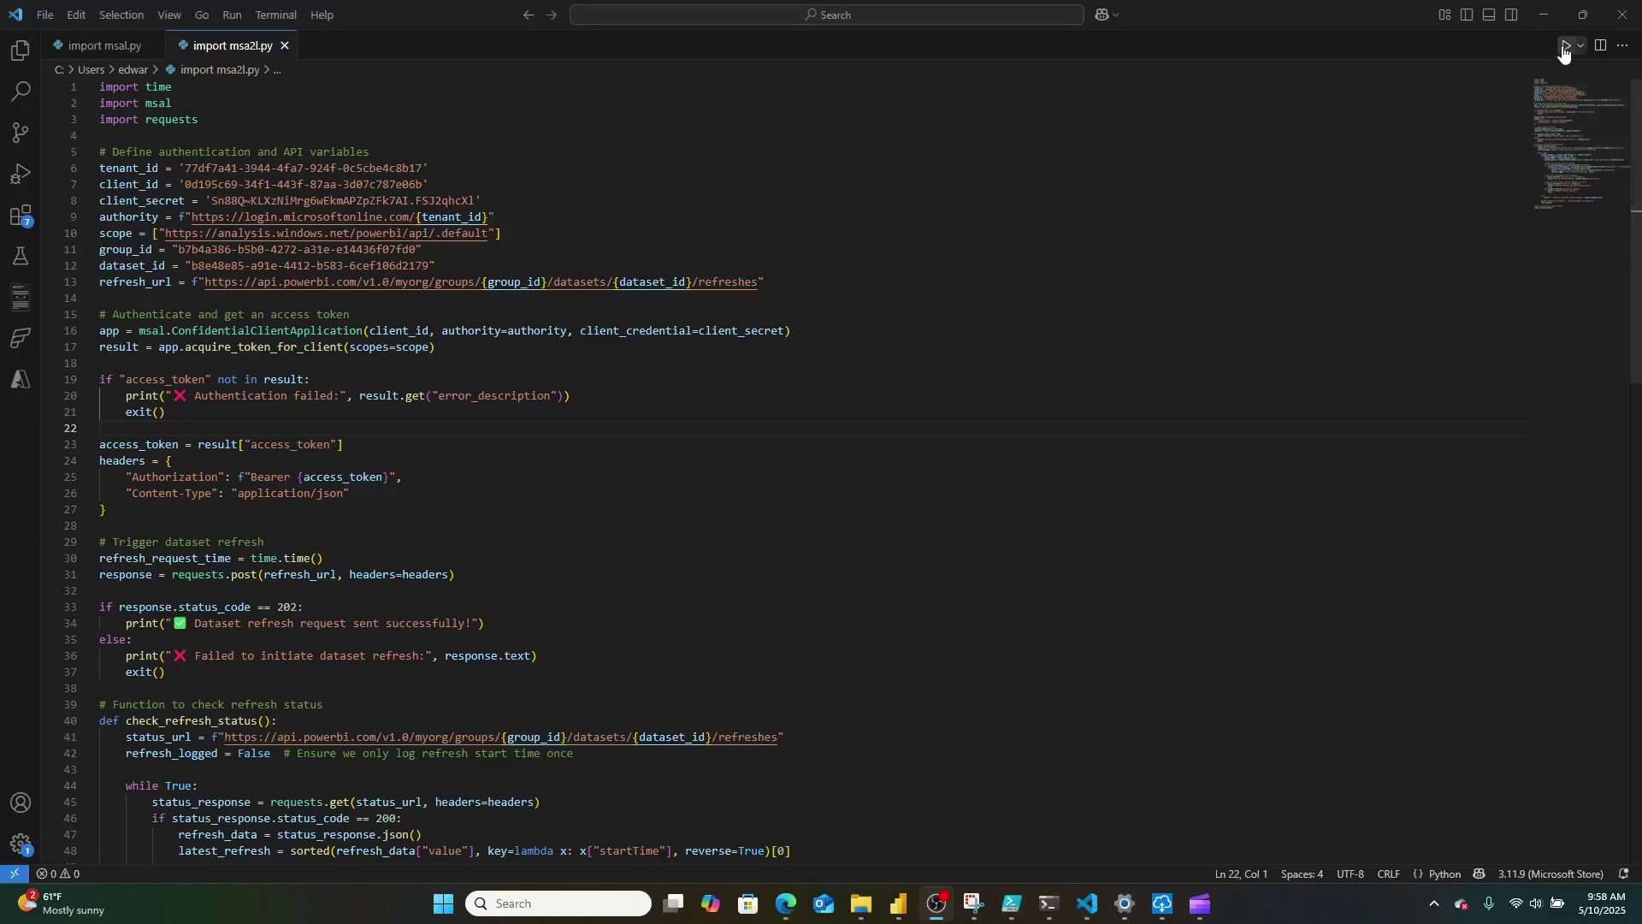
click(1564, 50)
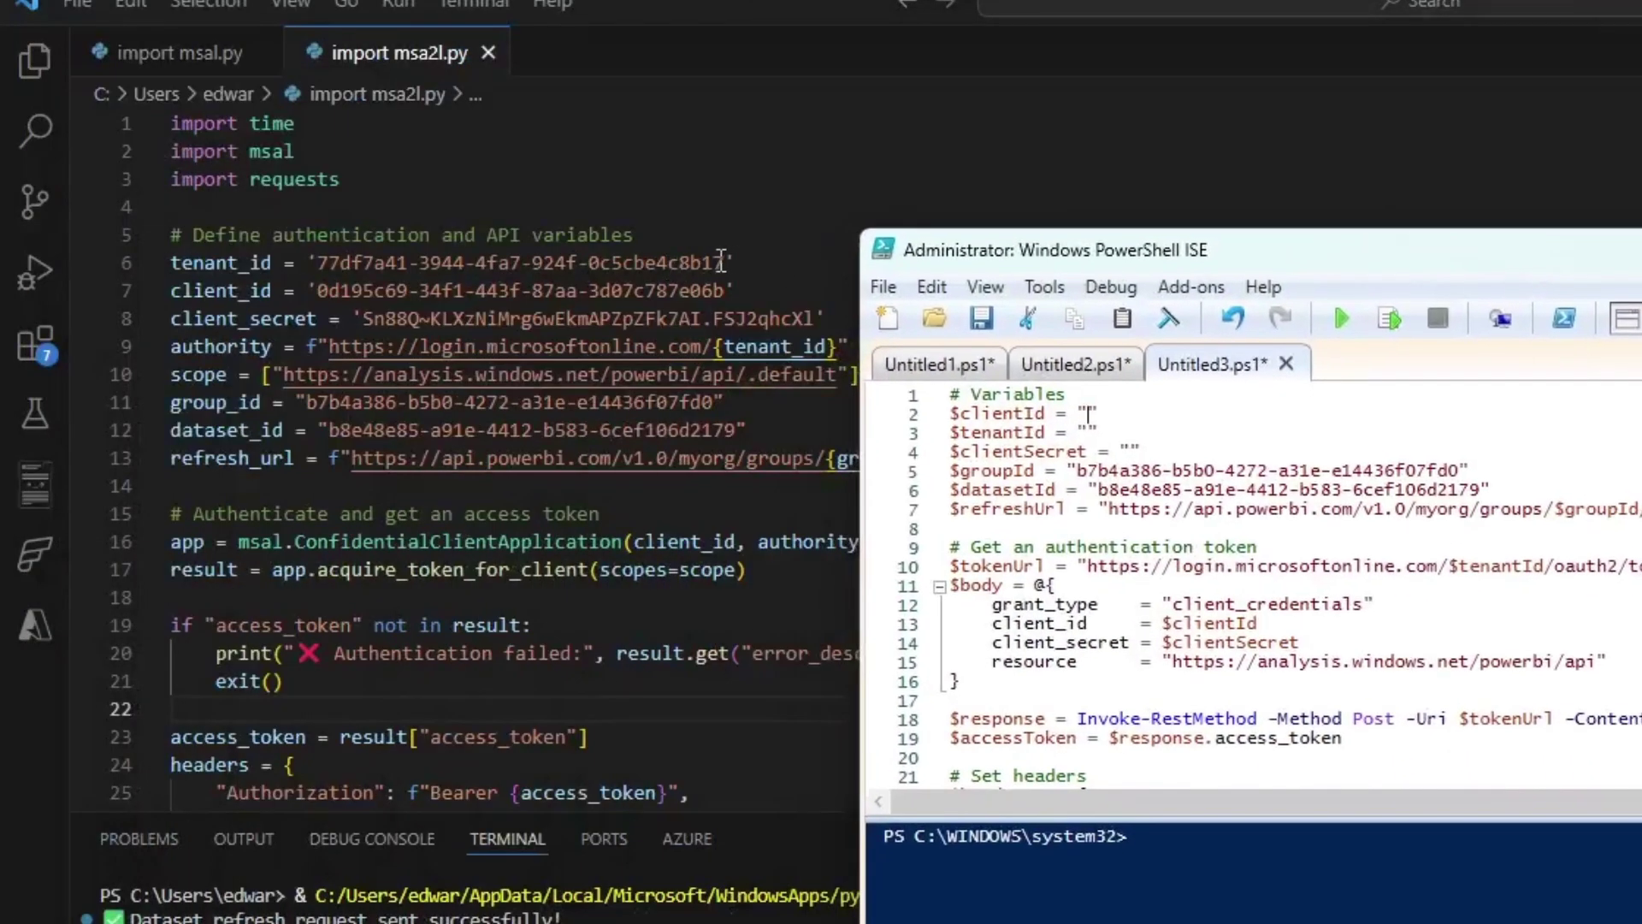
Copy the tenant ID and client ID from the Python script into the PowerShell script's variables
drag(724, 264, 317, 264)
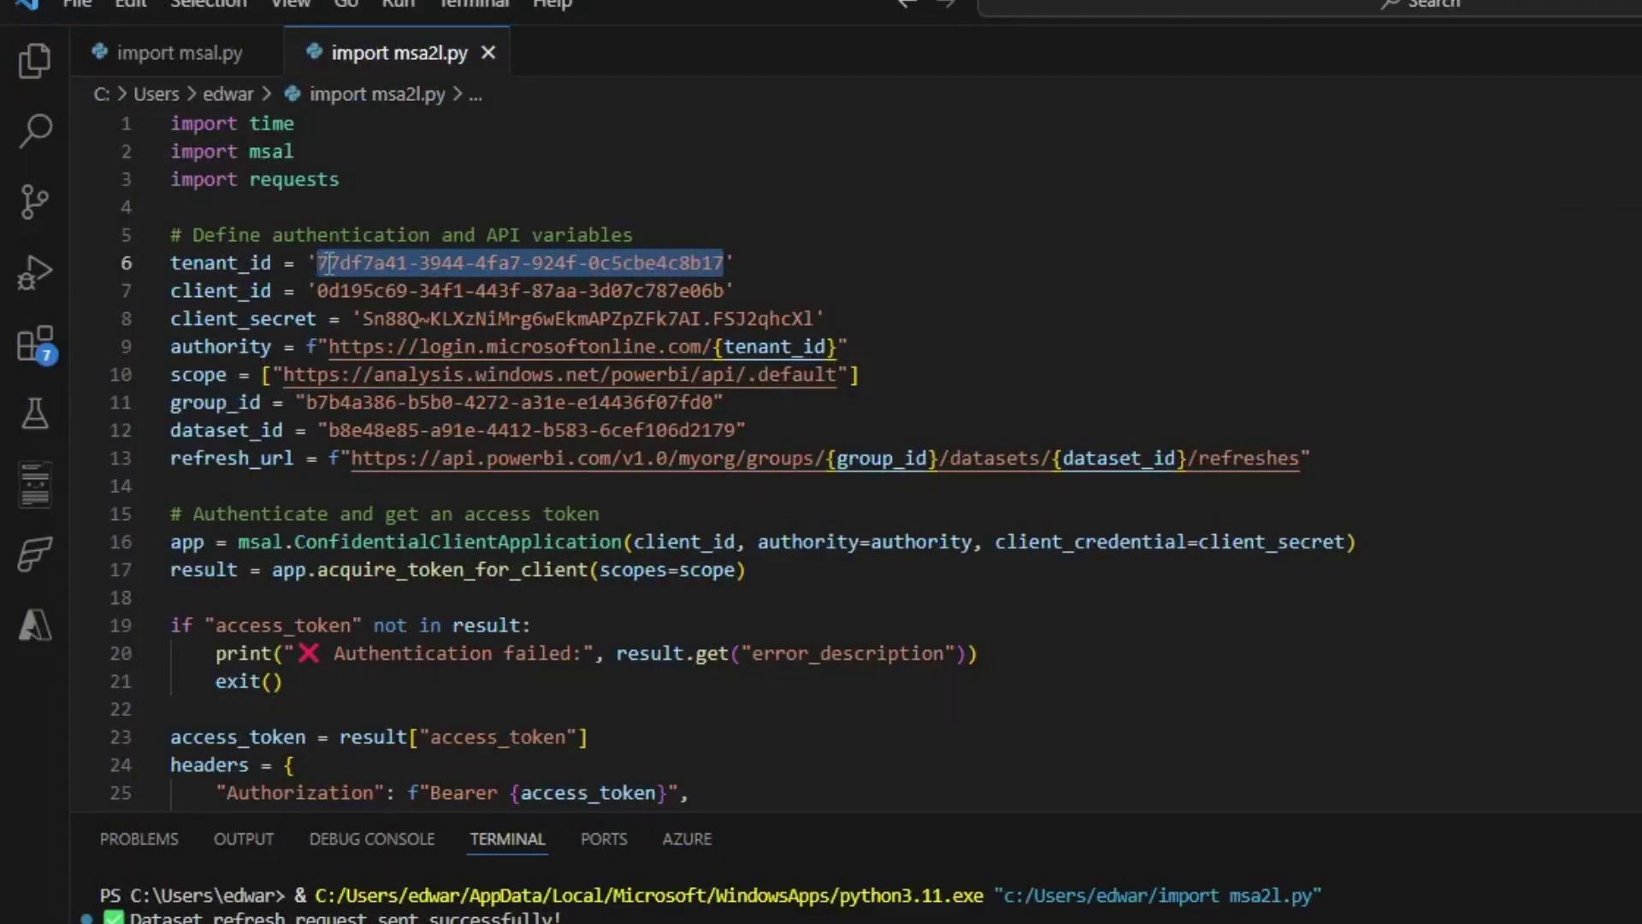
key(alt+Tab)
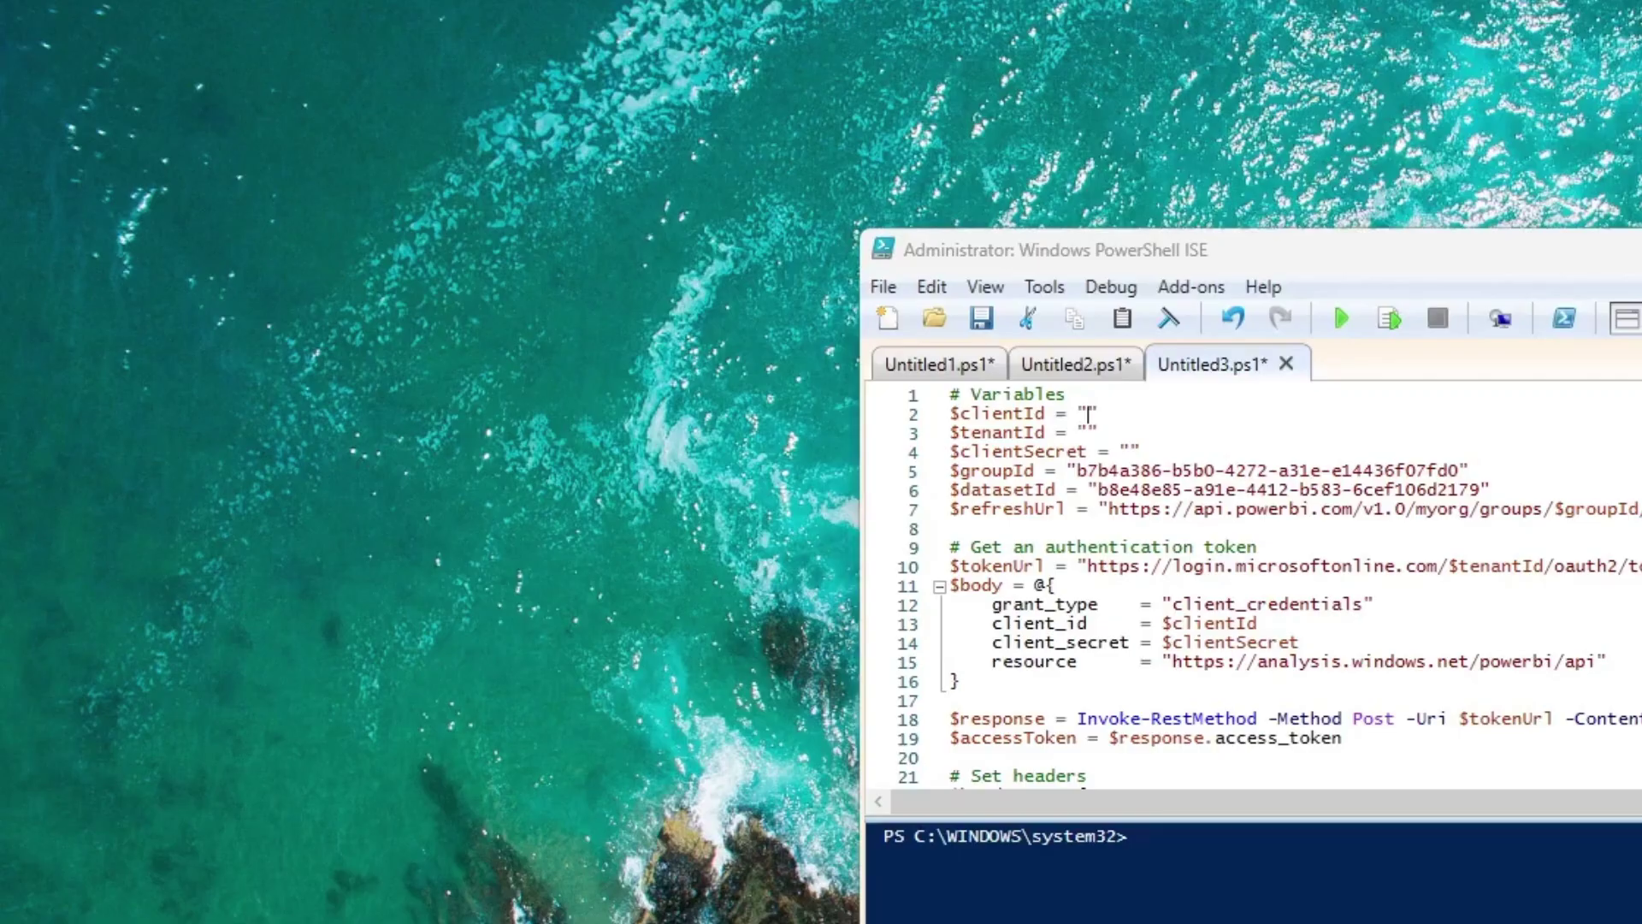
click(1088, 432)
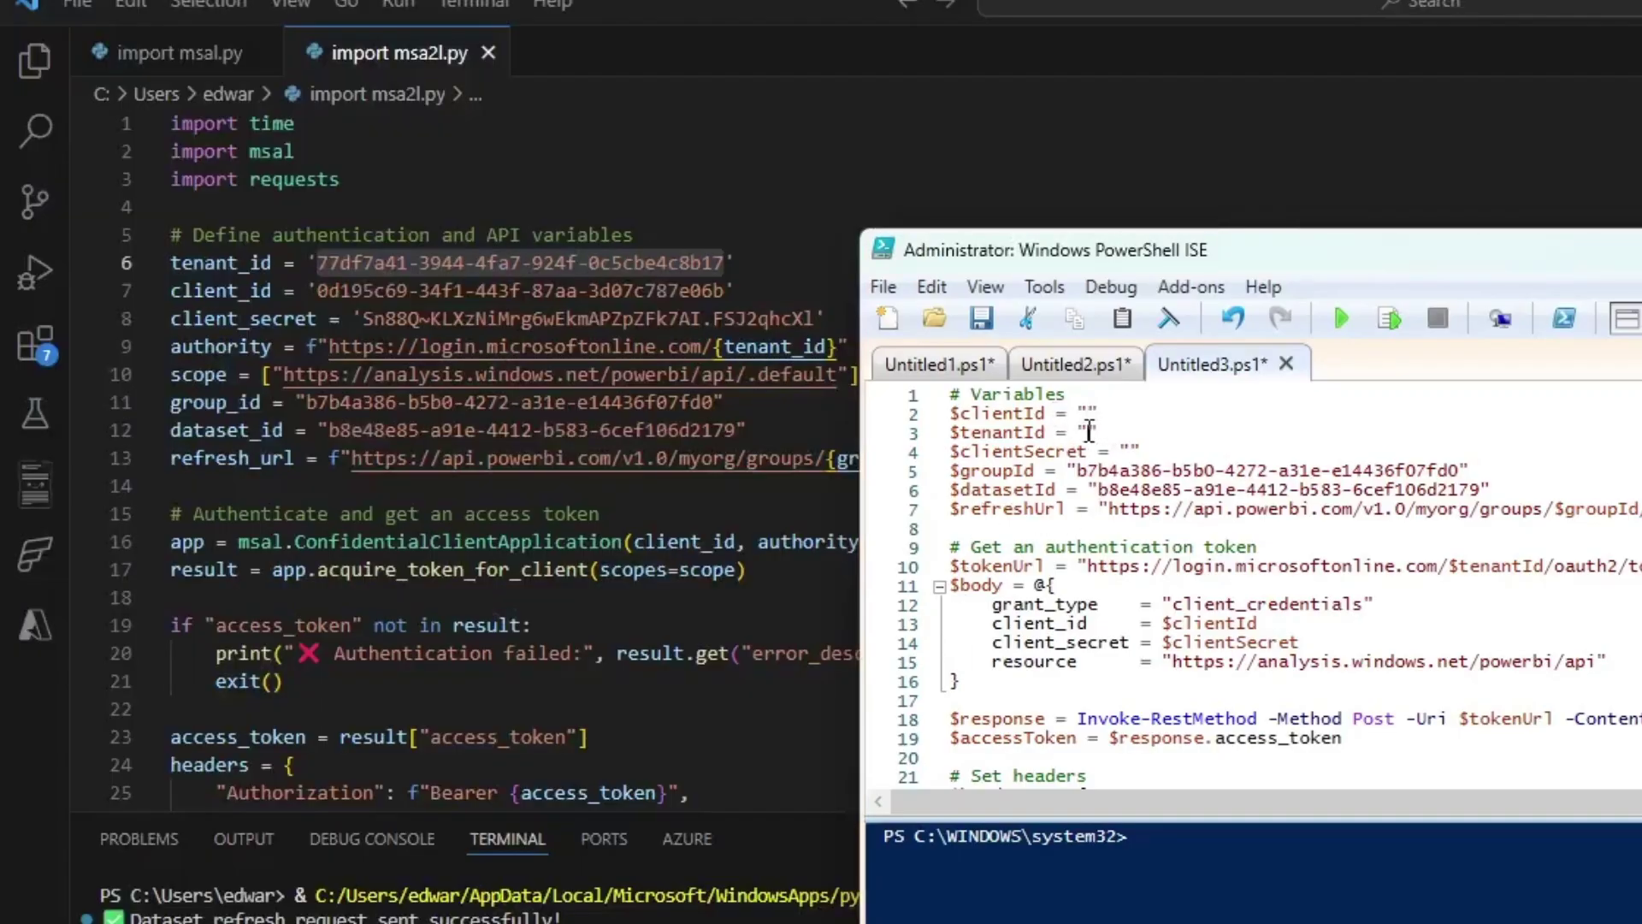
text(77df7a41-3944-4fa7-924f-0c5cbe4c8b17)
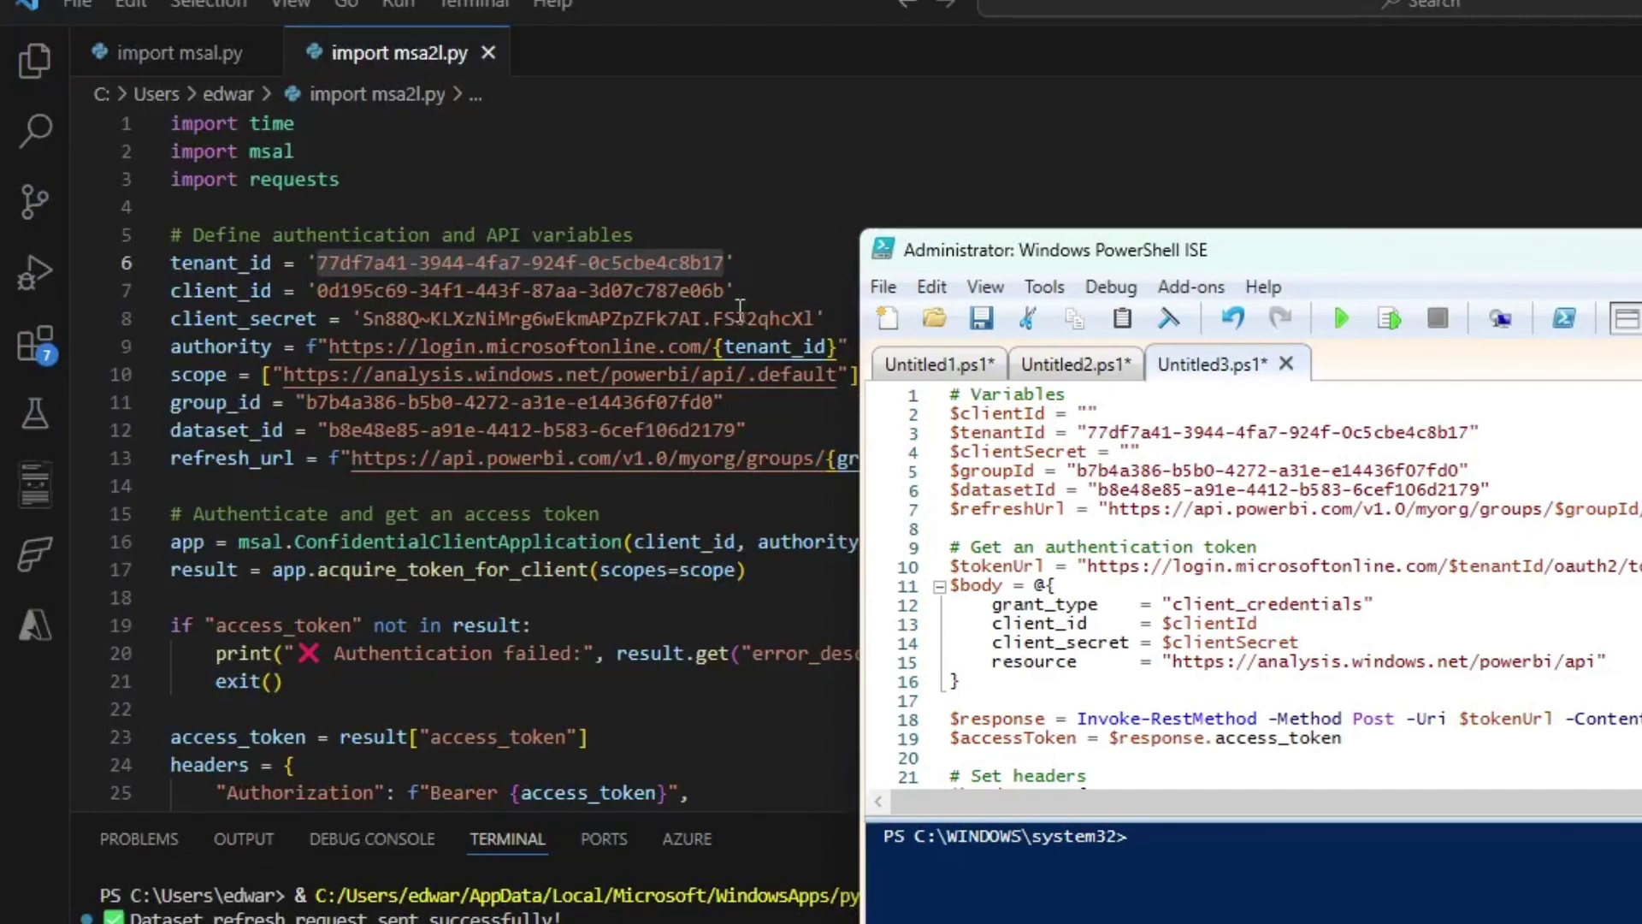
drag(725, 290, 316, 291)
key(ctrl+c)
key(alt+Tab)
click(1088, 413)
key(ctrl+v)
Paste the client secret into the PowerShell script and run it to refresh the dataset
click(498, 318)
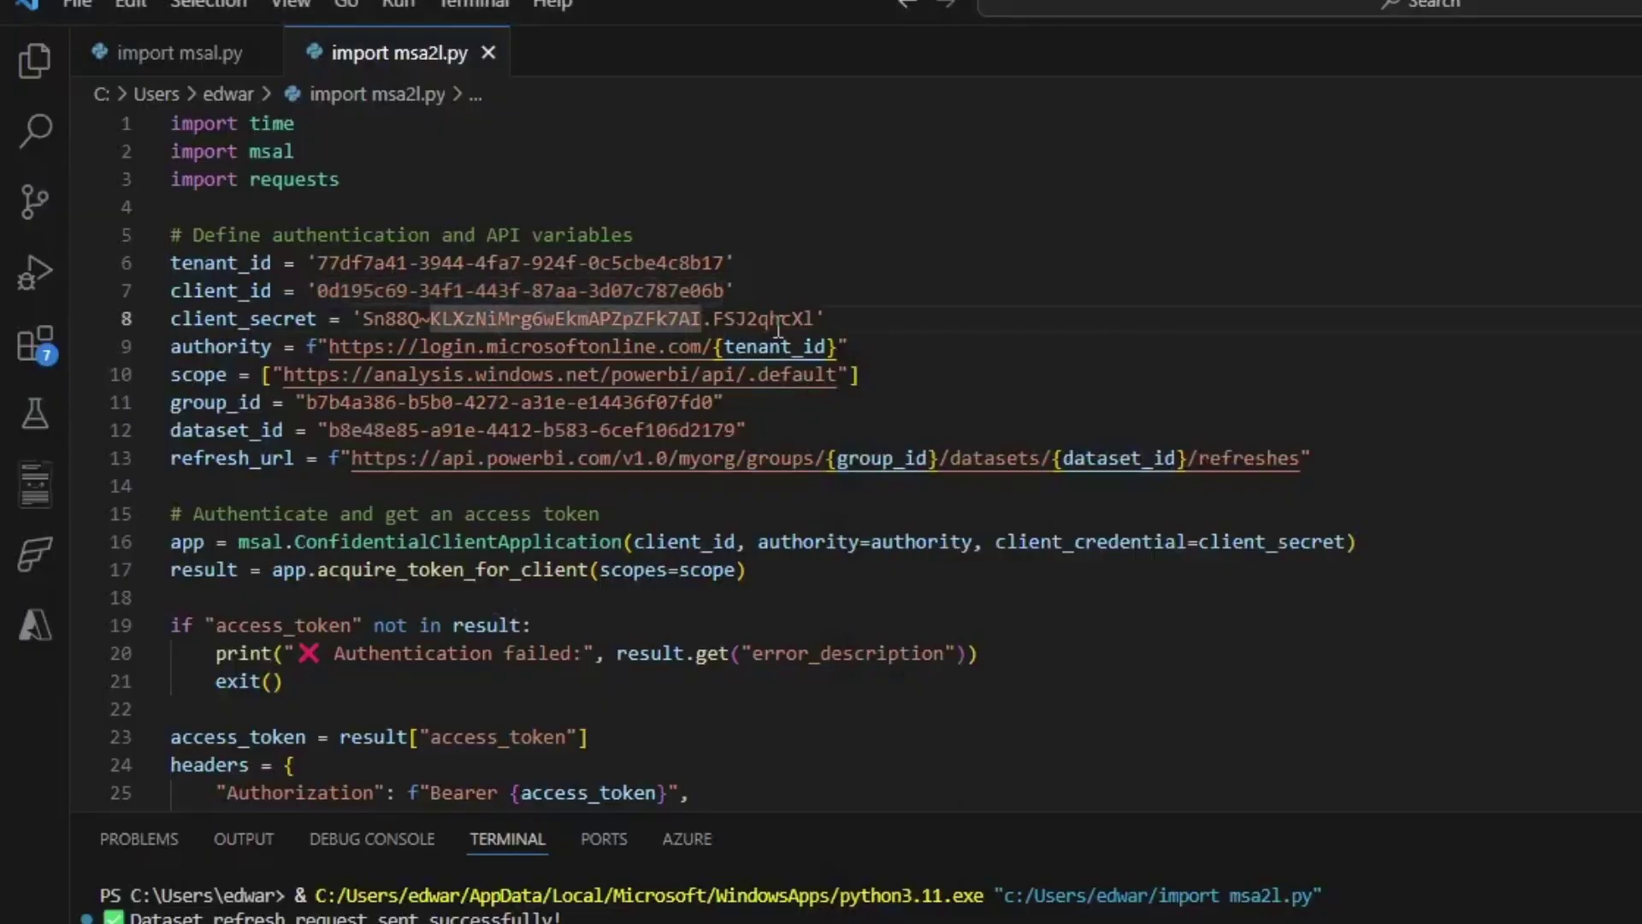
drag(814, 318, 362, 321)
key(ctrl+c)
key(alt+Tab)
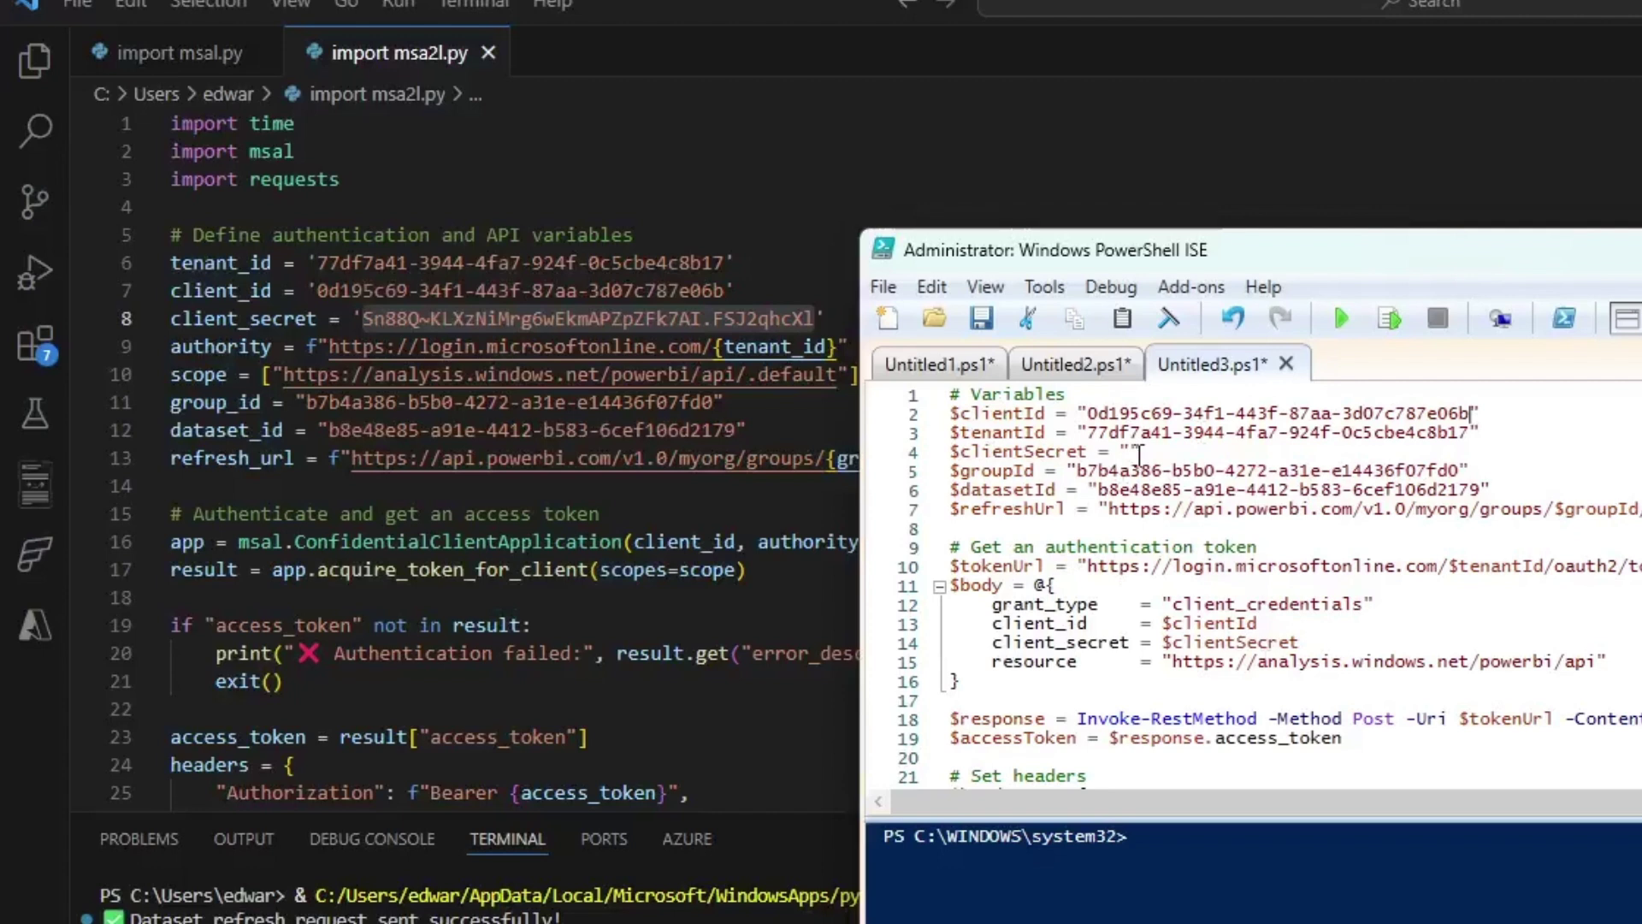
click(1129, 451)
key(ctrl+v)
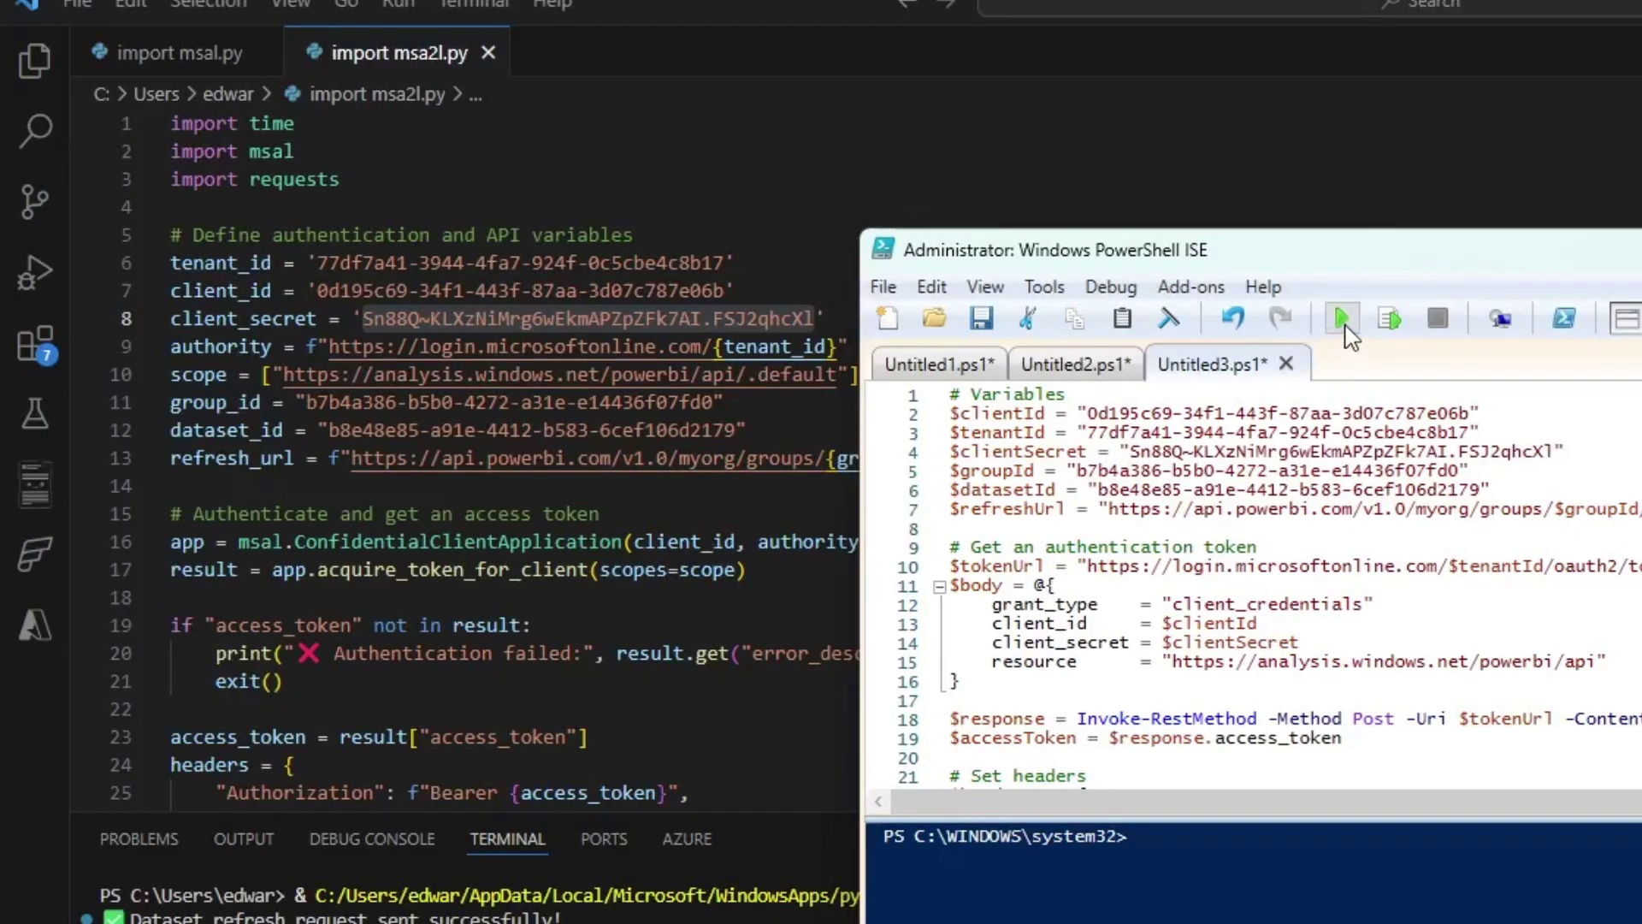
click(1342, 323)
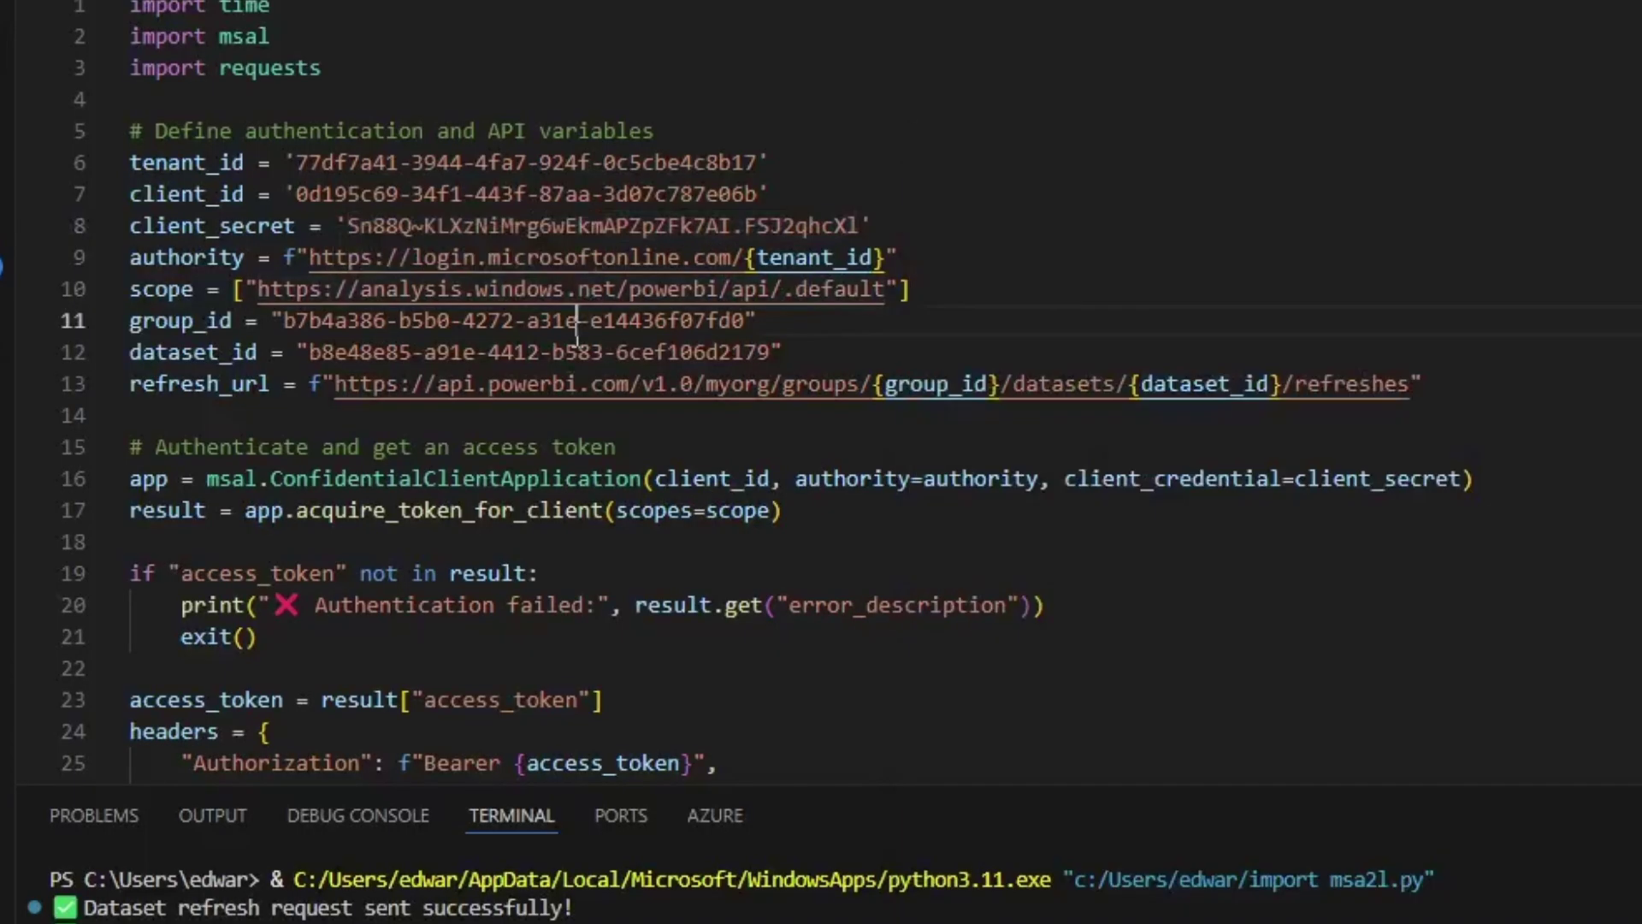
double_click(318, 249)
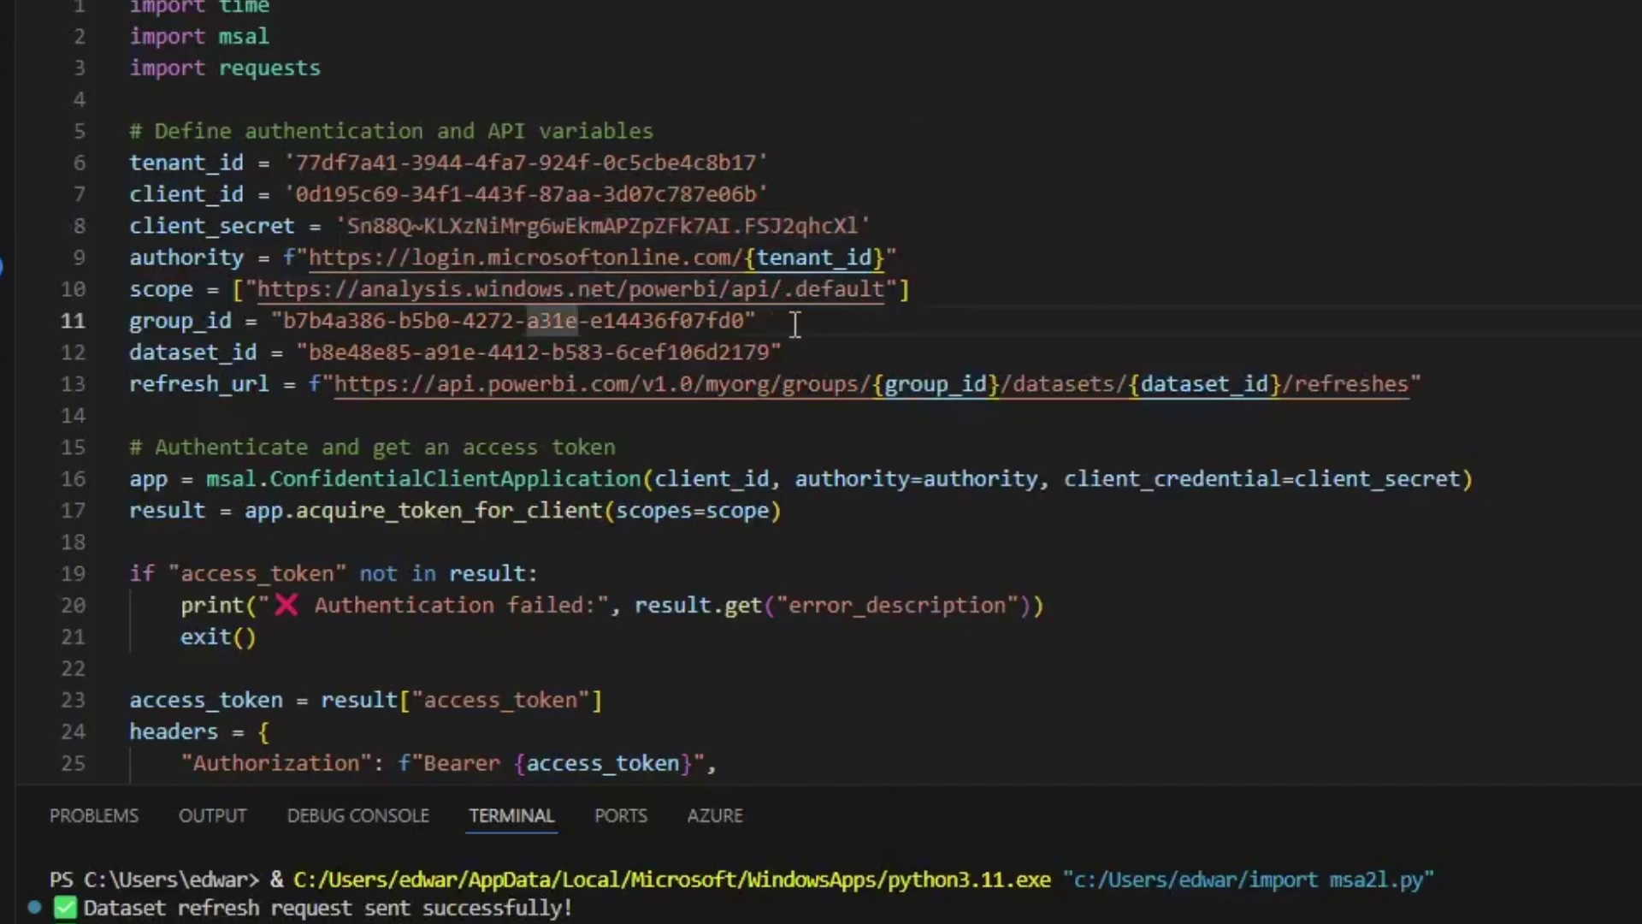
key(shift+alt+Right)
key(shift+alt+Right)
key(shift+alt+Right)
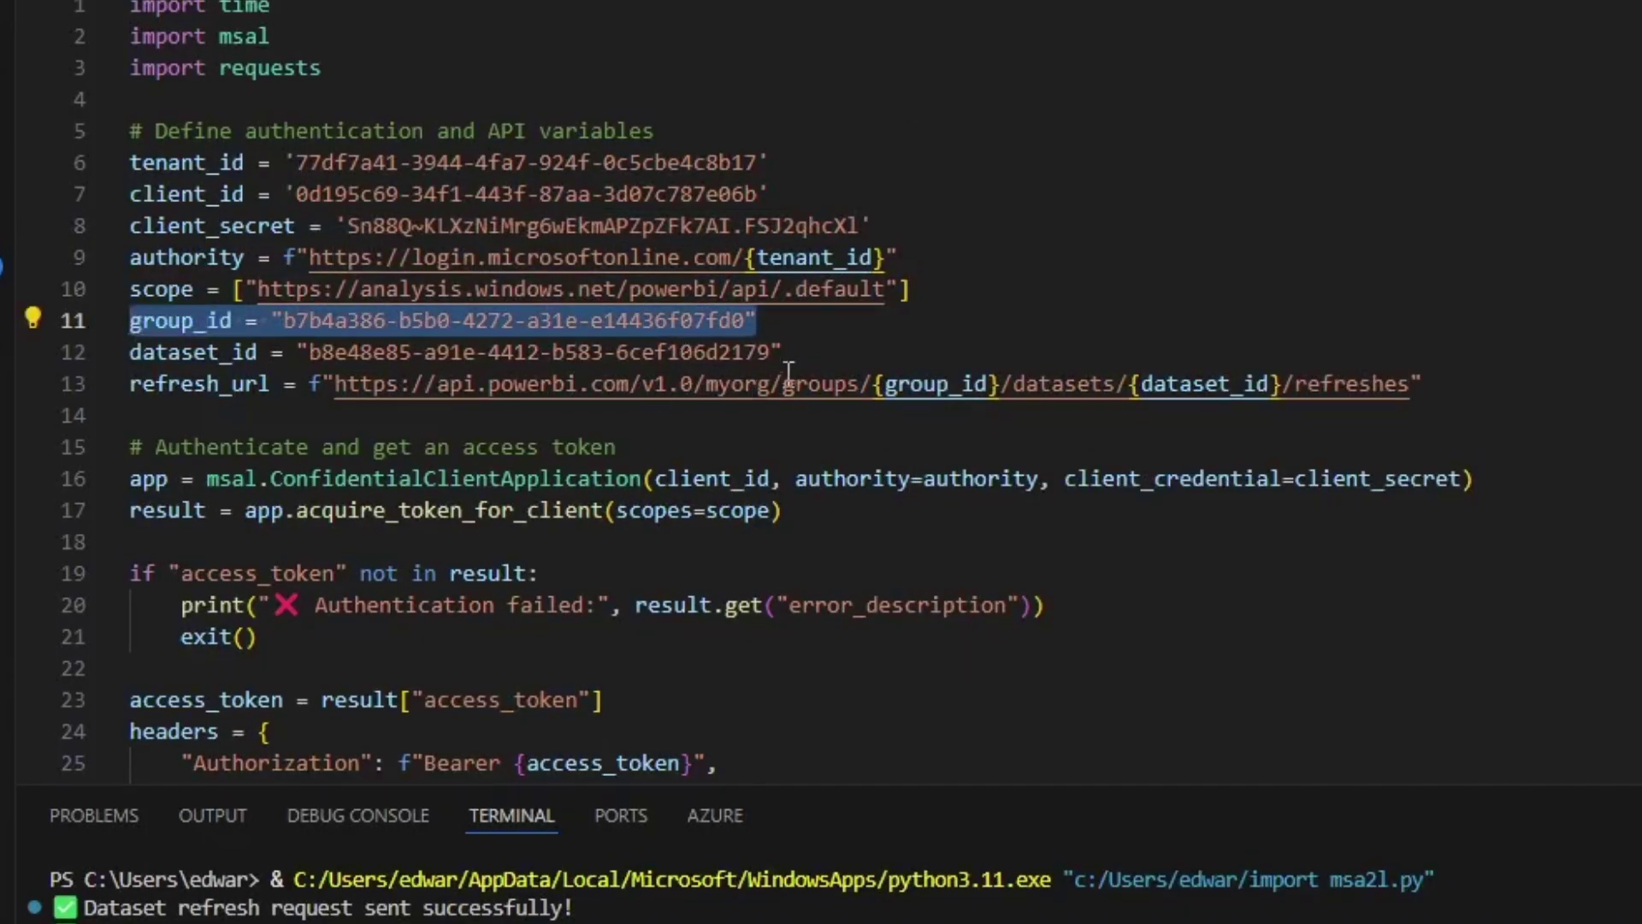
double_click(792, 366)
key(shift+alt+Right)
key(shift+alt+Right)
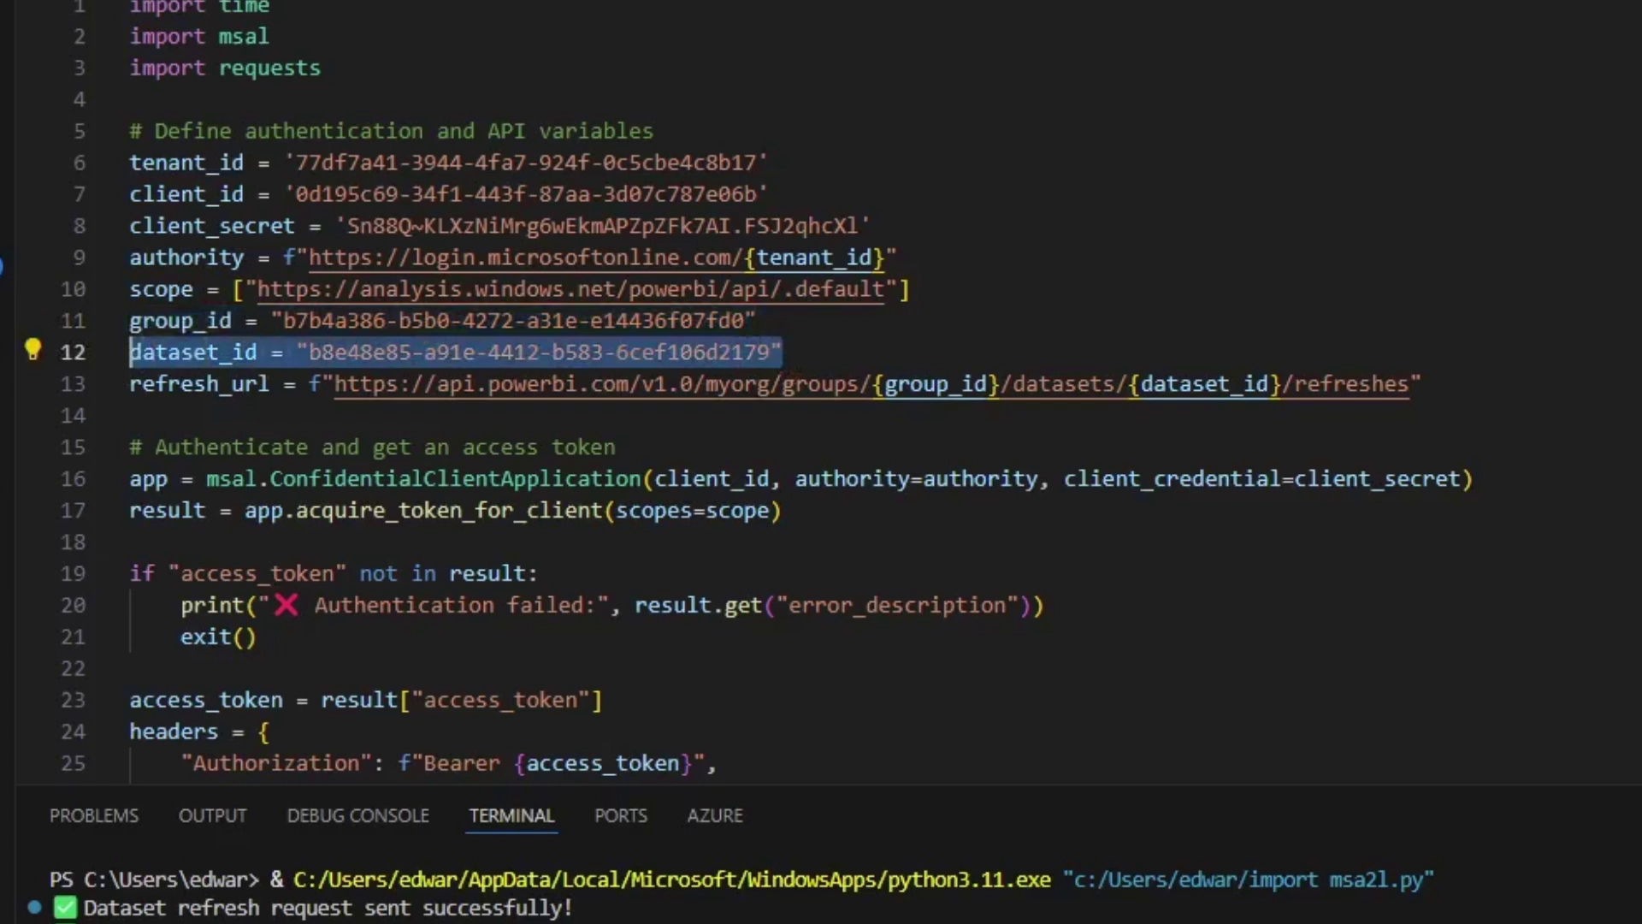
key(alt+Tab)
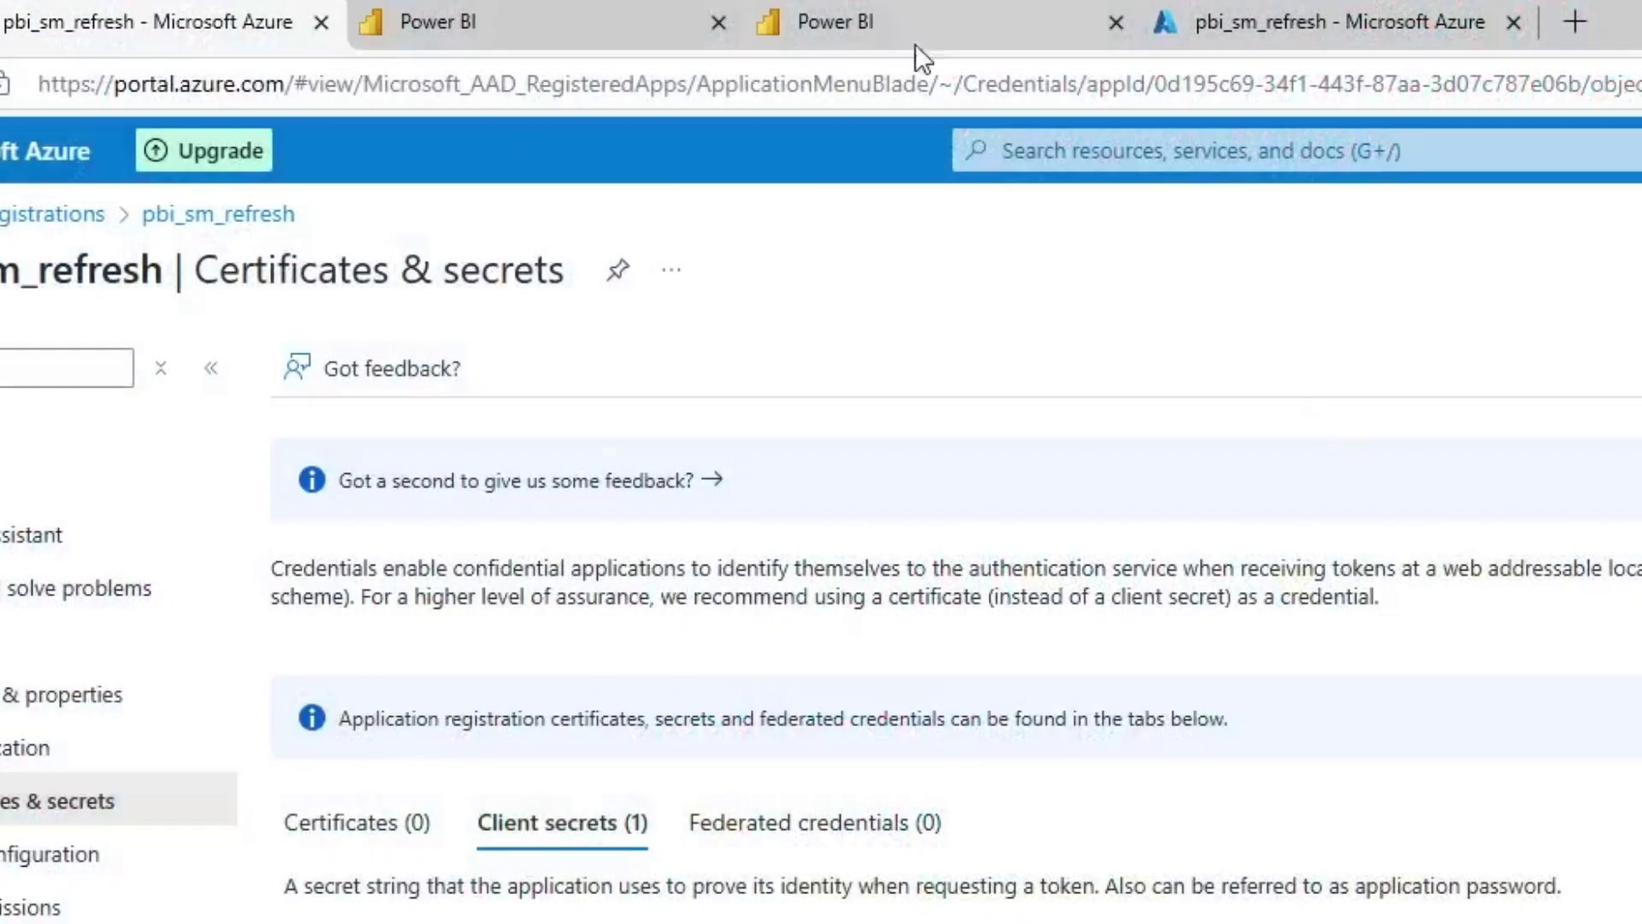
click(915, 44)
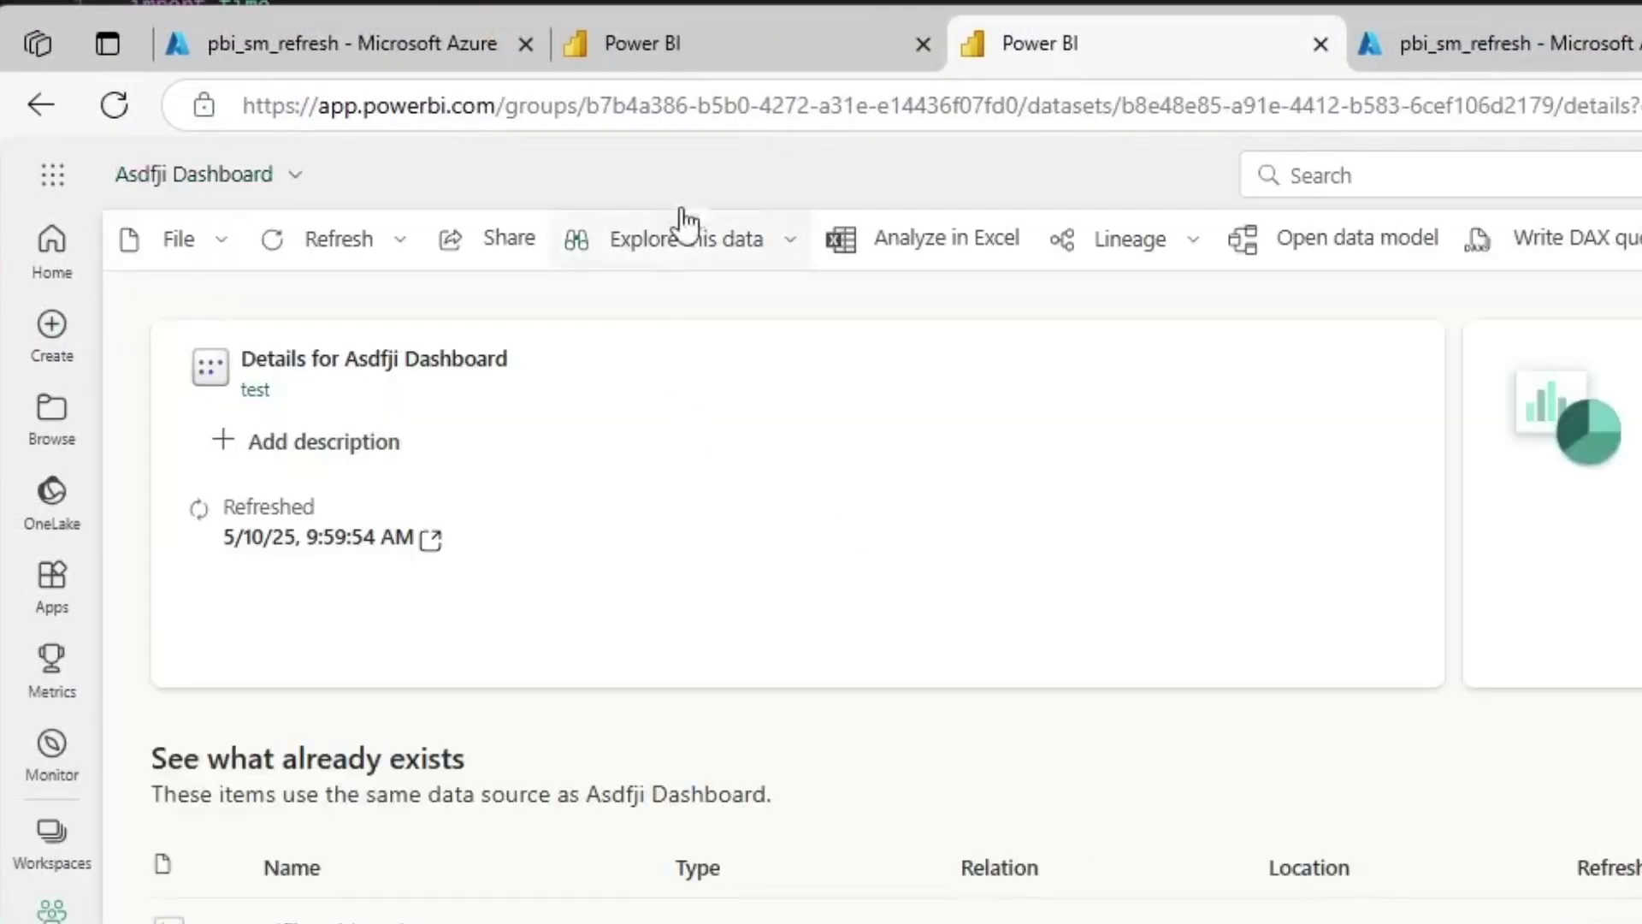
drag(586, 106, 1018, 106)
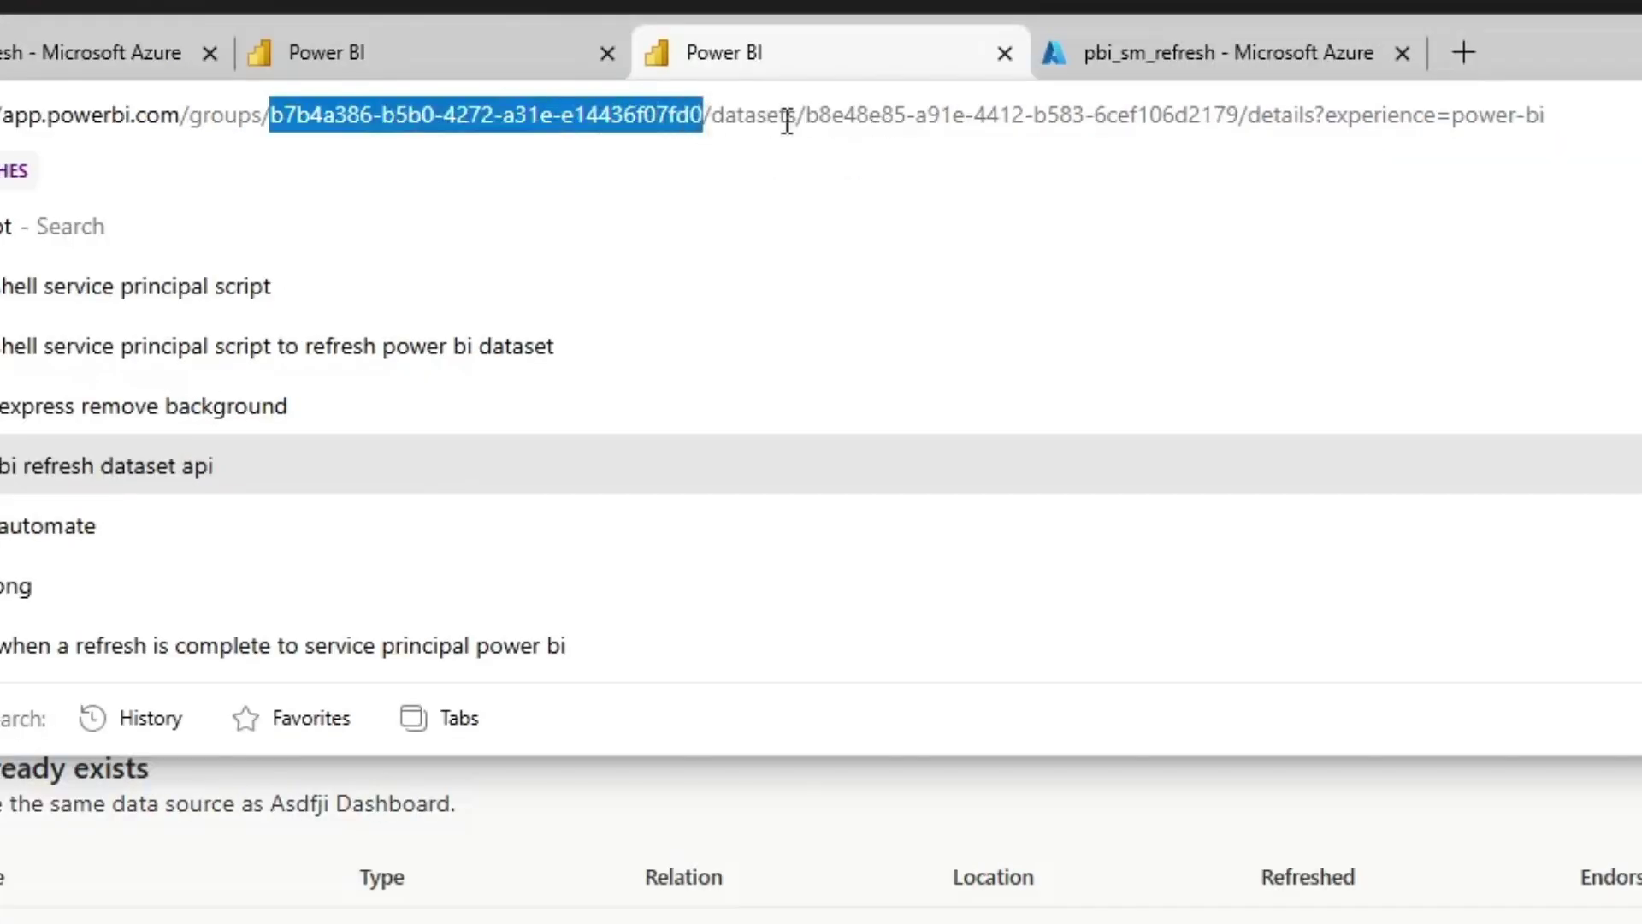
drag(808, 120, 1240, 132)
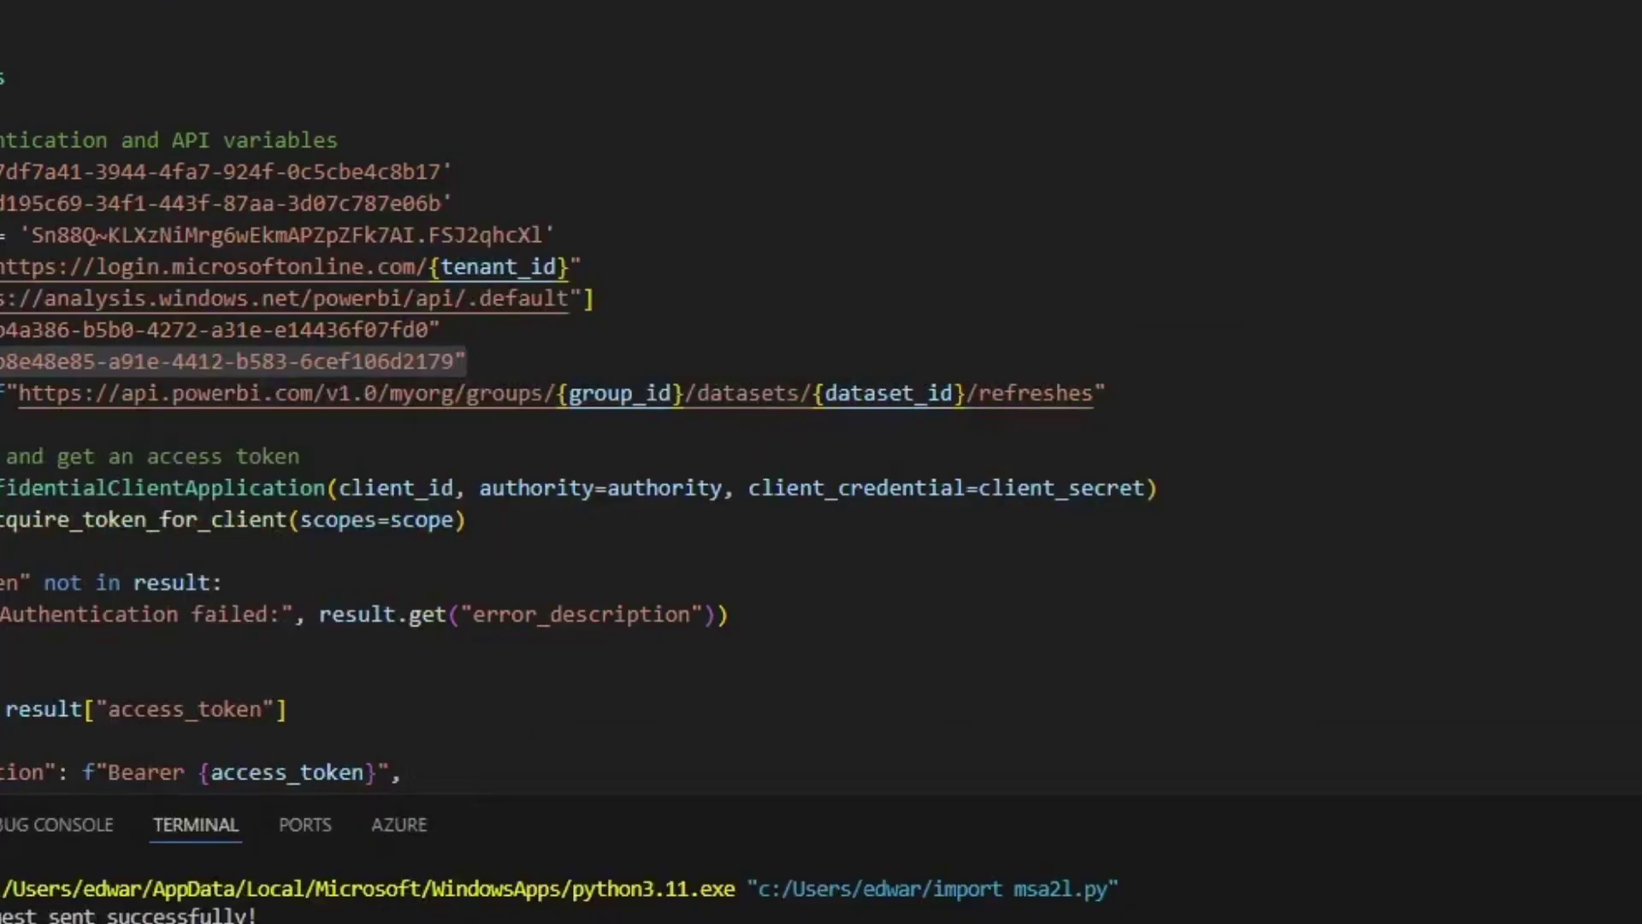
click(466, 519)
drag(1610, 477, 1069, 469)
scroll(1067, 452, down, 2)
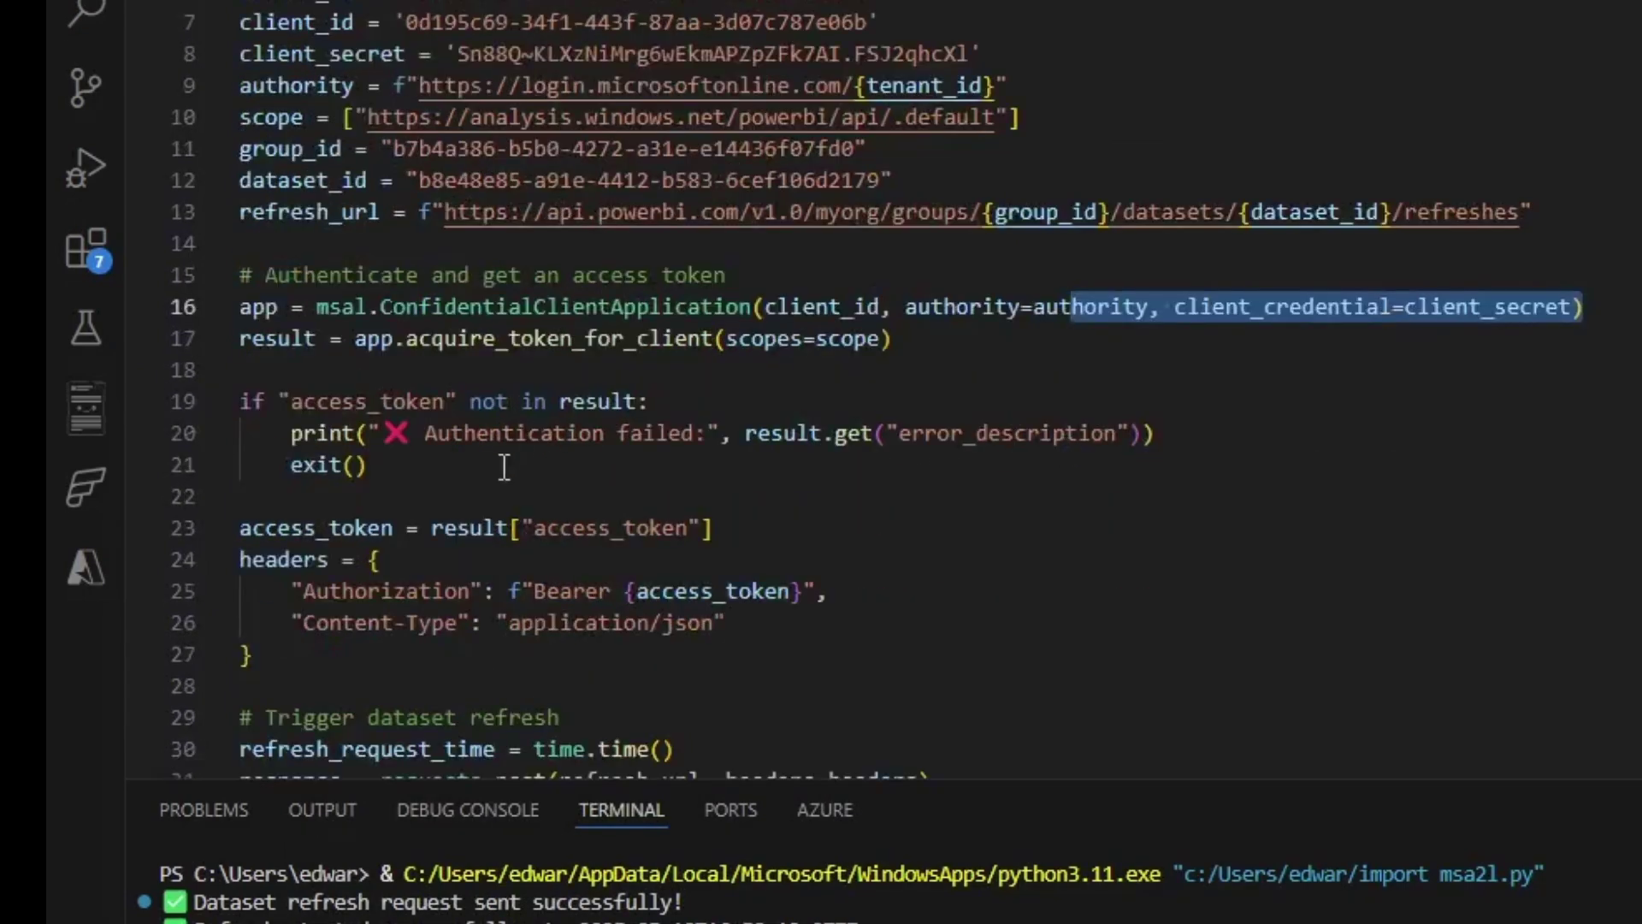
click(470, 470)
drag(470, 469, 278, 401)
scroll(701, 590, down, 1)
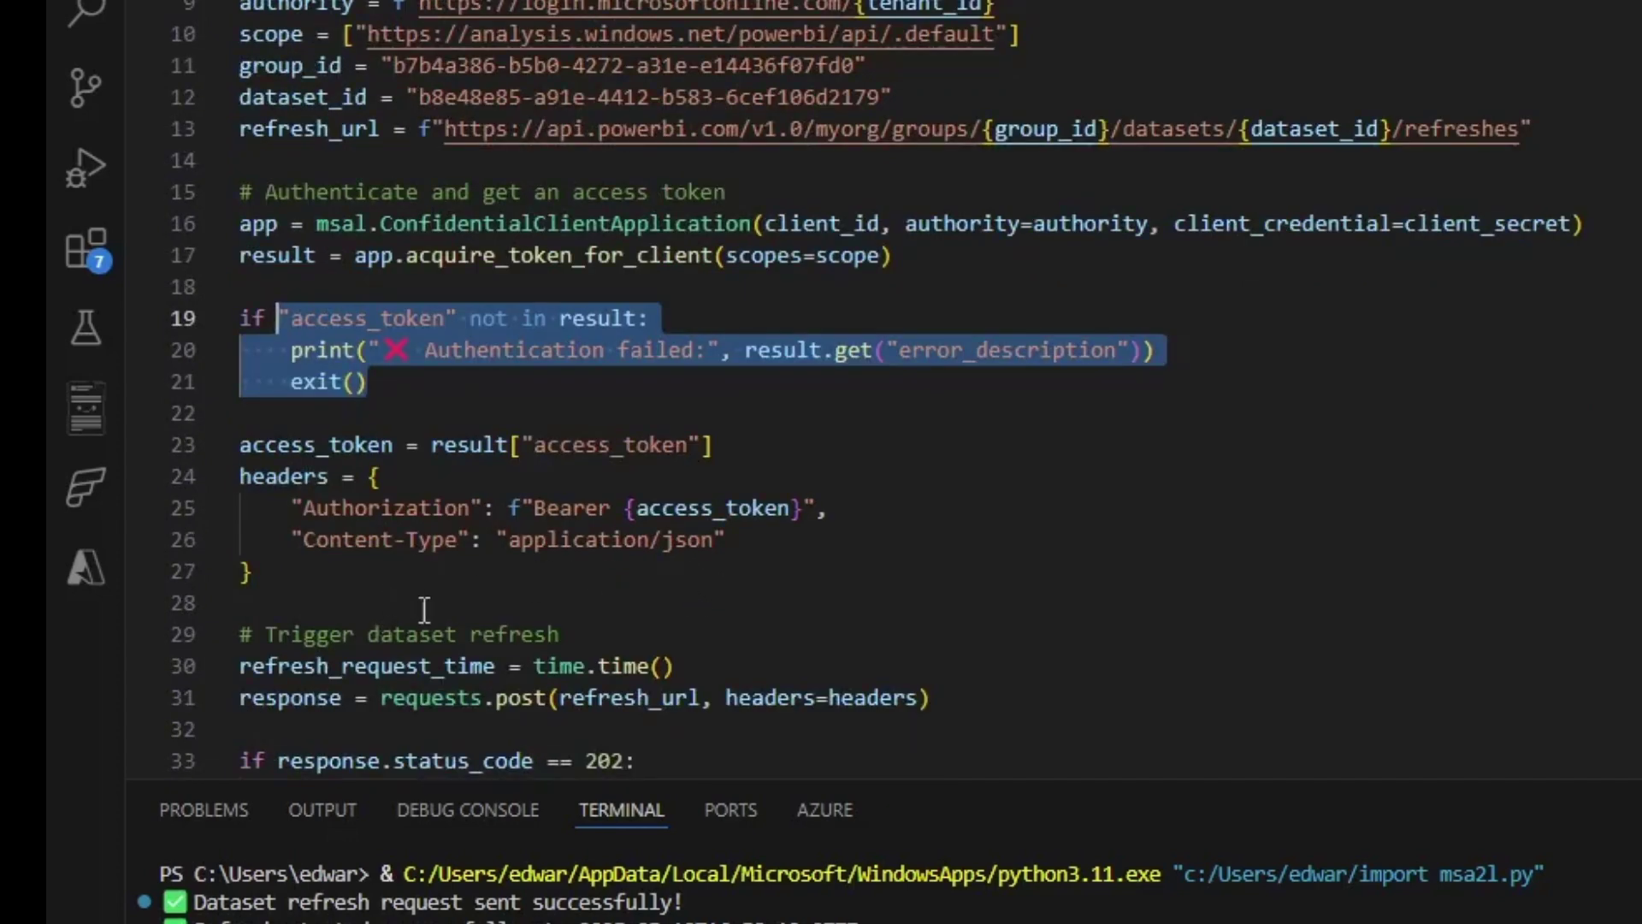
scroll(428, 607, down, 2)
scroll(585, 603, up, 1)
scroll(728, 590, down, 1)
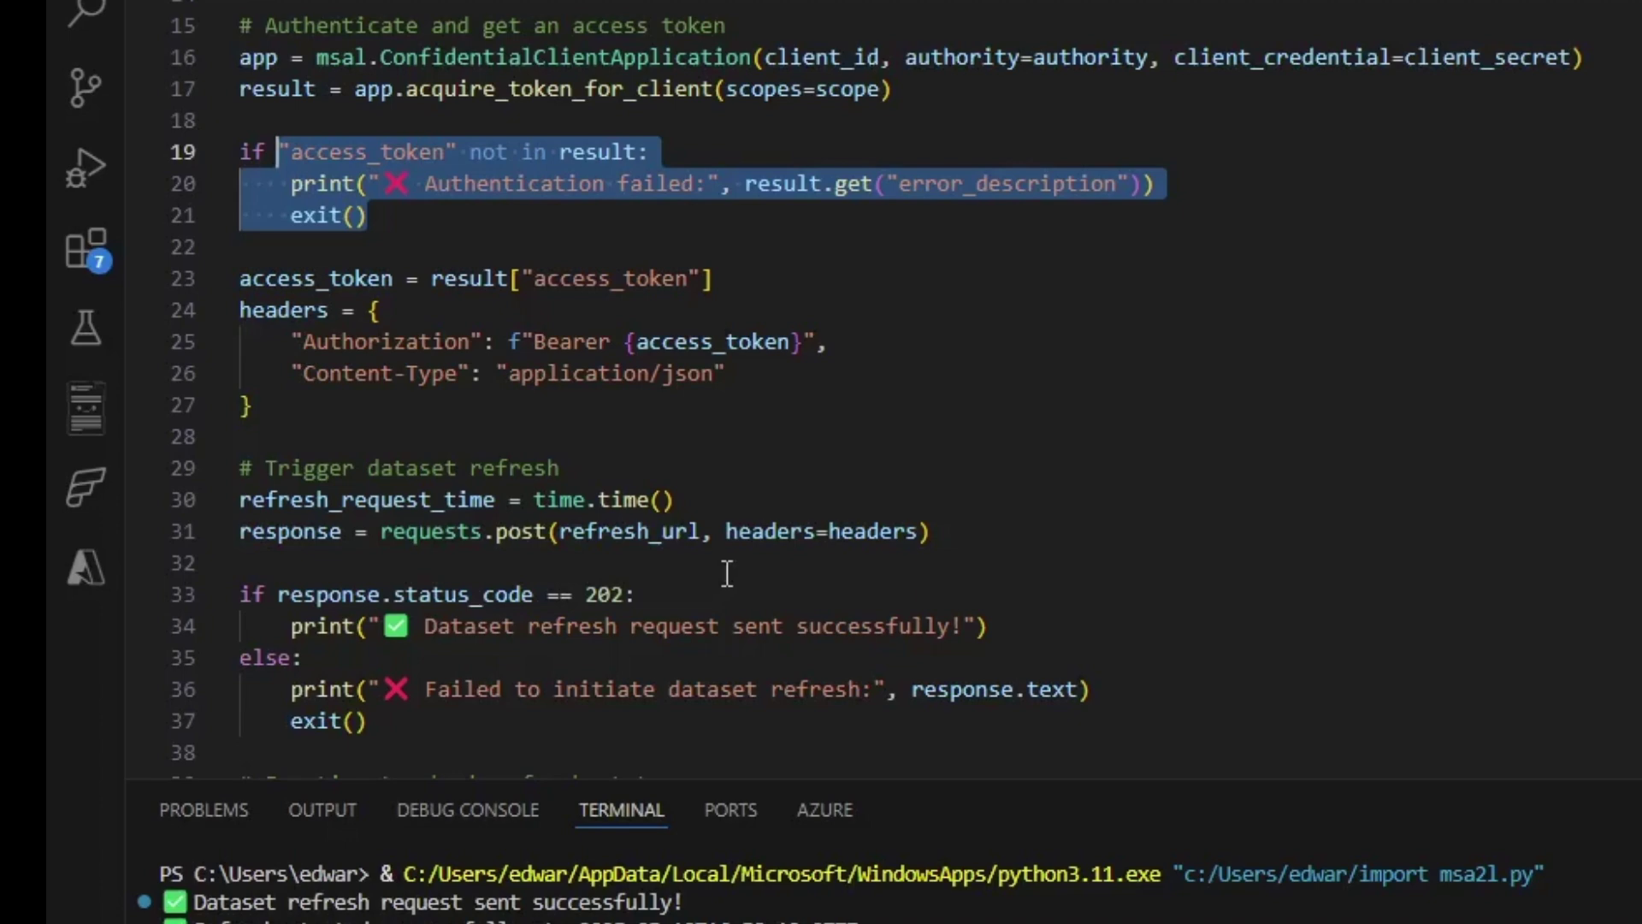
scroll(752, 543, down, 2)
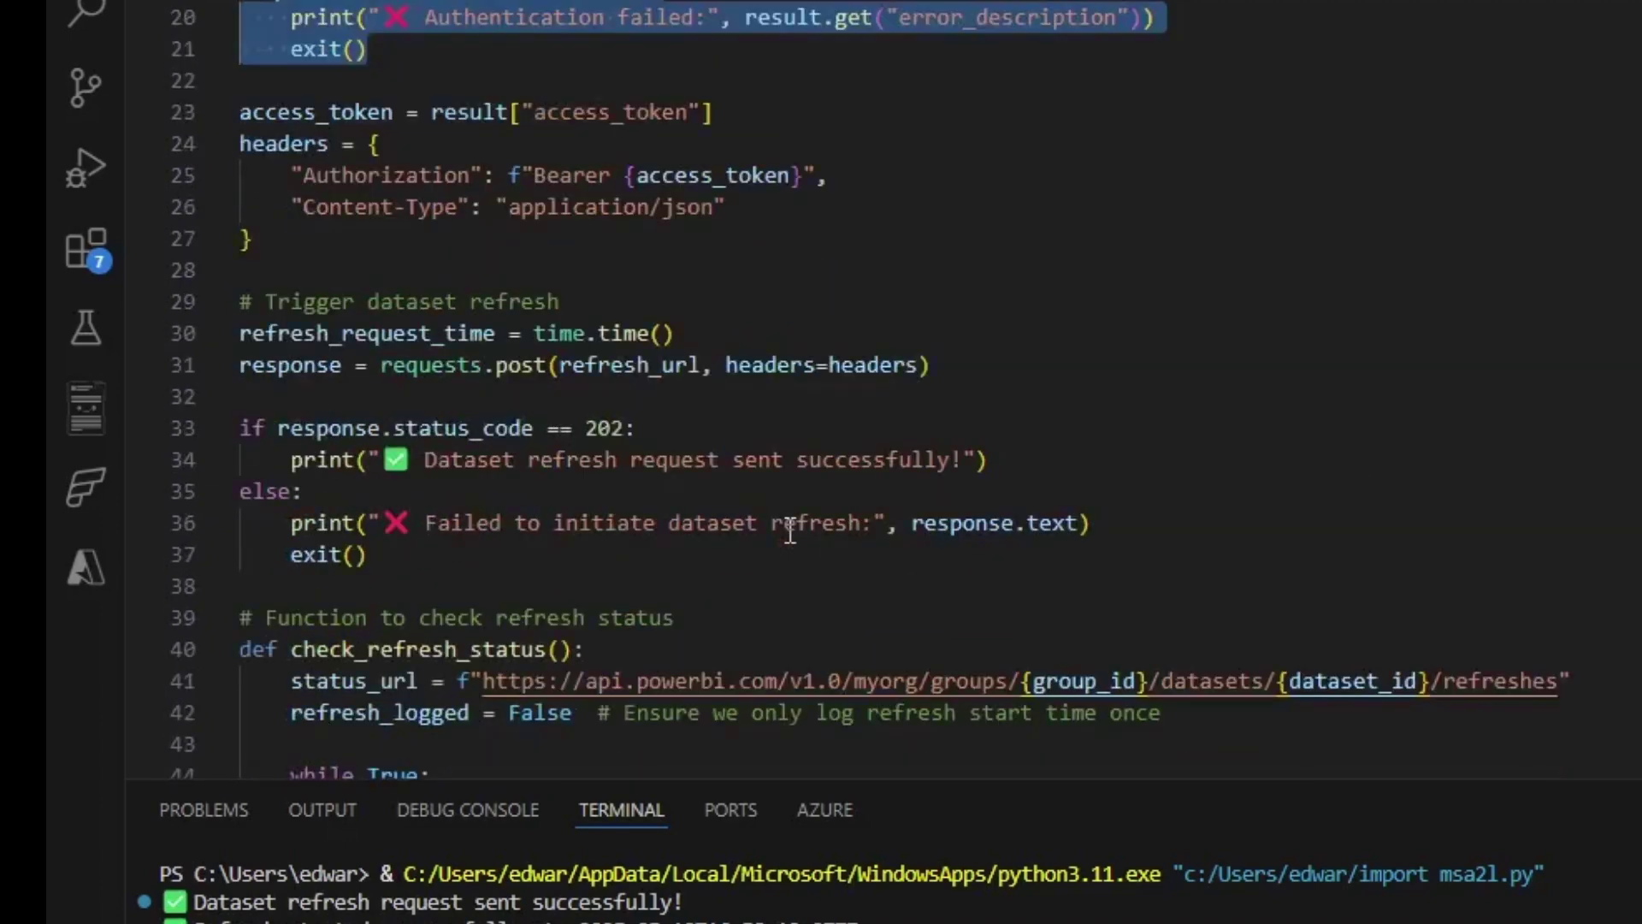
scroll(738, 431, down, 2)
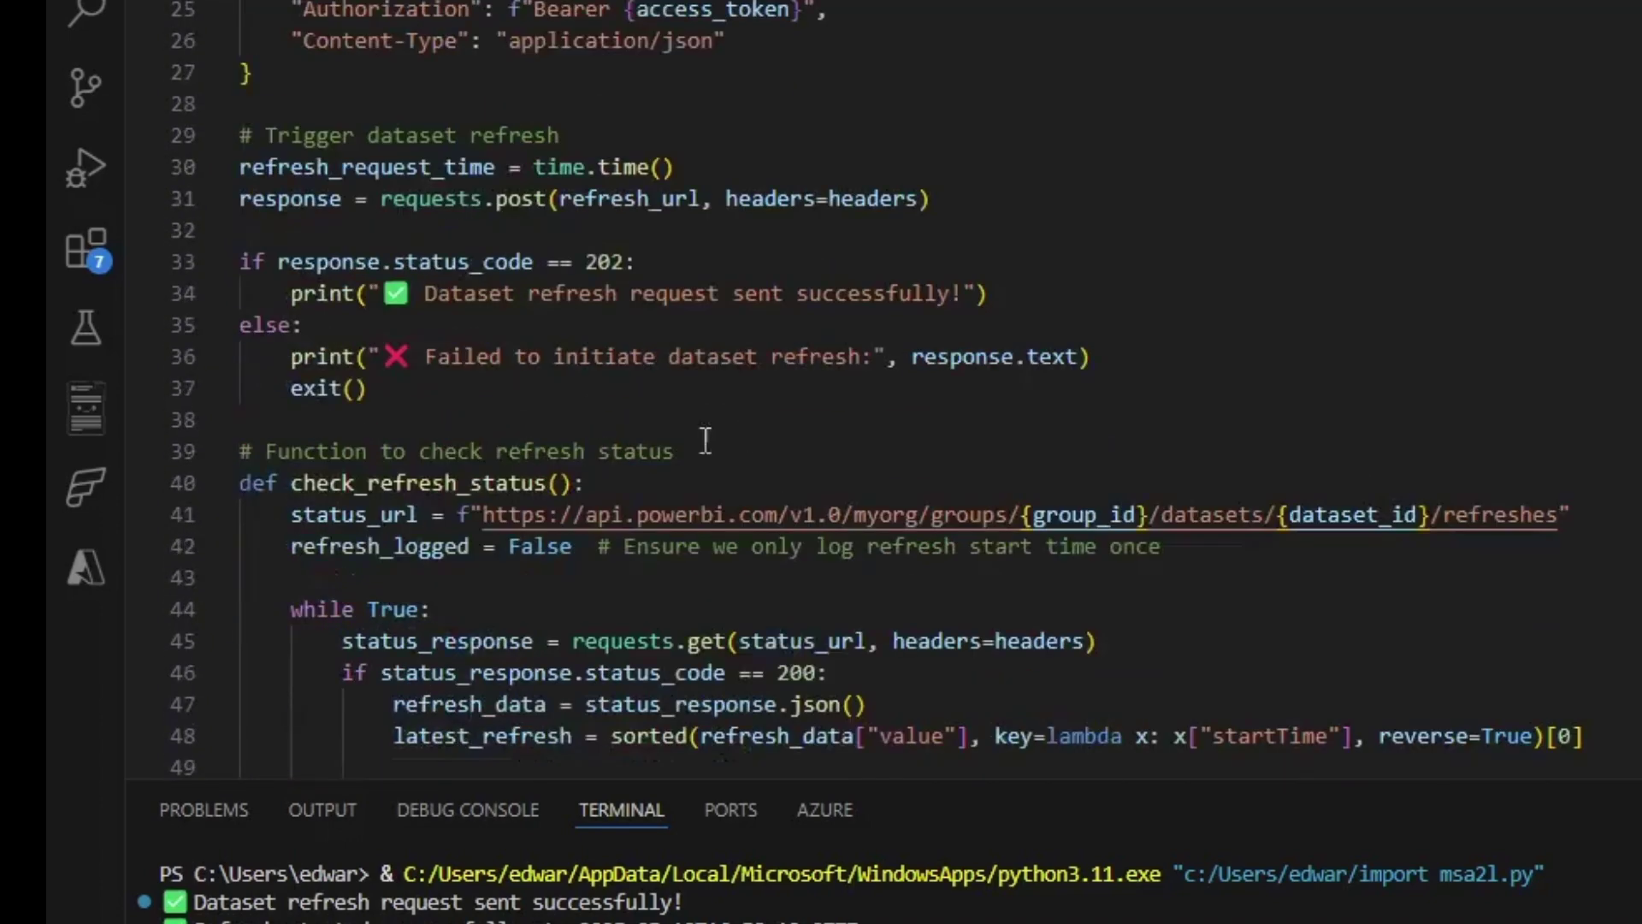
click(379, 486)
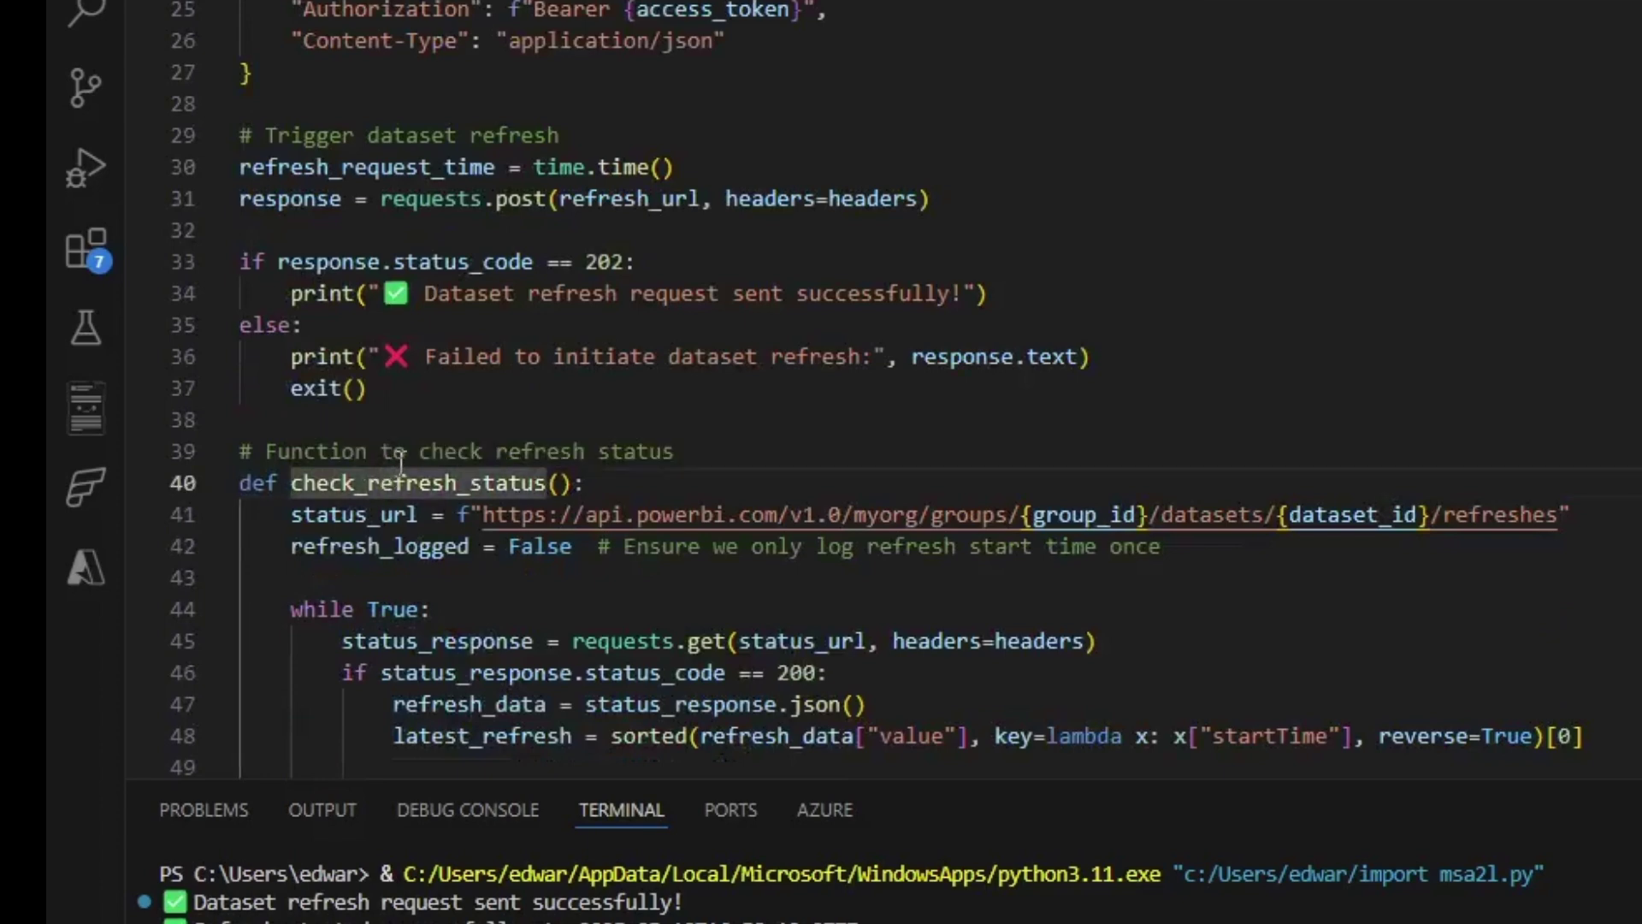
scroll(879, 659, down, 4)
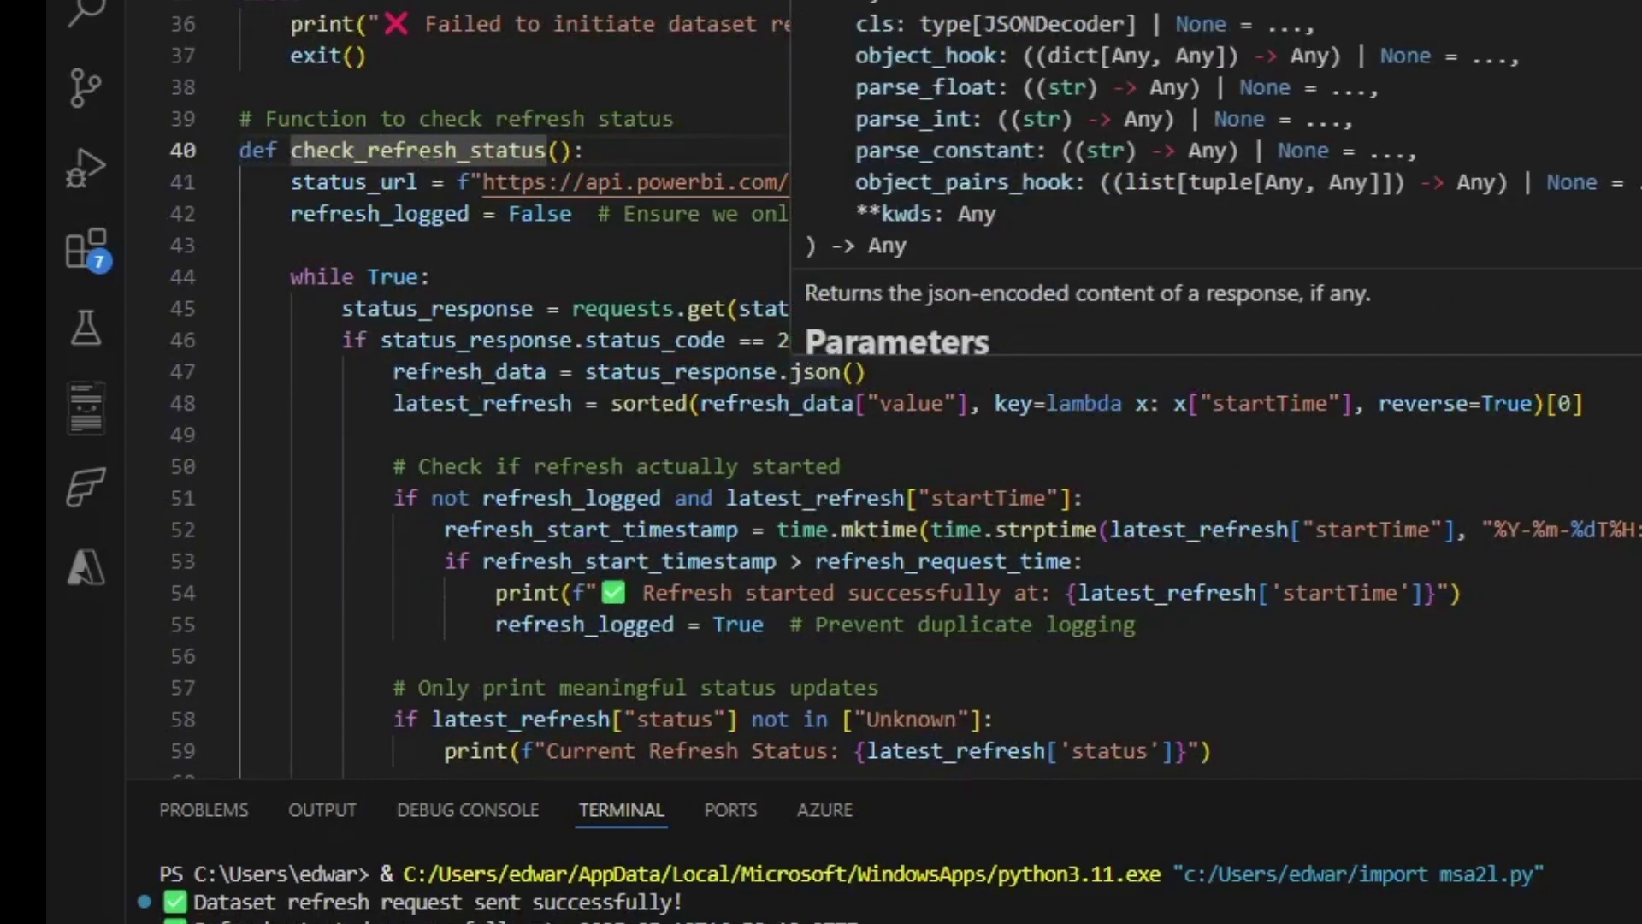
click(1178, 308)
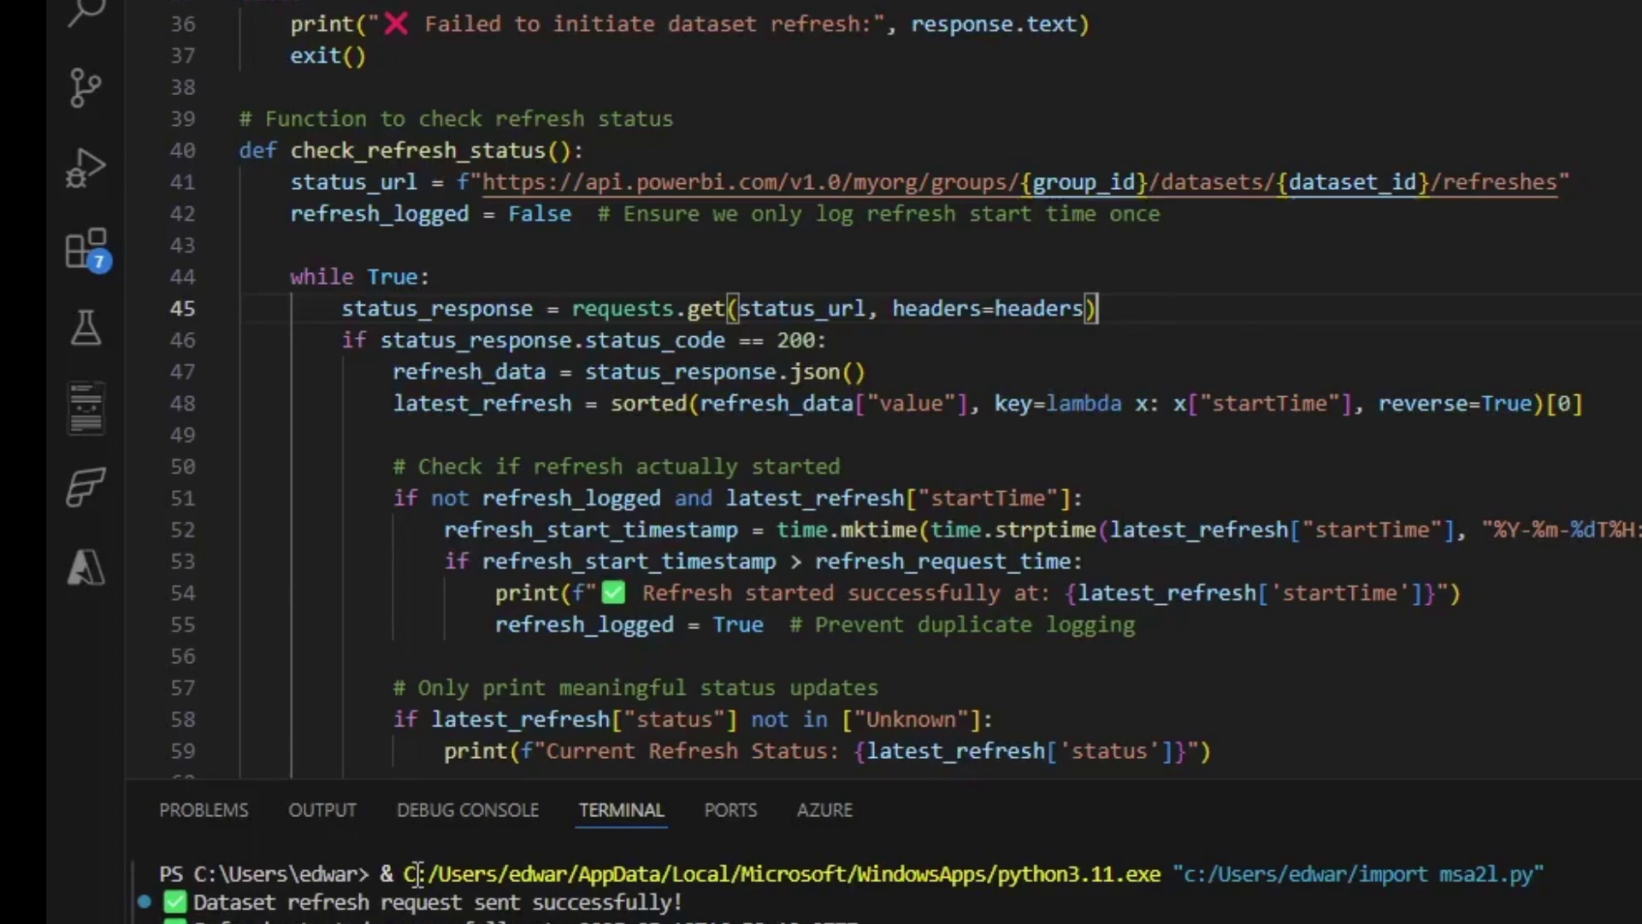
scroll(800, 387, down, 2)
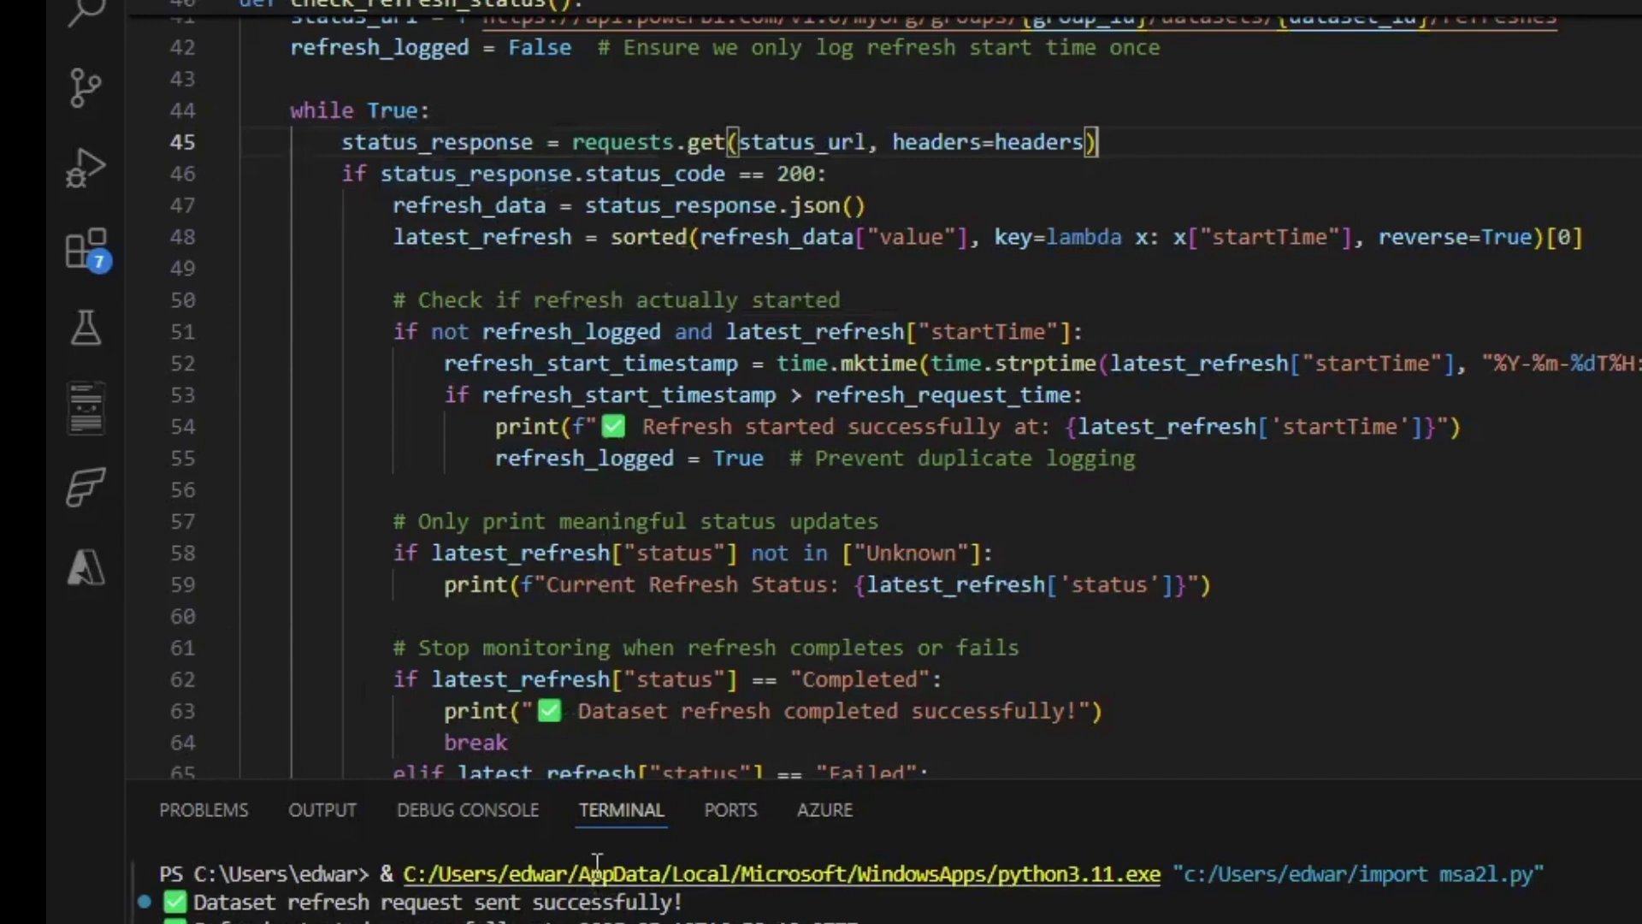
scroll(724, 617, down, 2)
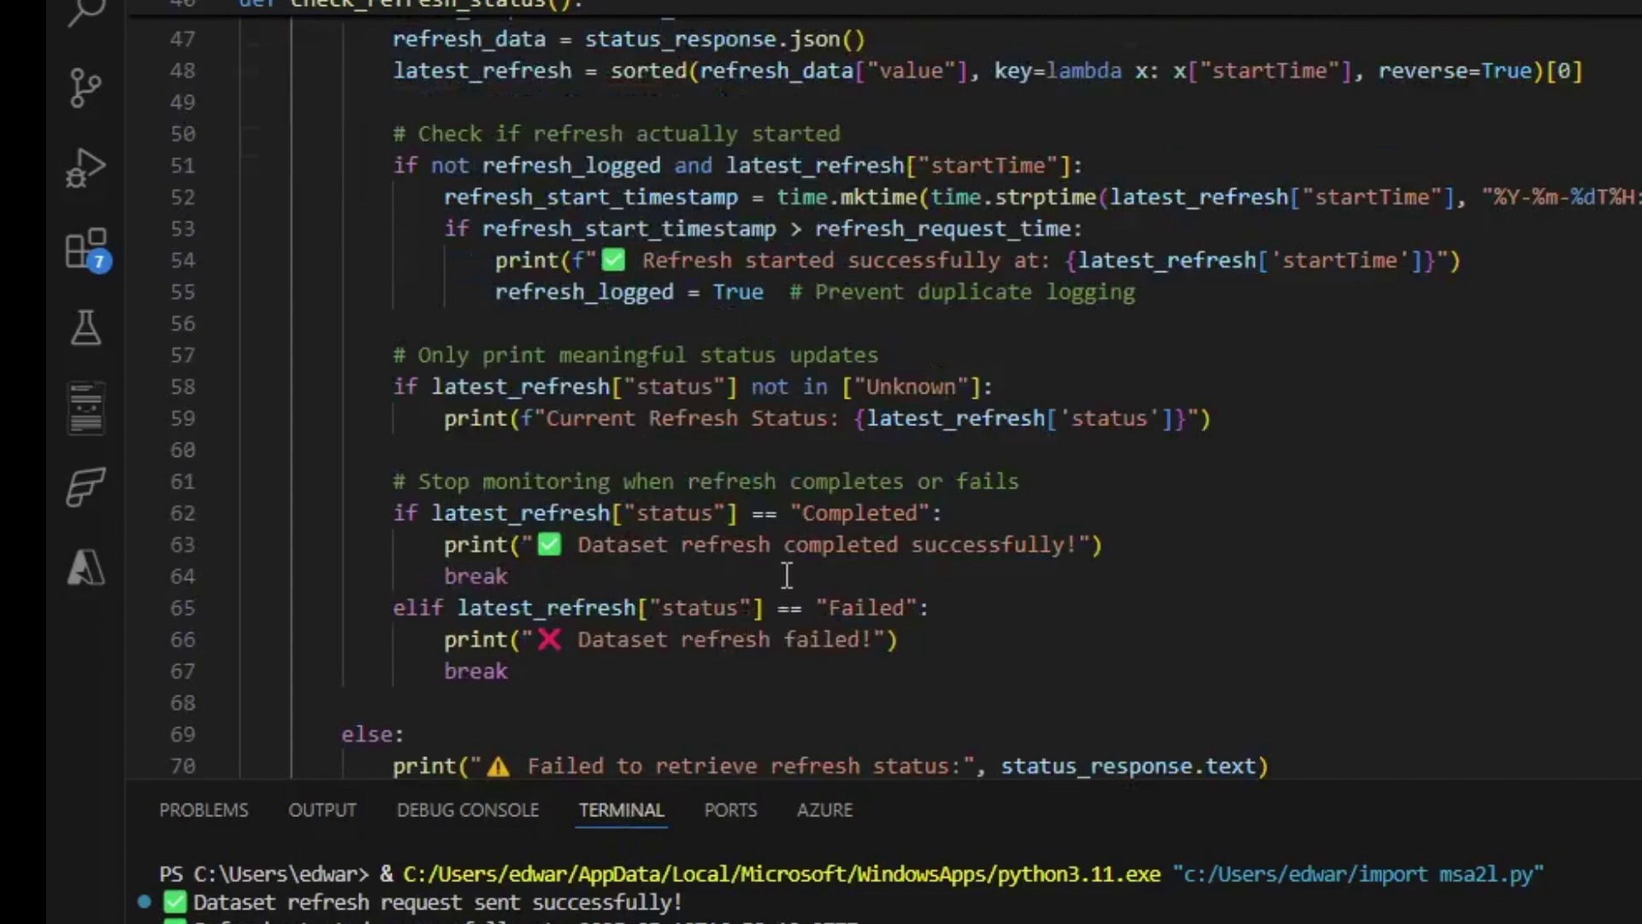
scroll(734, 560, down, 2)
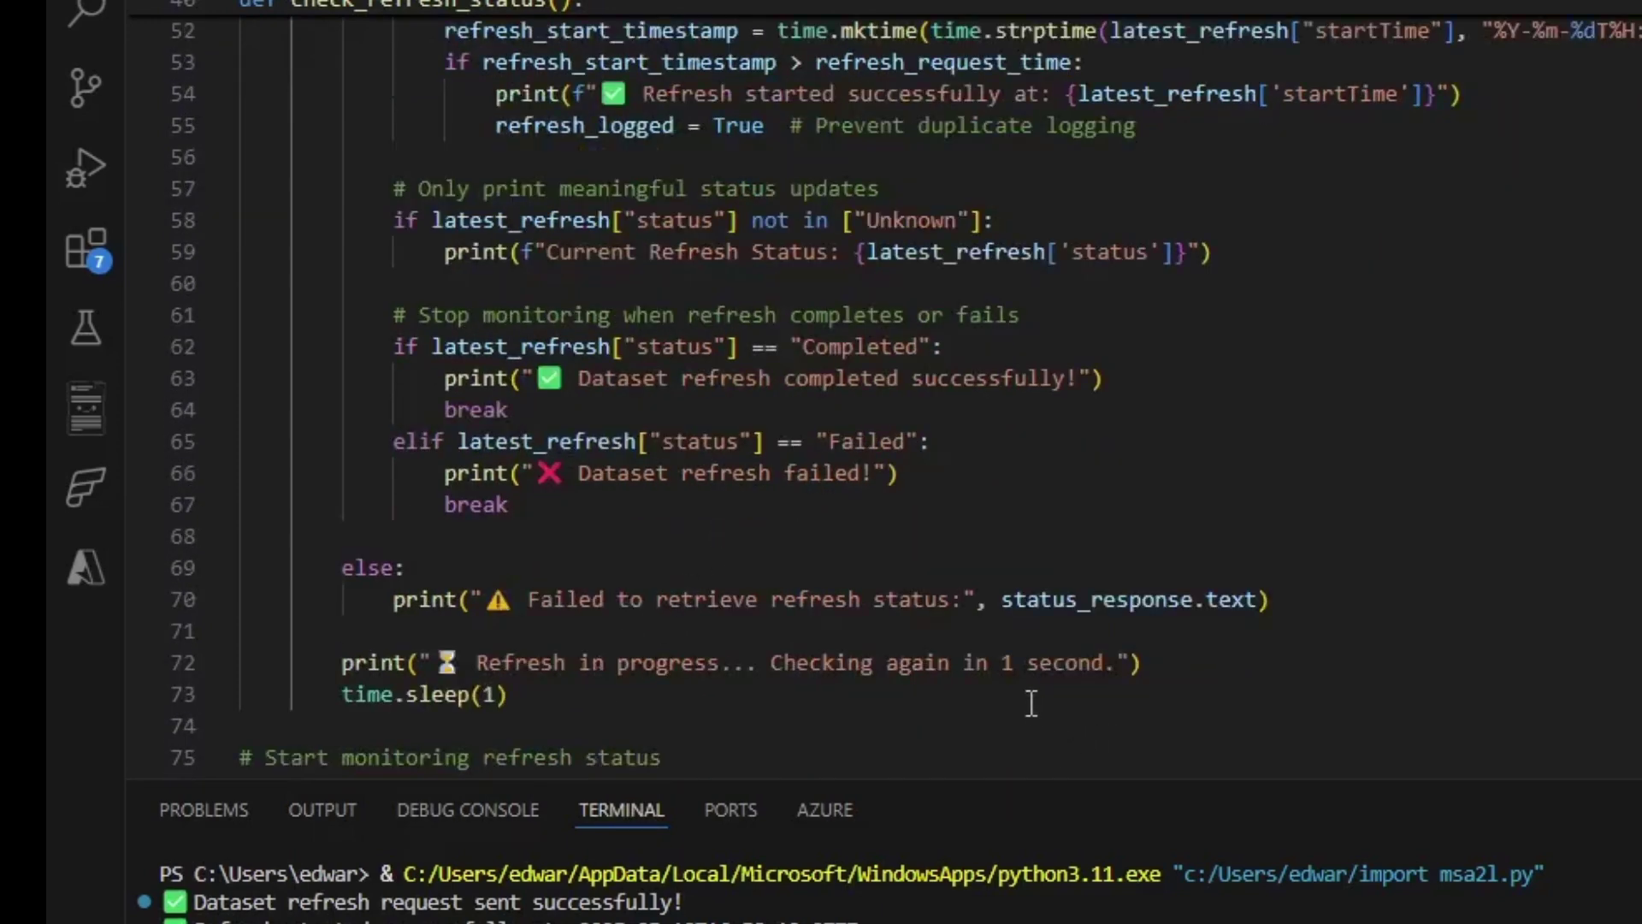